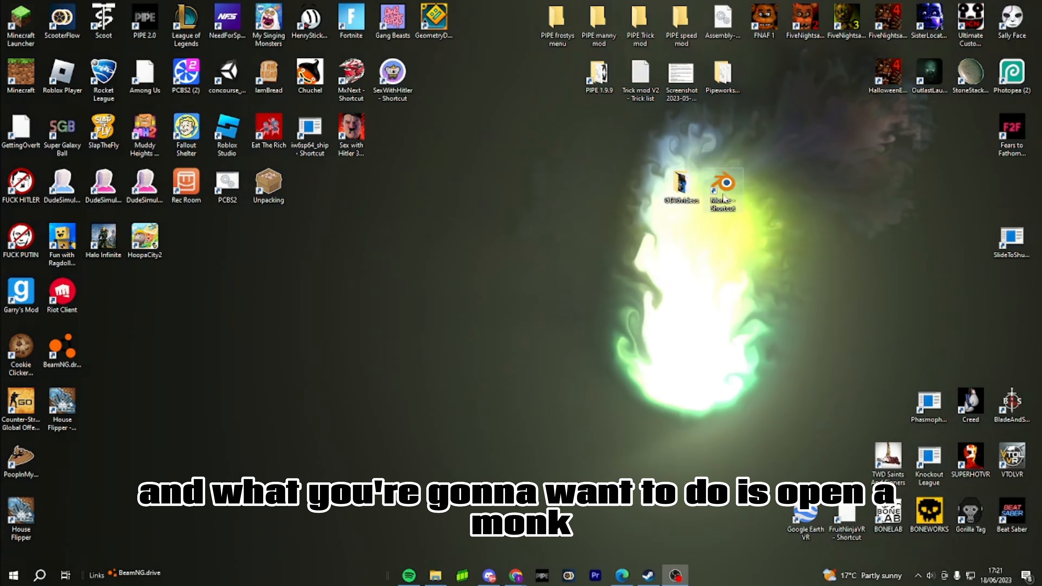
Open the Monke gorilla model in Blender from its desktop shortcut
click(726, 186)
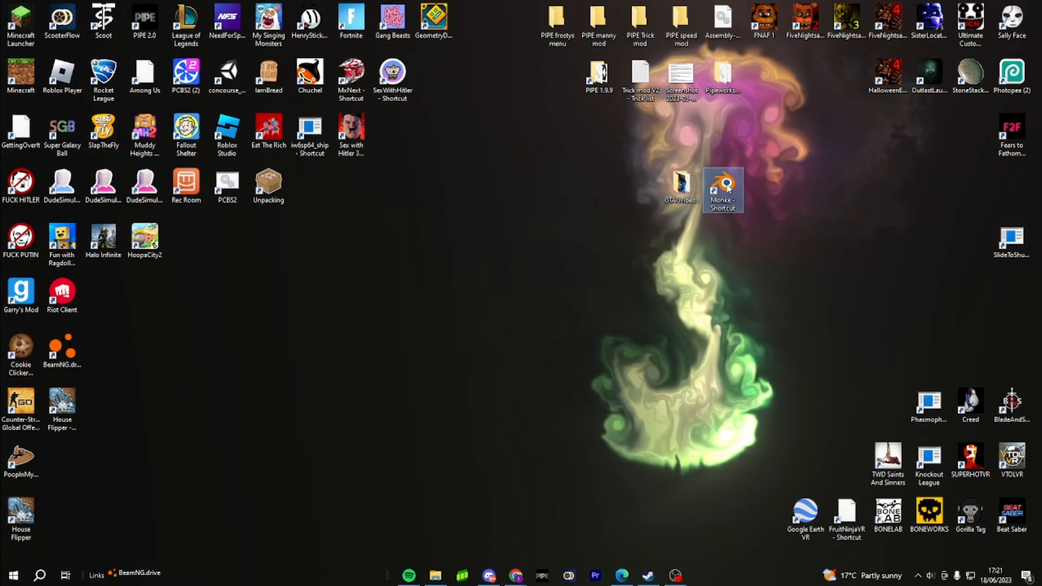
double_click(726, 186)
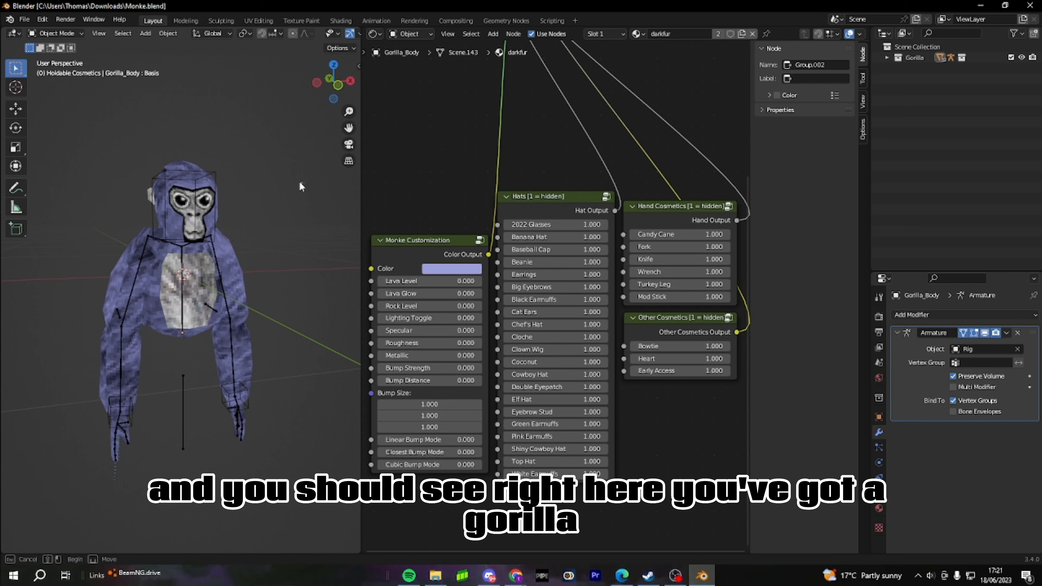
Set the gorilla's fur colour in Monke Customization to a saturated blue with hue 0.640 and saturation 0.928
mouse_move(331, 97)
mouse_down()
mouse_move(328, 67)
mouse_move(329, 98)
mouse_up()
click(433, 268)
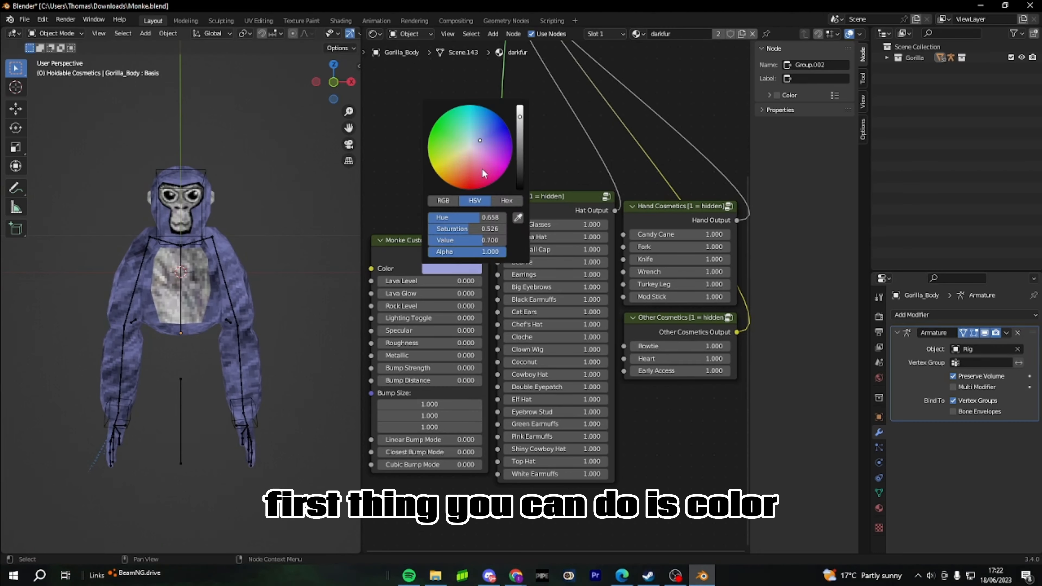
mouse_move(484, 171)
mouse_down()
mouse_move(506, 168)
mouse_move(443, 174)
mouse_move(503, 166)
mouse_move(433, 139)
mouse_move(491, 125)
mouse_up()
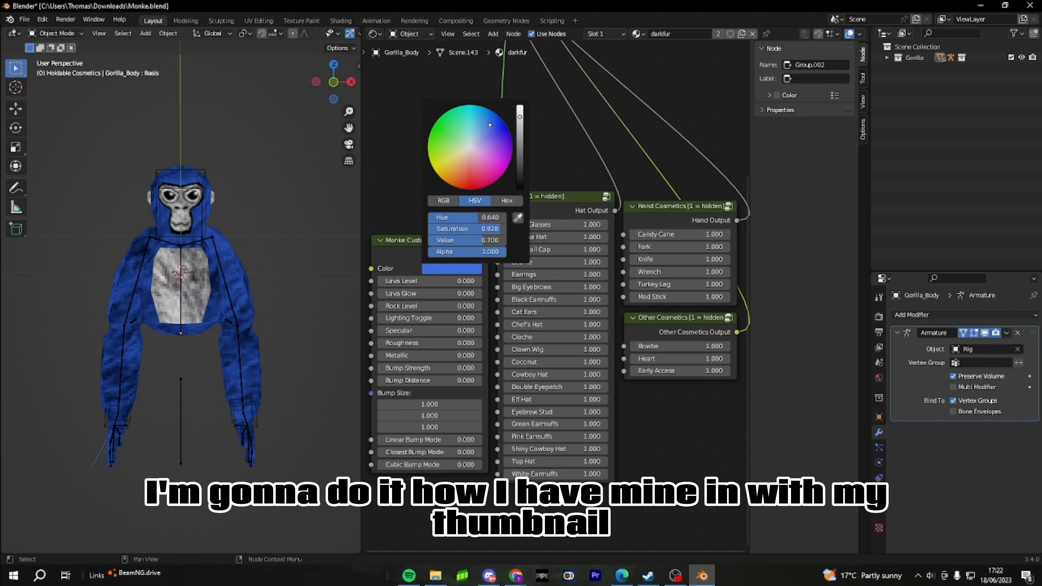
Set Top Hat and Bowtie to 0 to show them, and raise Early Access to hide its badge
drag(334, 82, 328, 88)
drag(555, 461, 513, 461)
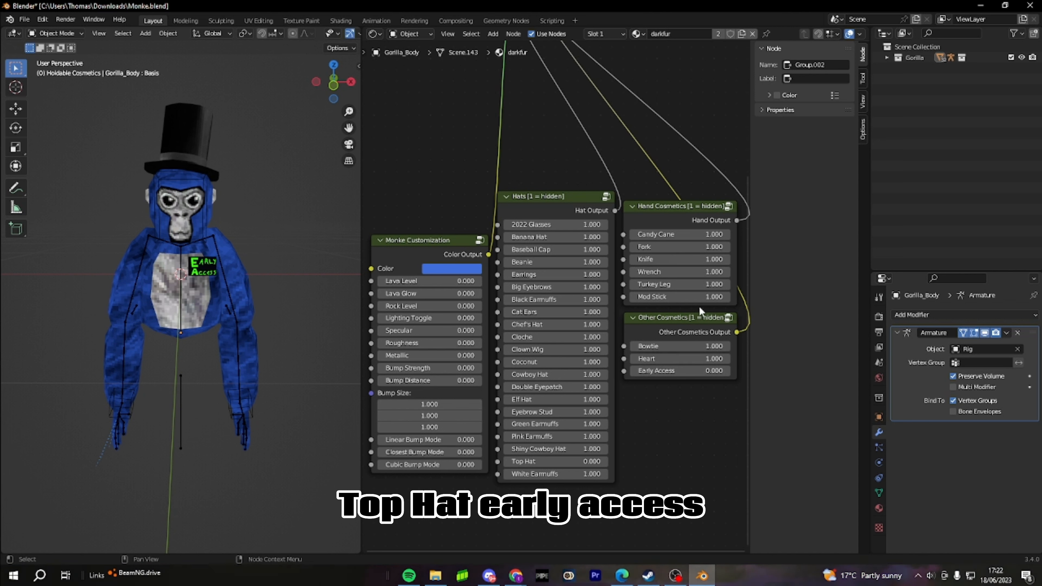
click(728, 372)
click(728, 372)
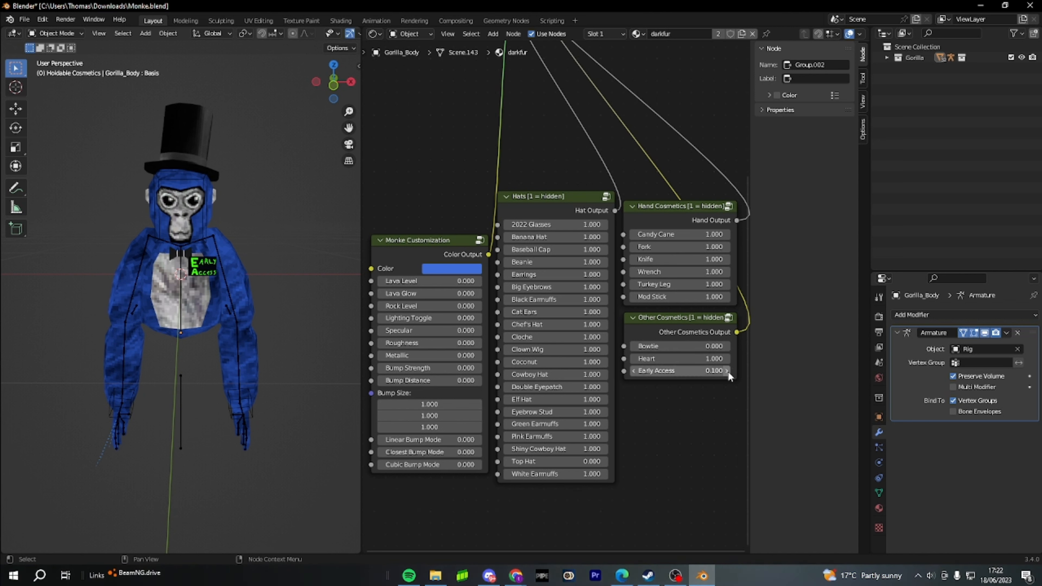
click(728, 372)
click(728, 371)
click(728, 372)
click(728, 371)
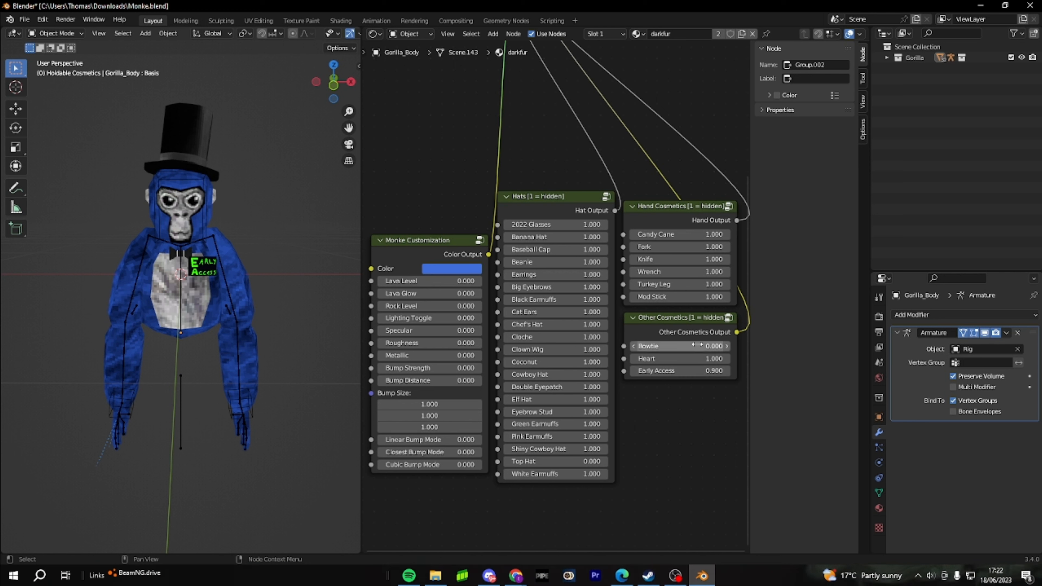
Set Mod Stick to 0 in Hand Cosmetics to put the stick in the gorilla's hand
drag(716, 297, 692, 300)
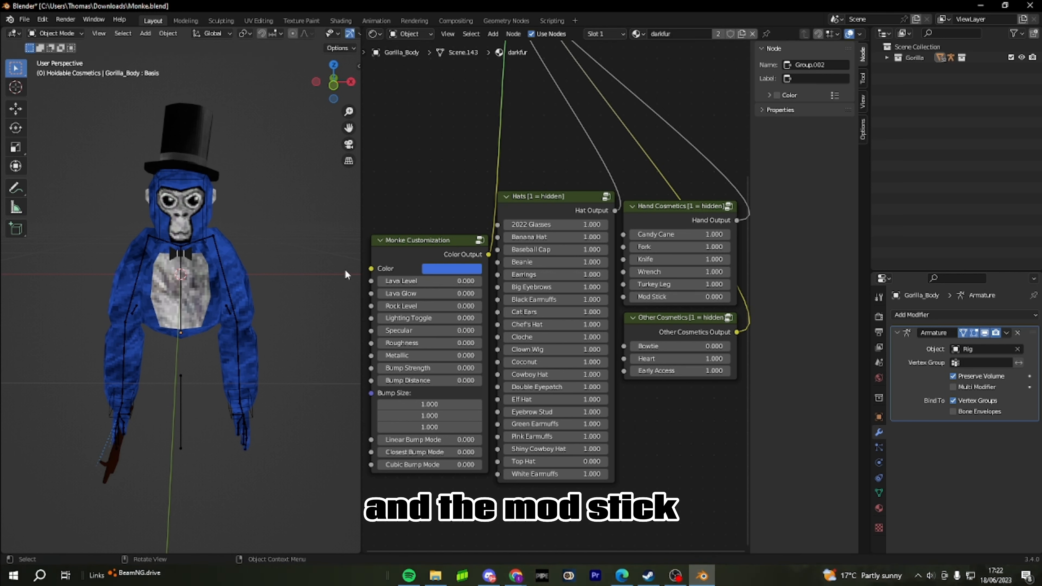
drag(334, 82, 287, 82)
drag(347, 128, 348, 146)
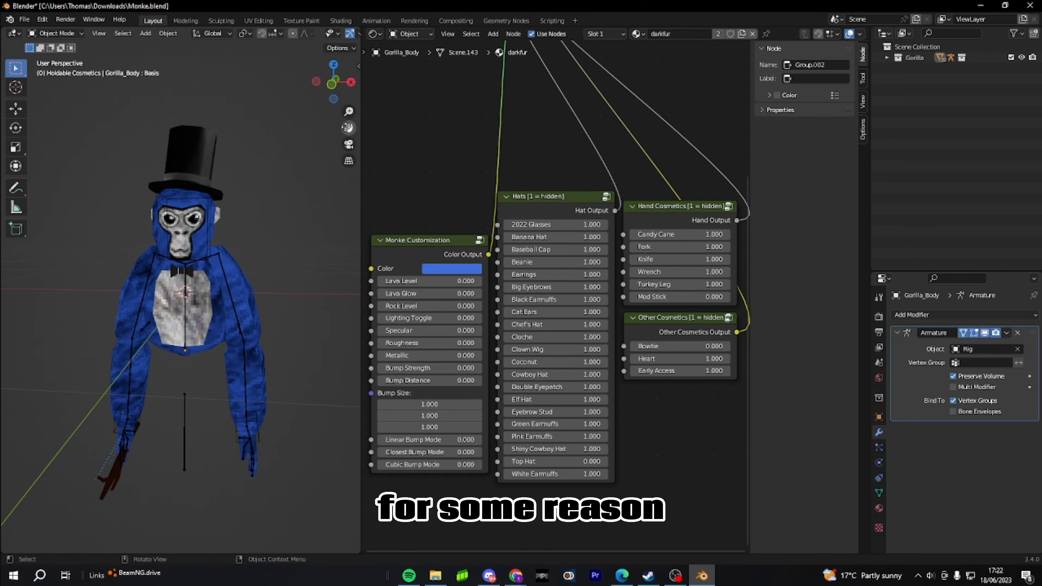
drag(348, 110, 348, 123)
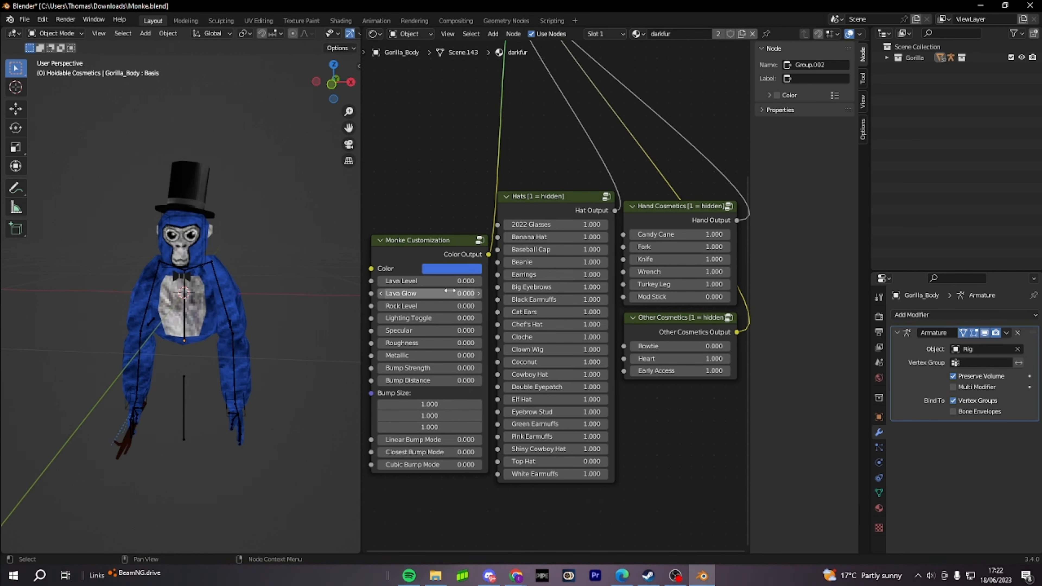
Raise the Lava Level in Monke Customization to 1 to try the lava fur look
click(478, 282)
click(478, 282)
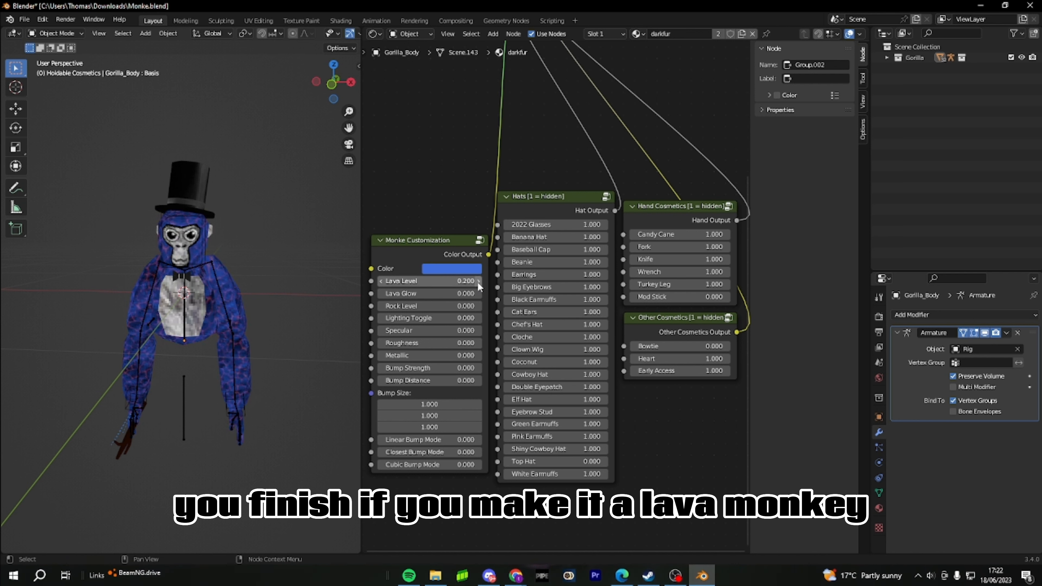
click(478, 282)
click(477, 282)
click(478, 282)
click(478, 282)
click(477, 282)
click(478, 282)
Look at the render settings for the lava glow, and set the Lava Level back to 0
click(476, 293)
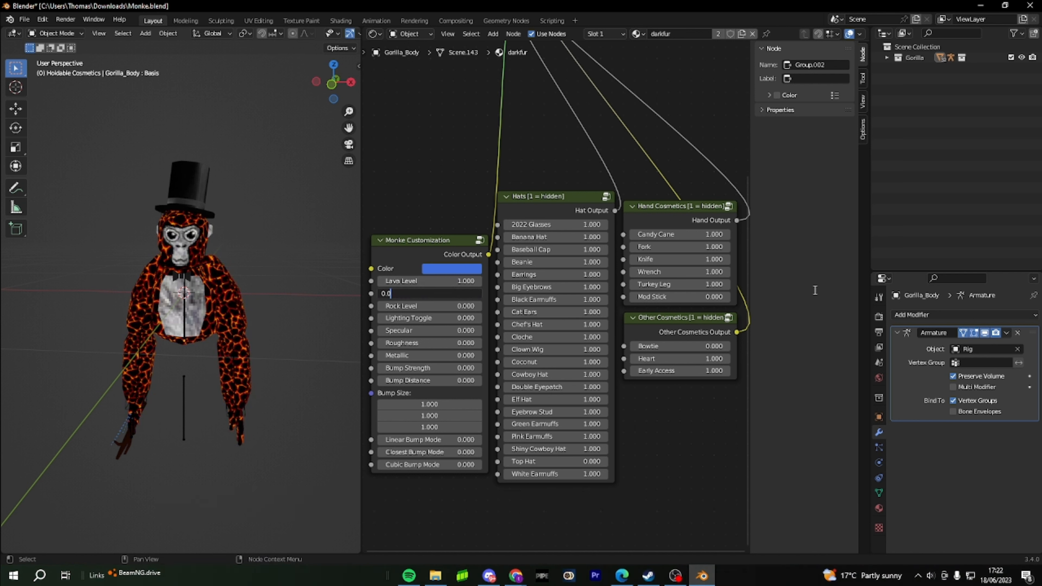
key(Return)
click(878, 316)
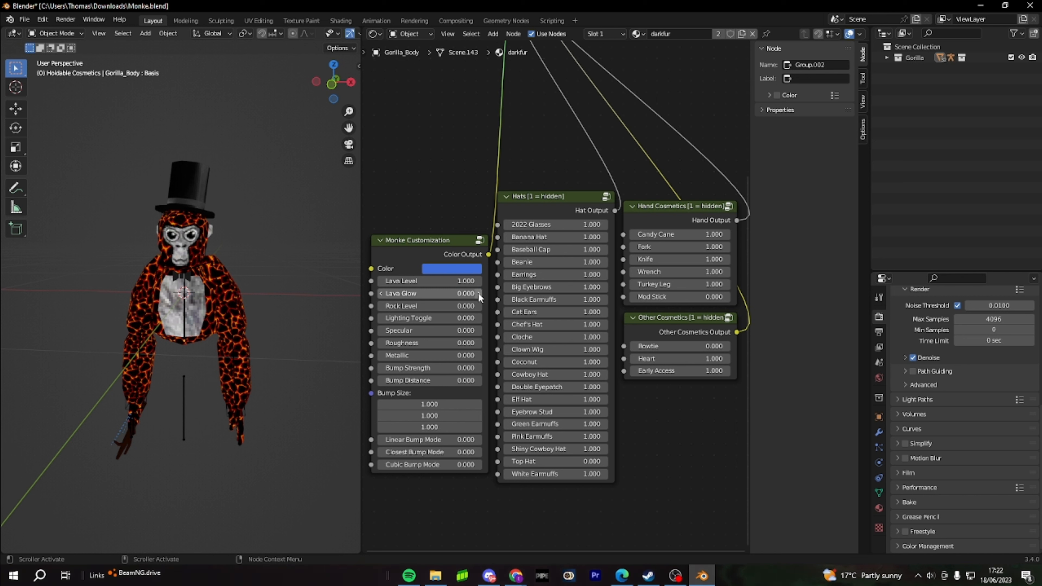
drag(465, 282, 427, 281)
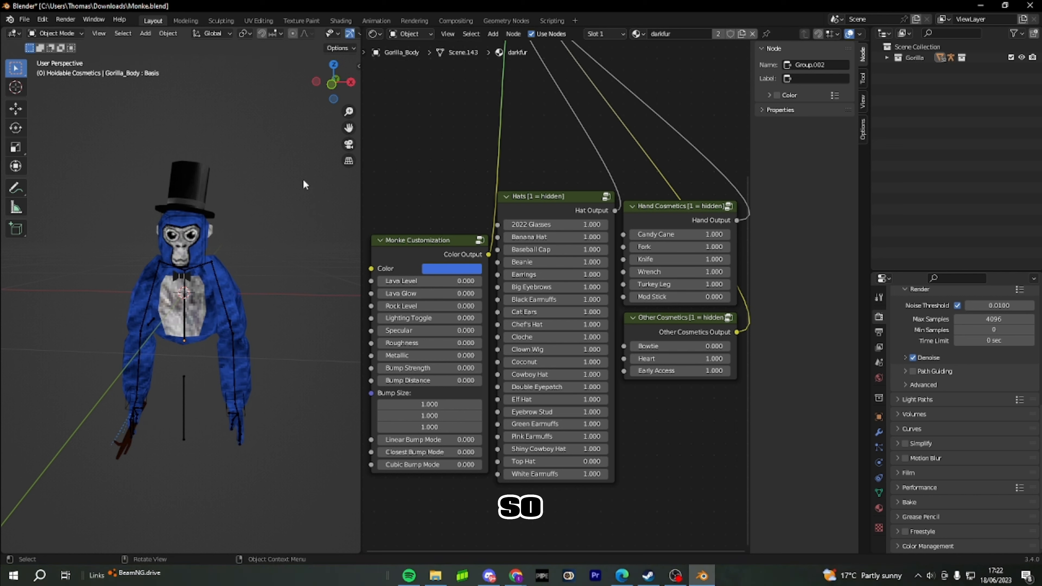
Select the gorilla's skeleton rig and switch it to Pose Mode
drag(333, 82, 334, 114)
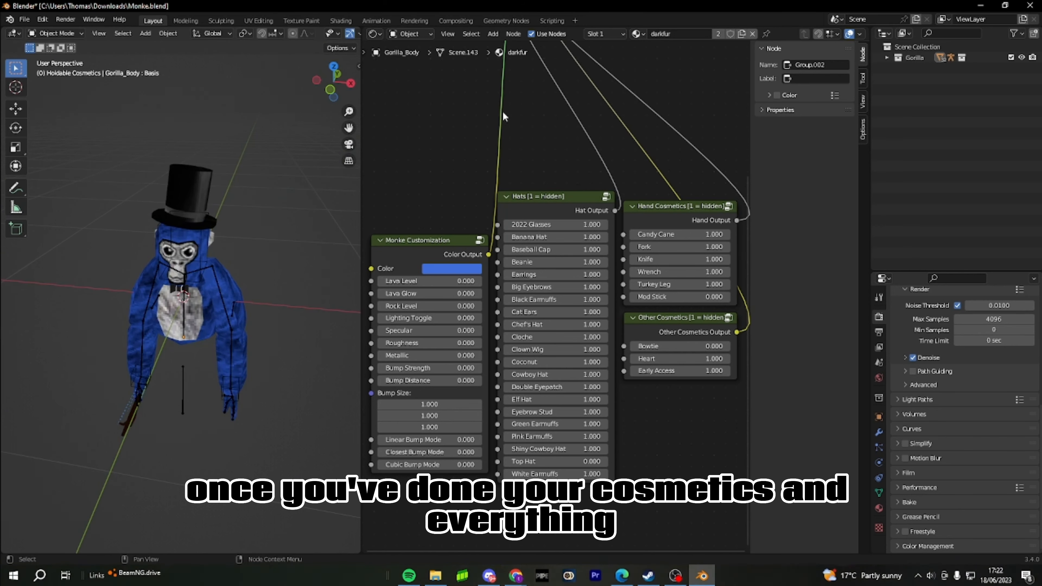
scroll(511, 114, down, 4)
scroll(533, 279, up, 4)
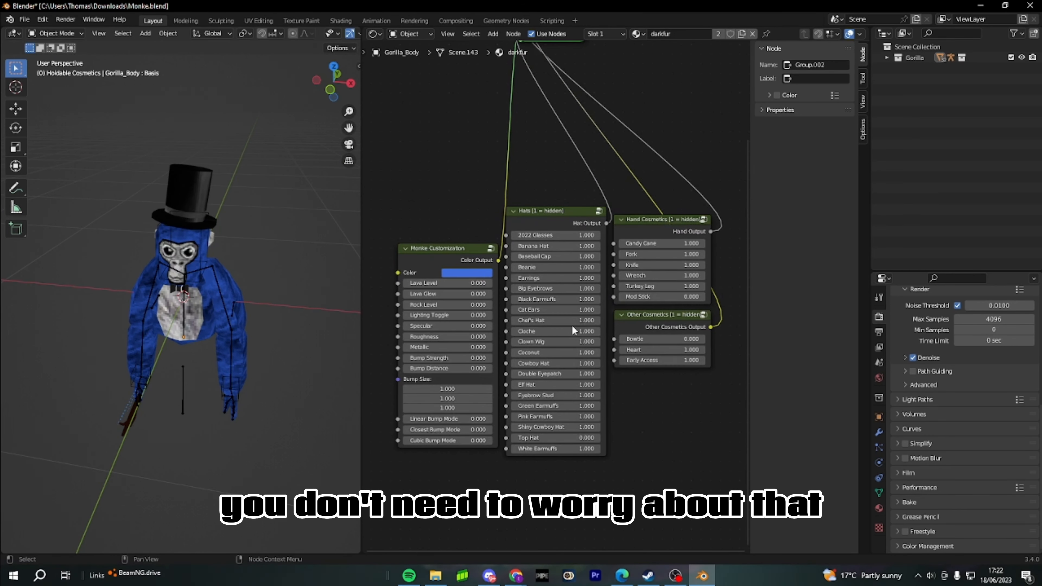
drag(327, 94, 349, 46)
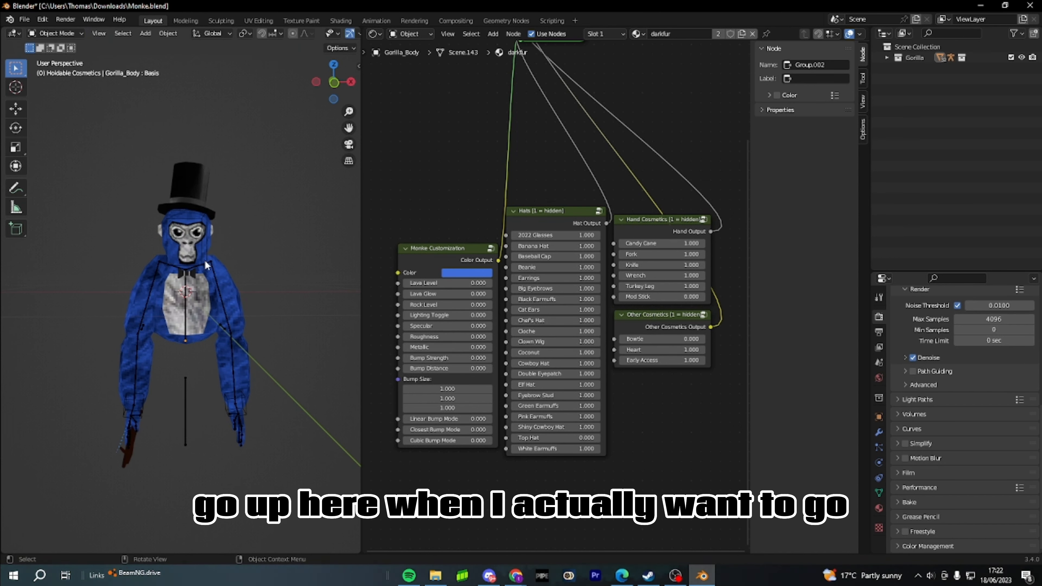
click(212, 264)
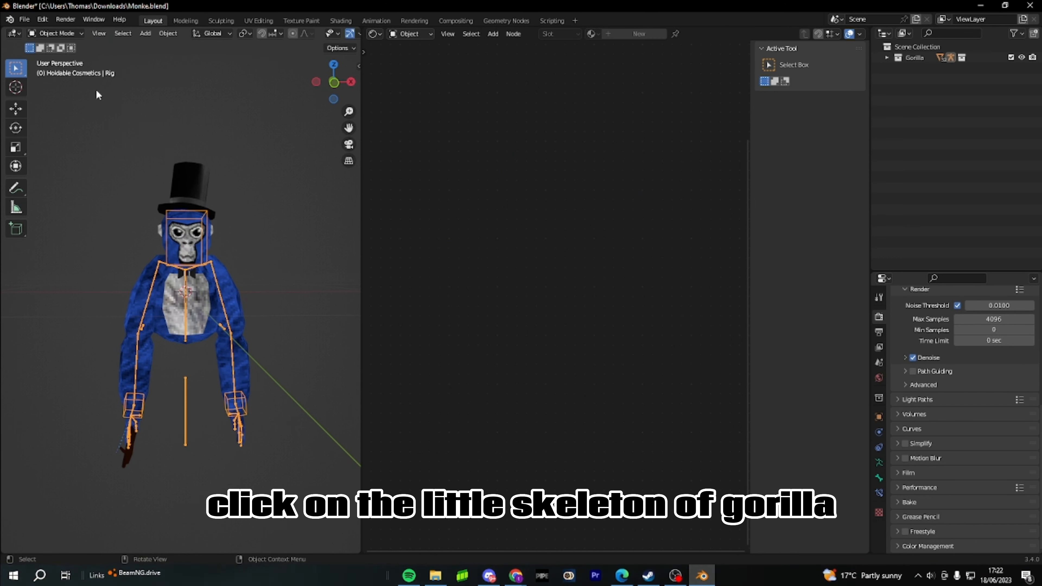
click(68, 34)
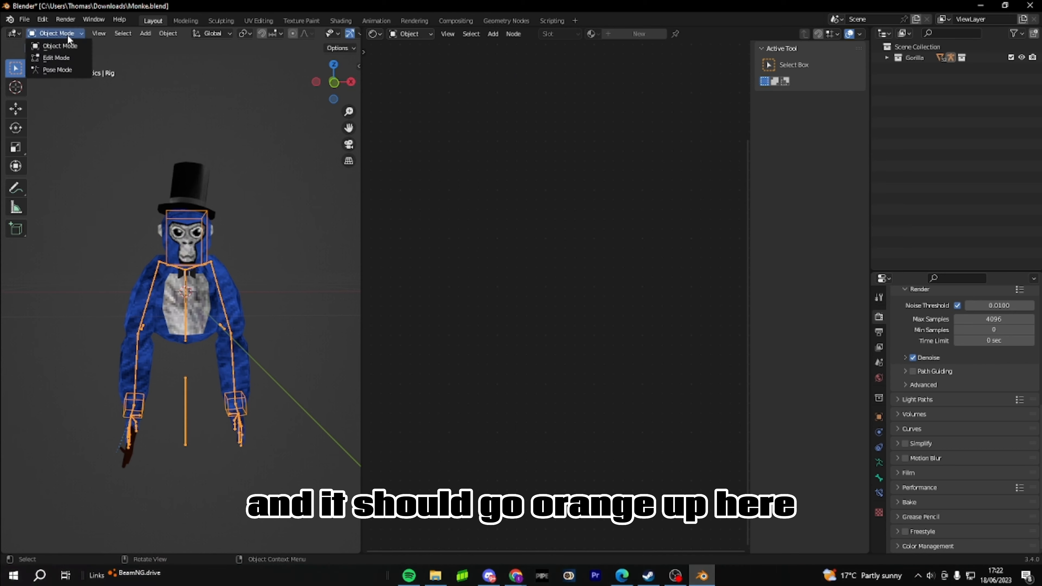
click(69, 69)
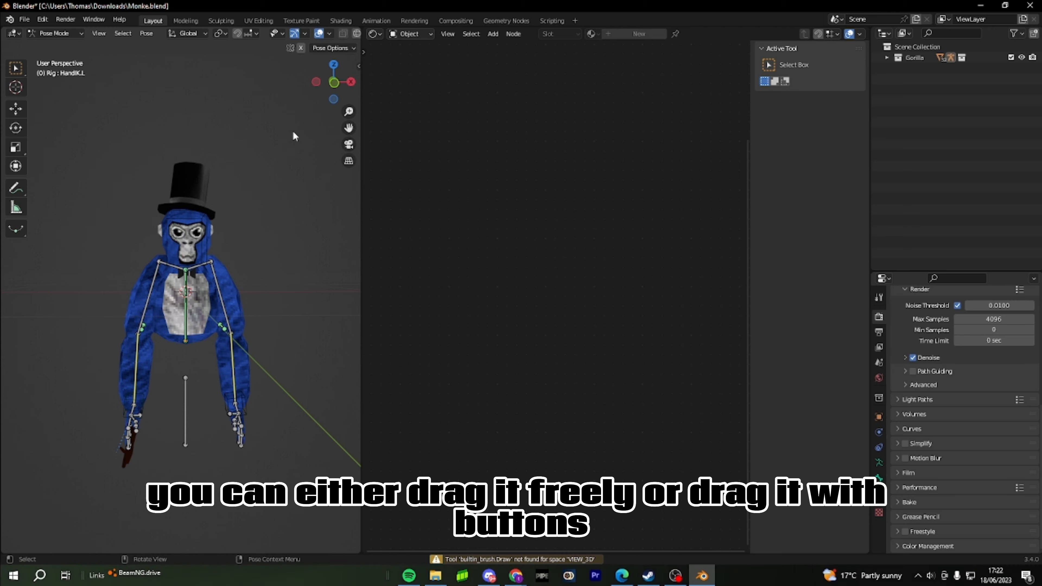
Move the left hand's IK bone outward and up beside the head with the Move tool to raise the arm in a wave
drag(334, 82, 361, 86)
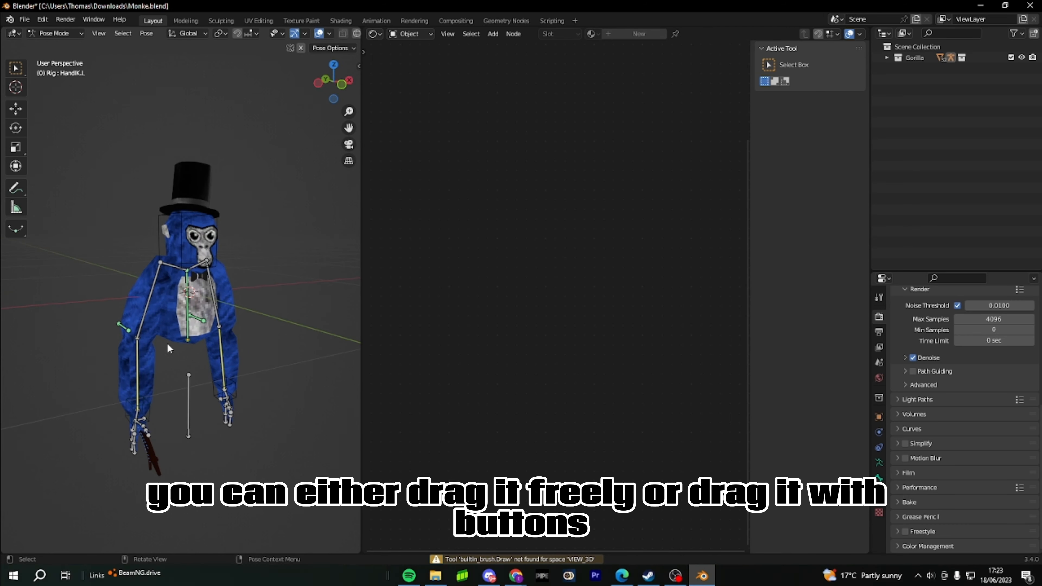
click(149, 416)
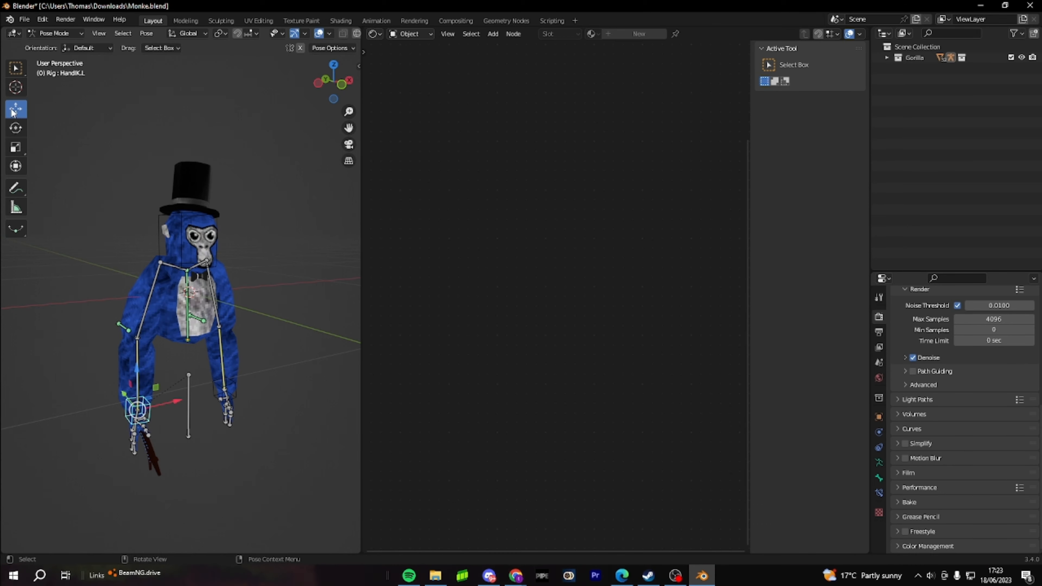
drag(173, 401, 128, 412)
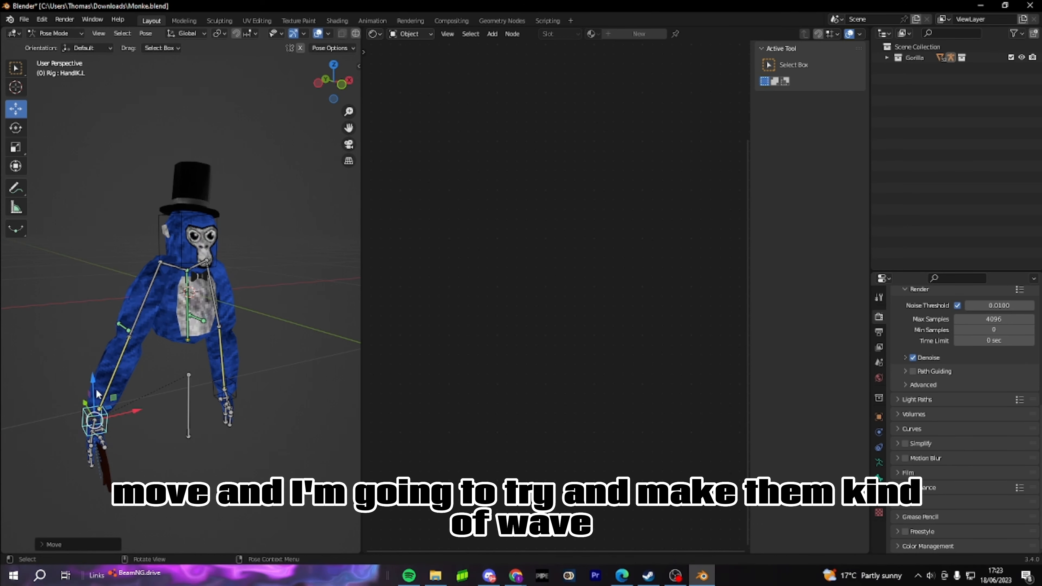
drag(93, 381, 64, 135)
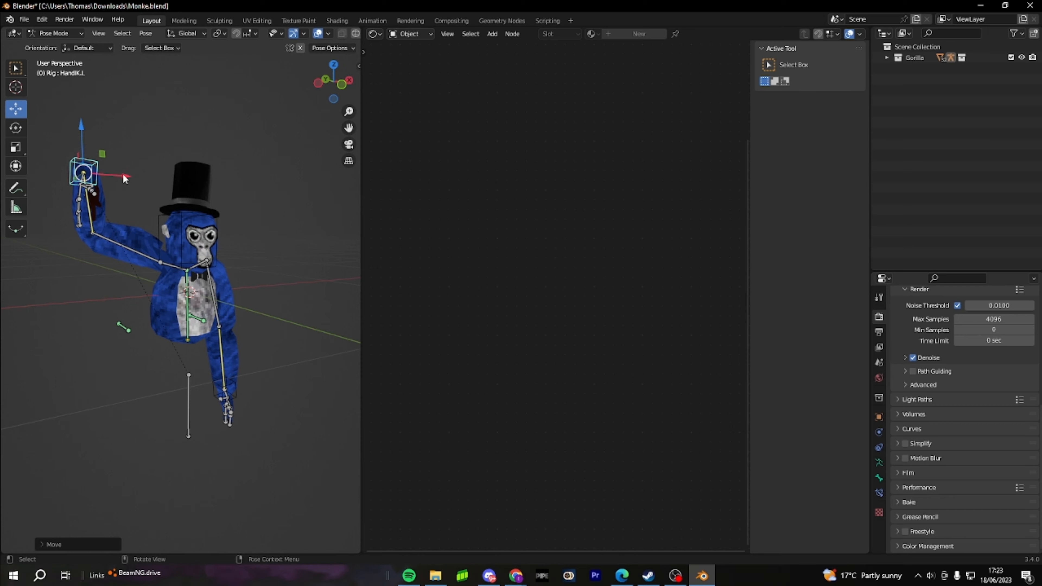
drag(125, 177, 95, 171)
Adjust the left forearm bone so that the raised arm's elbow sits lower
click(90, 241)
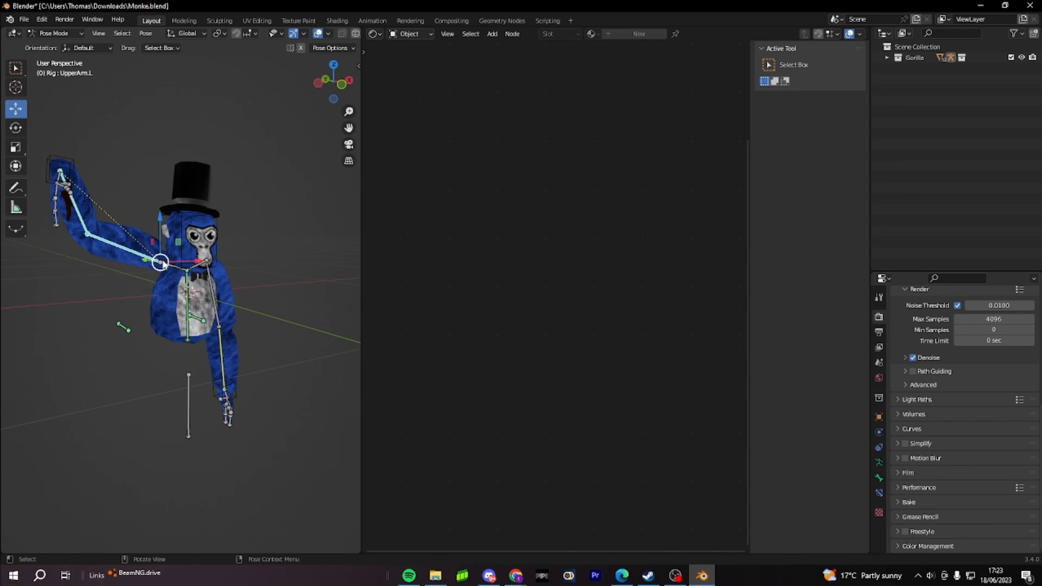
click(86, 233)
key(r)
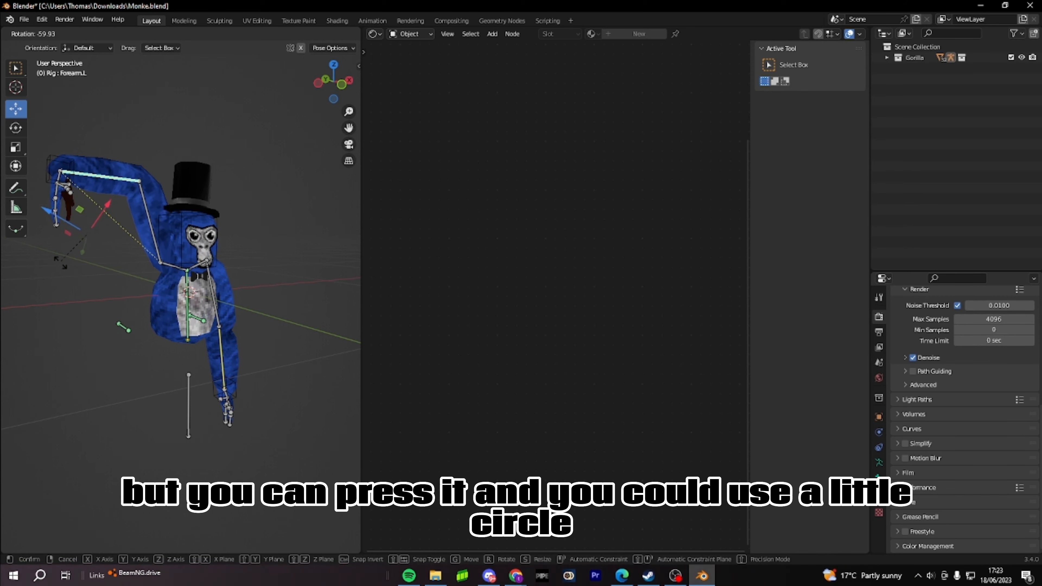
key(Escape)
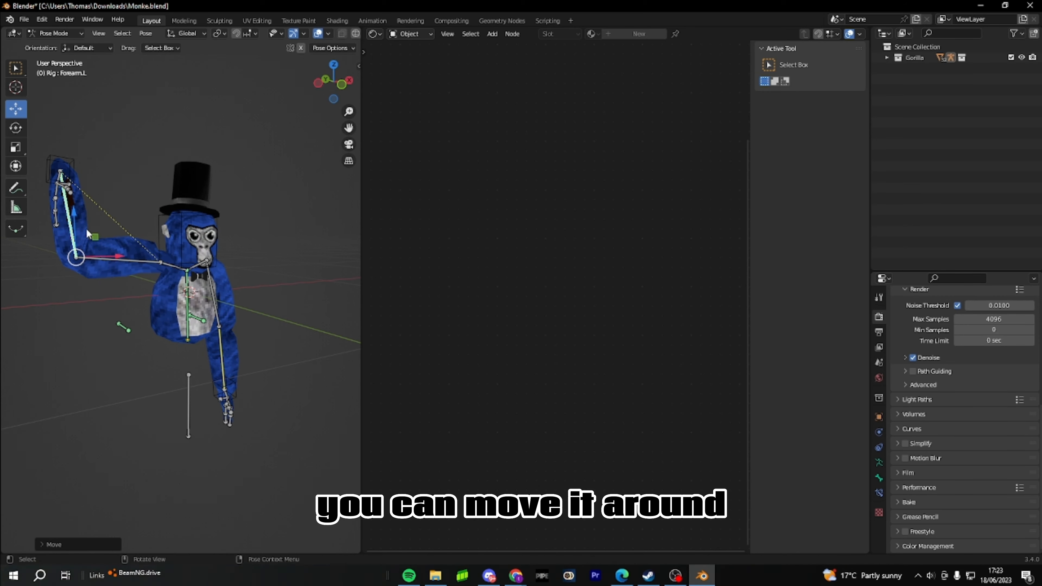
Move the left hand's IK bone slightly inward toward the head and a little higher
click(63, 173)
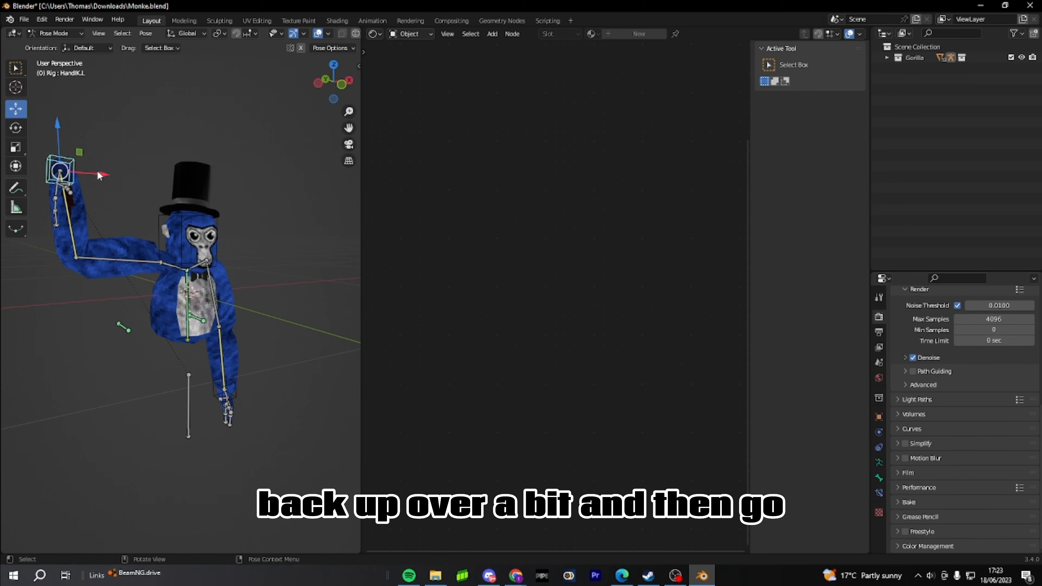
drag(98, 175, 120, 175)
drag(333, 82, 301, 89)
drag(68, 140, 69, 127)
drag(112, 169, 121, 169)
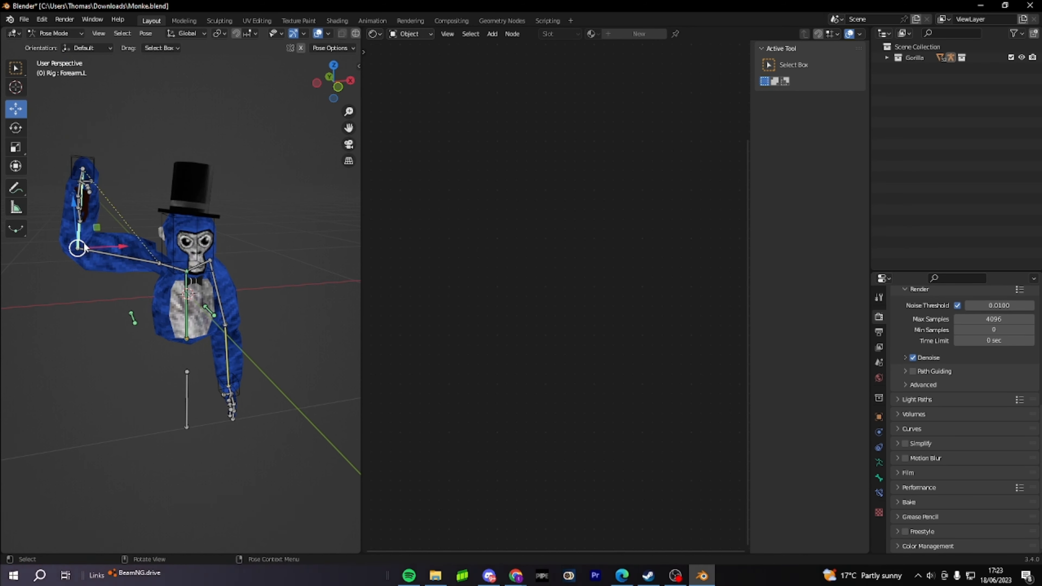
Rotate the left forearm bone to refine the raised arm's elbow position as seen from the side
key(r)
right_click(131, 227)
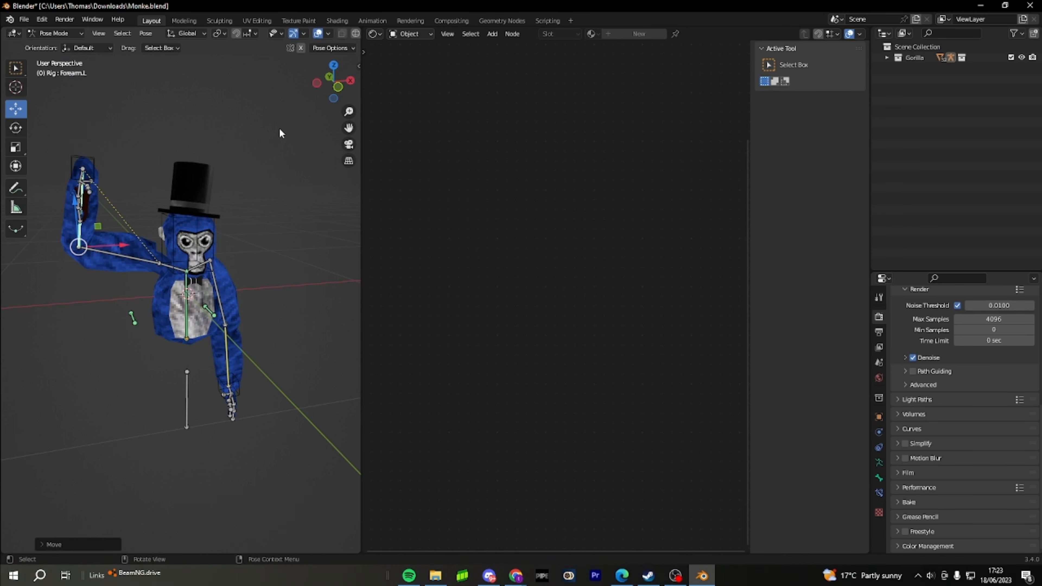
drag(334, 83, 426, 86)
key(r)
key(y)
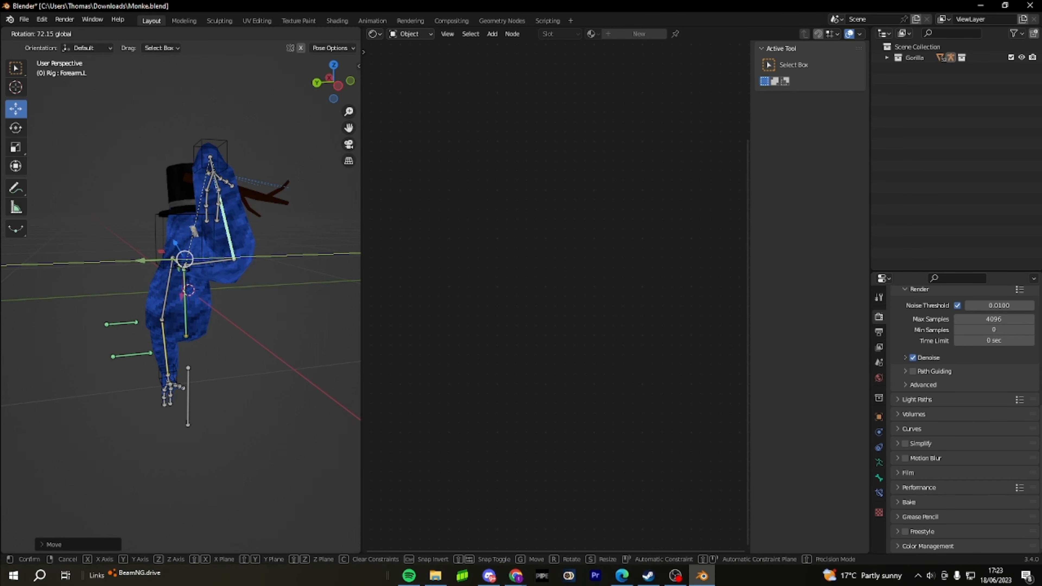
click(218, 205)
Select the left hand's IK bone and shift it slightly along the Y axis
drag(339, 87, 168, 122)
click(85, 162)
drag(336, 85, 222, 109)
click(209, 159)
drag(165, 172, 177, 173)
Rotate the left forearm bone until the elbow sits directly beneath the raised hand in the side view
click(207, 279)
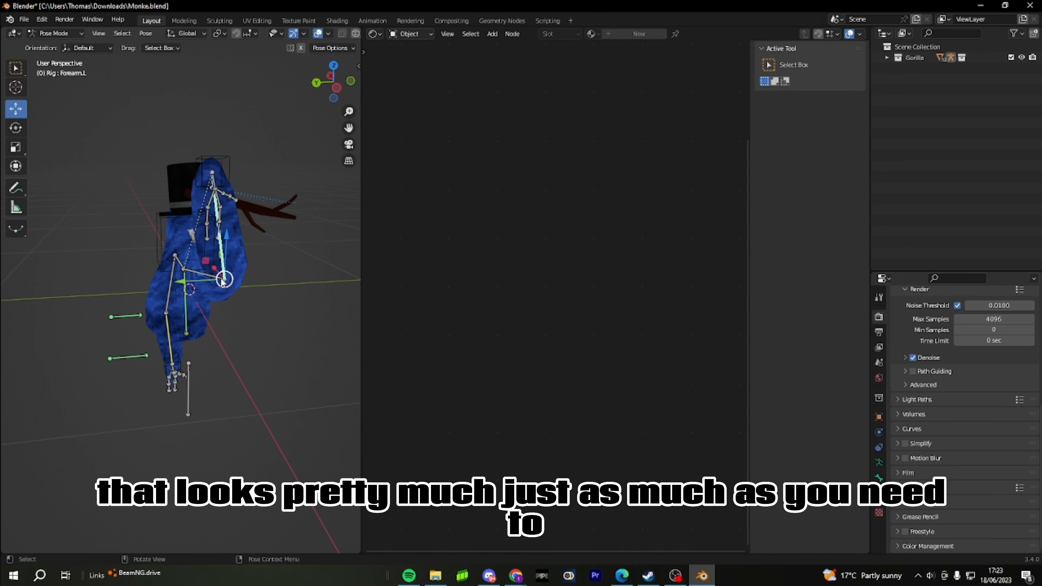
key(r)
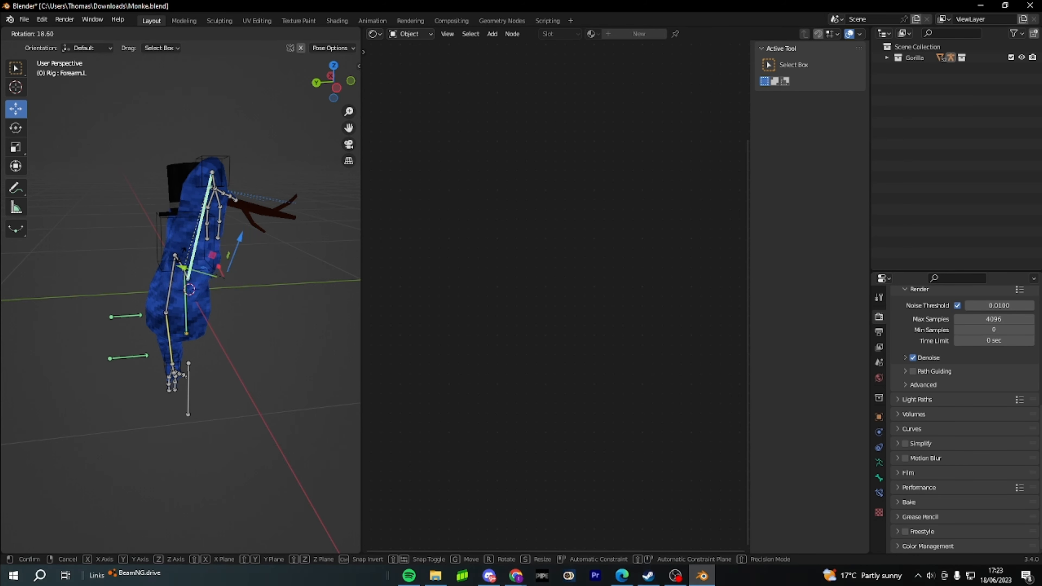
click(214, 203)
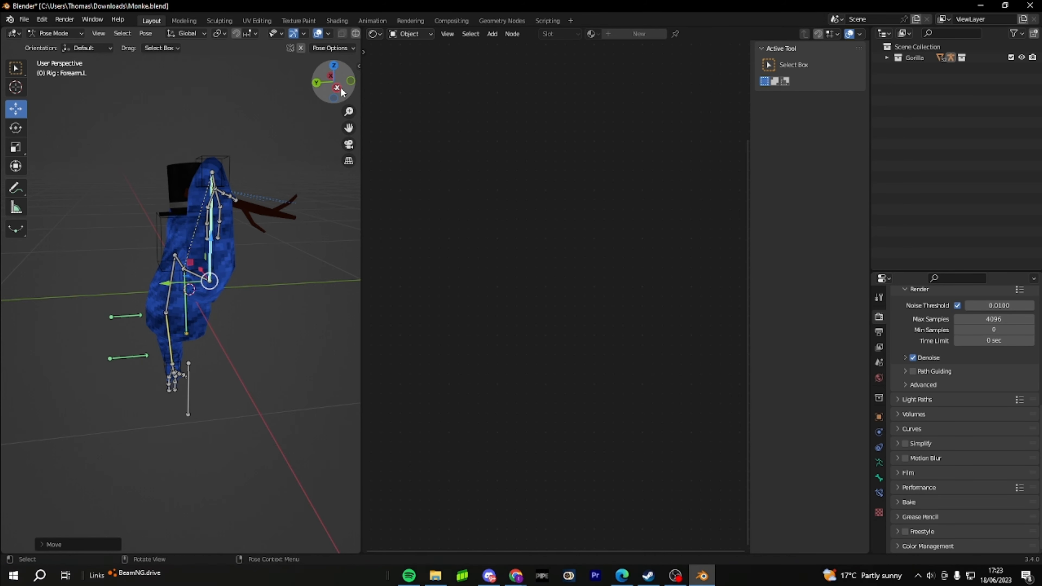
drag(340, 90, 228, 95)
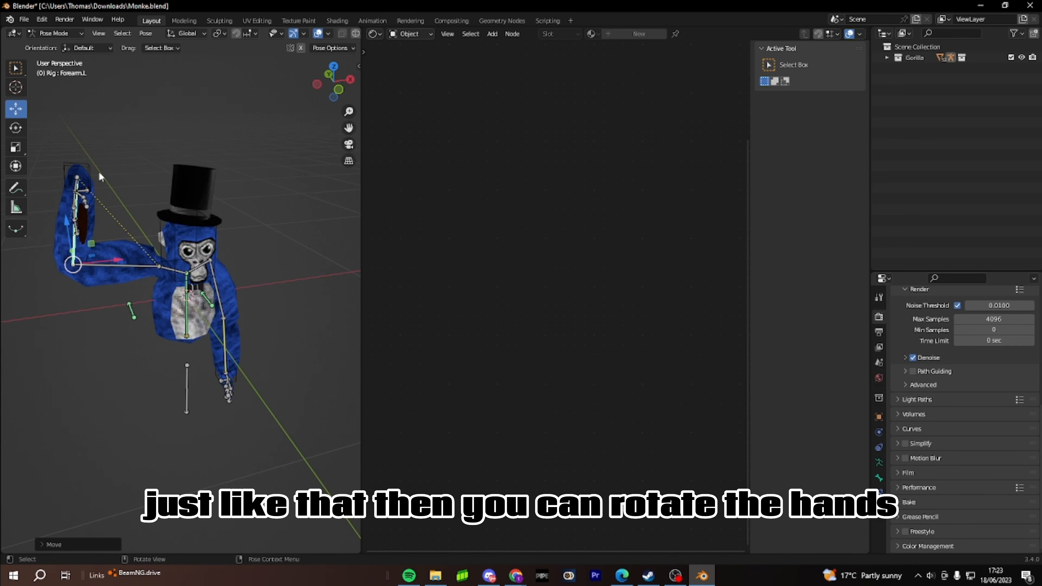
Rotate the raised left hand's IK bone as if gripping the stick, including a turn of about 78° around the global Z axis
click(84, 174)
click(16, 127)
drag(79, 191, 78, 163)
drag(341, 93, 81, 100)
drag(188, 152, 181, 152)
drag(183, 199, 148, 196)
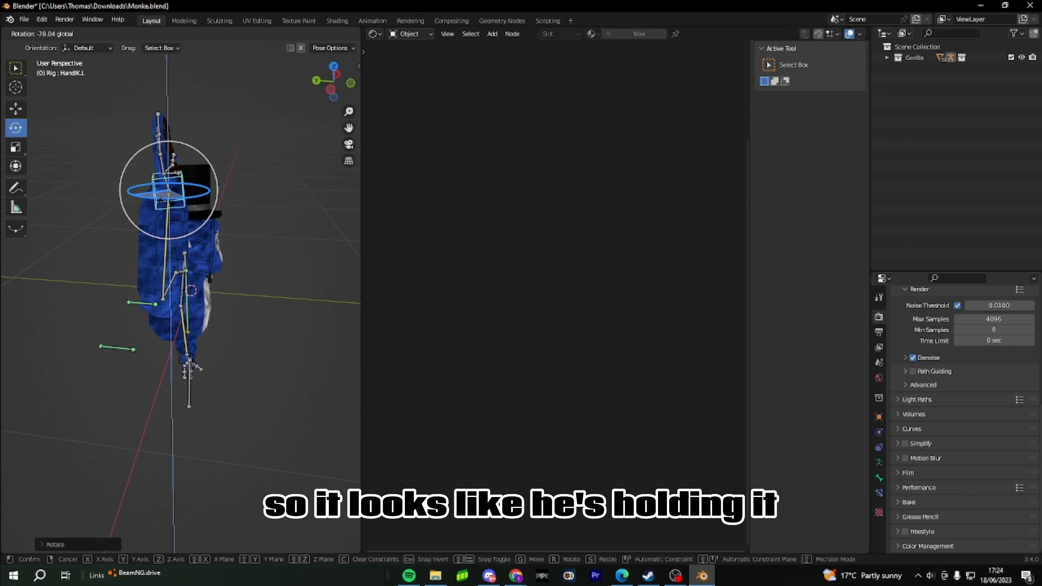
click(189, 245)
Curl the left hand's pinky toward the palm by rotating its Pinky_2.L and Pinky_1.L bones
drag(333, 80, 322, 89)
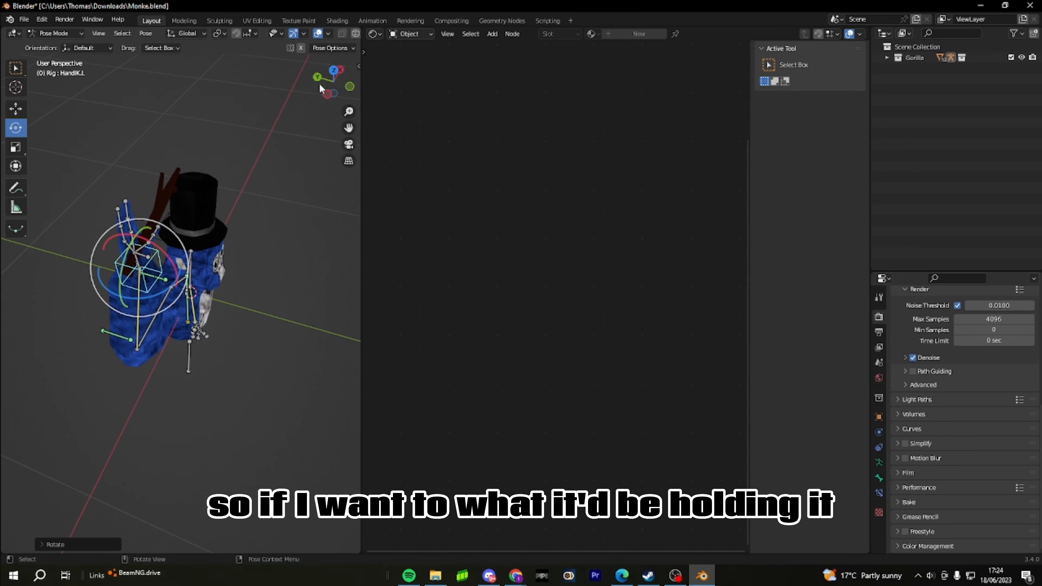
click(116, 210)
drag(112, 188, 138, 225)
drag(316, 84, 355, 90)
key(ctrl+z)
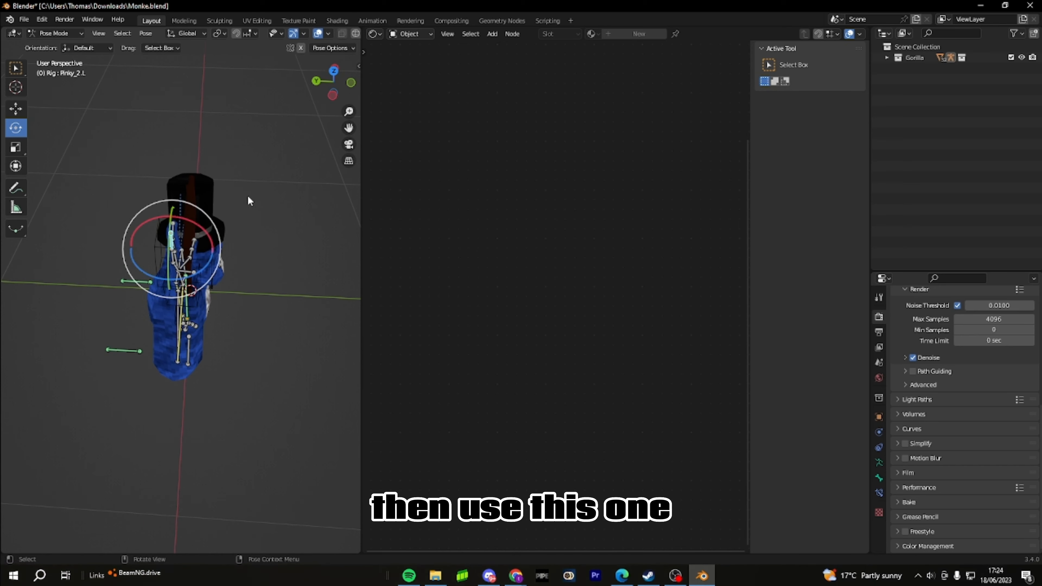
drag(182, 223, 232, 313)
click(173, 253)
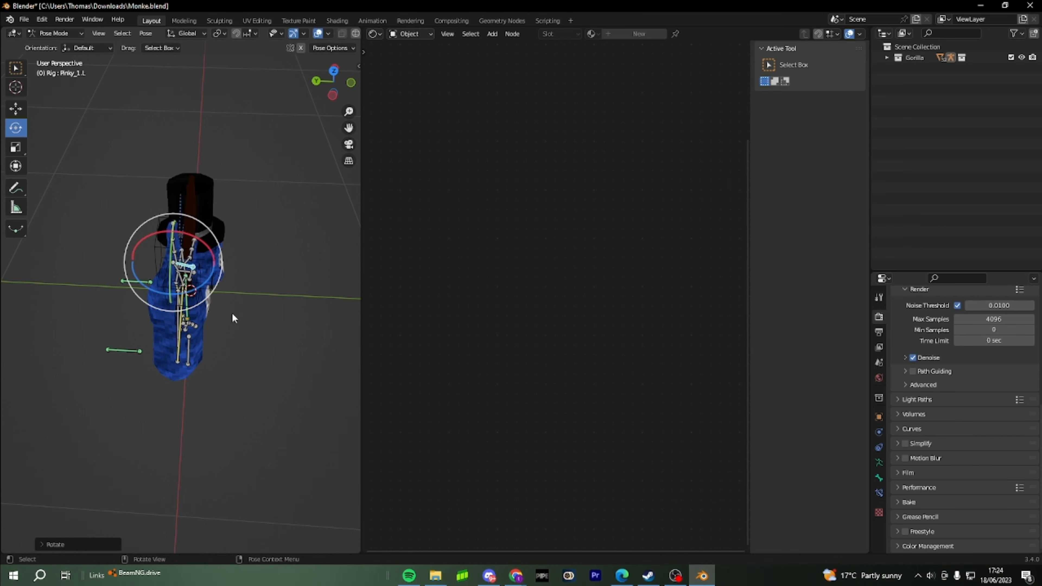
Curl the left index finger around the stick by rotating its tip bone and its Index_1.L base bone
drag(340, 86, 308, 77)
click(110, 177)
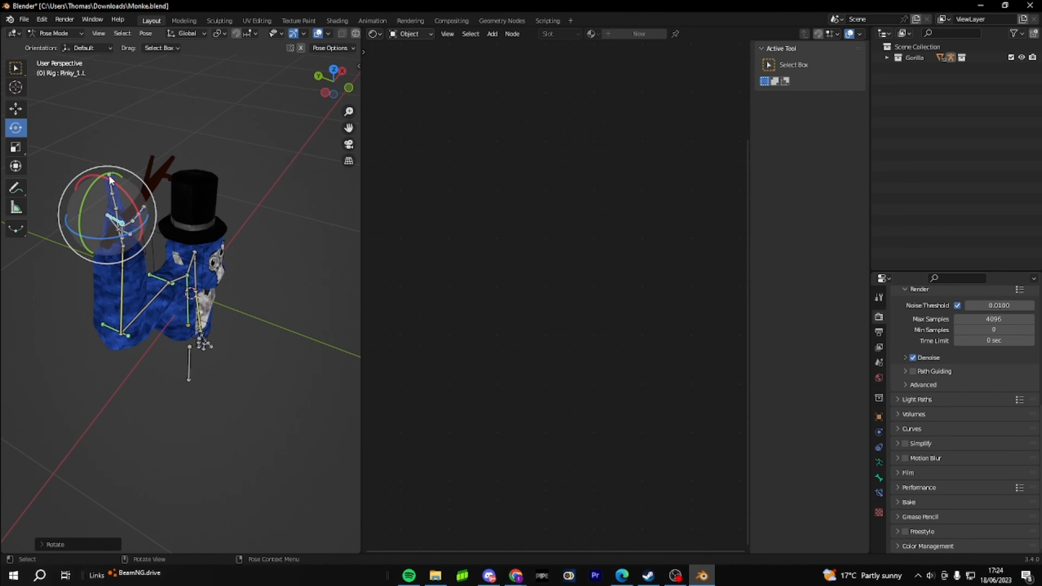
drag(118, 163, 162, 250)
click(115, 197)
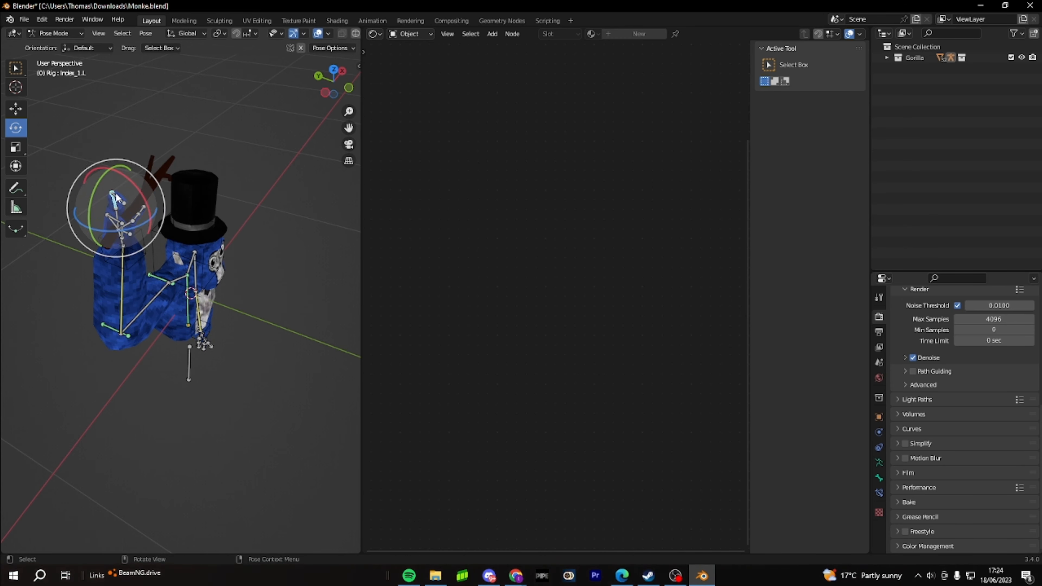
drag(126, 177, 152, 221)
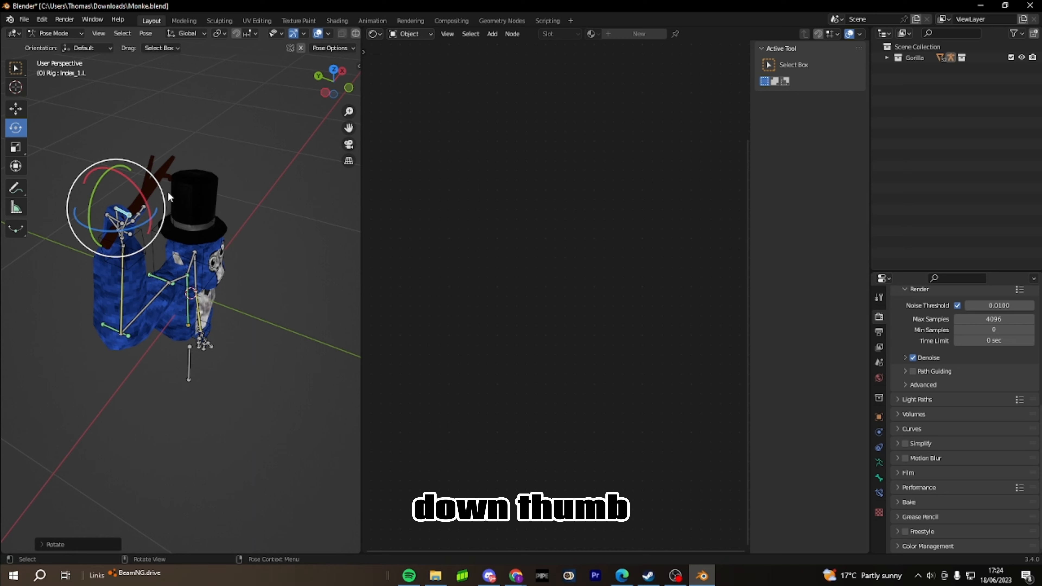
Fold the left thumb across the fist by rotating the Thumb_2.L and Thumb_1.L bones
click(143, 208)
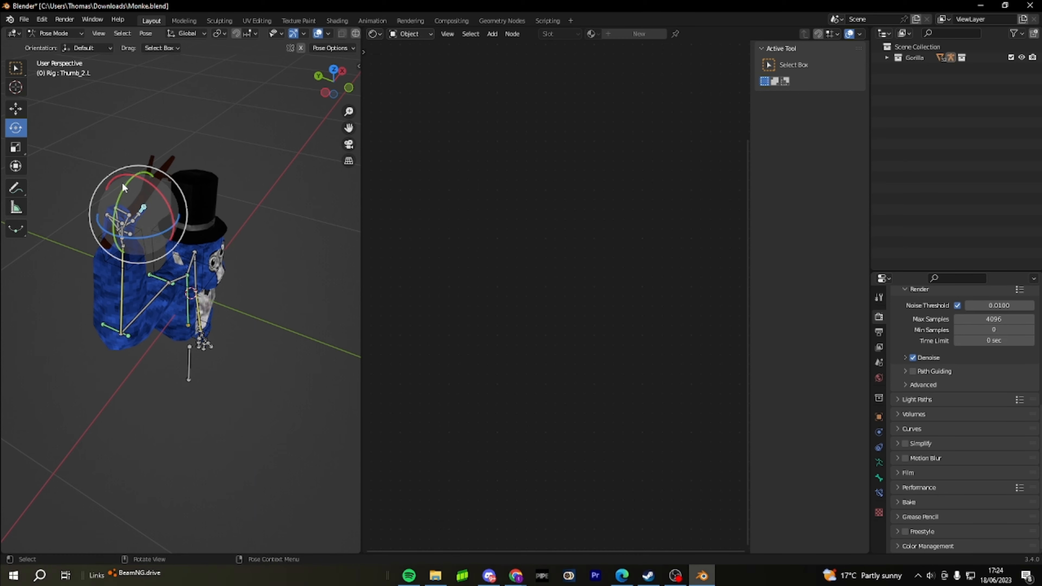
drag(122, 186, 101, 218)
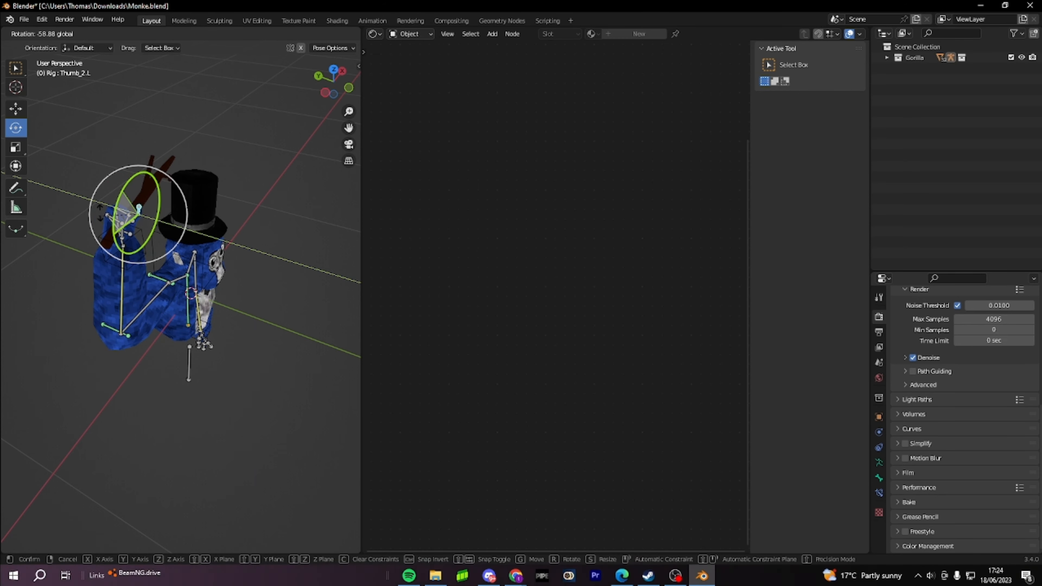
drag(118, 181, 91, 215)
click(138, 213)
drag(51, 274, 55, 264)
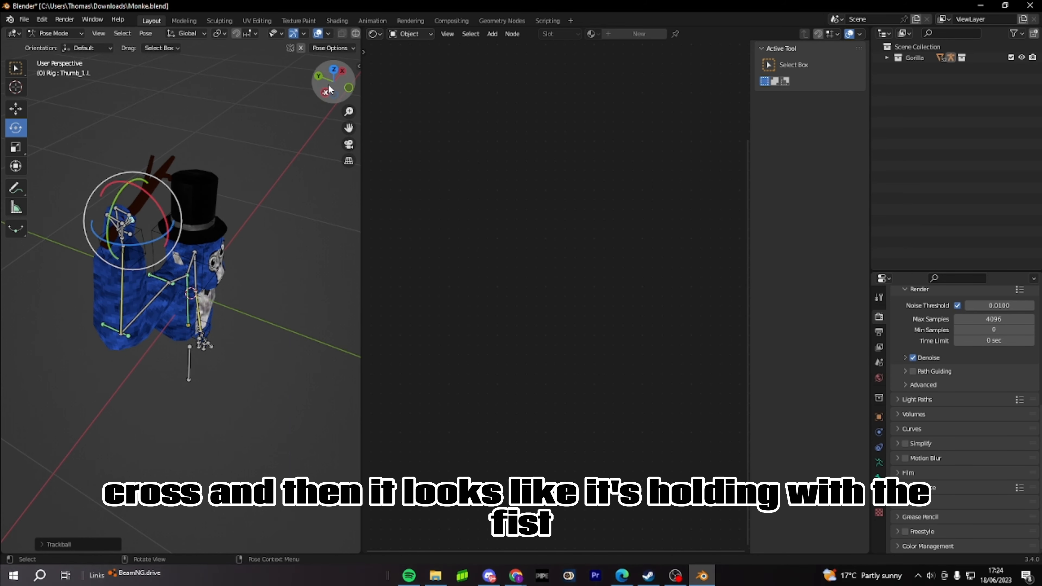
Move the right hand's IK bone outward from the body along X and raise it slightly along Z
mouse_move(328, 84)
mouse_down()
mouse_move(259, 67)
mouse_move(334, 65)
mouse_up()
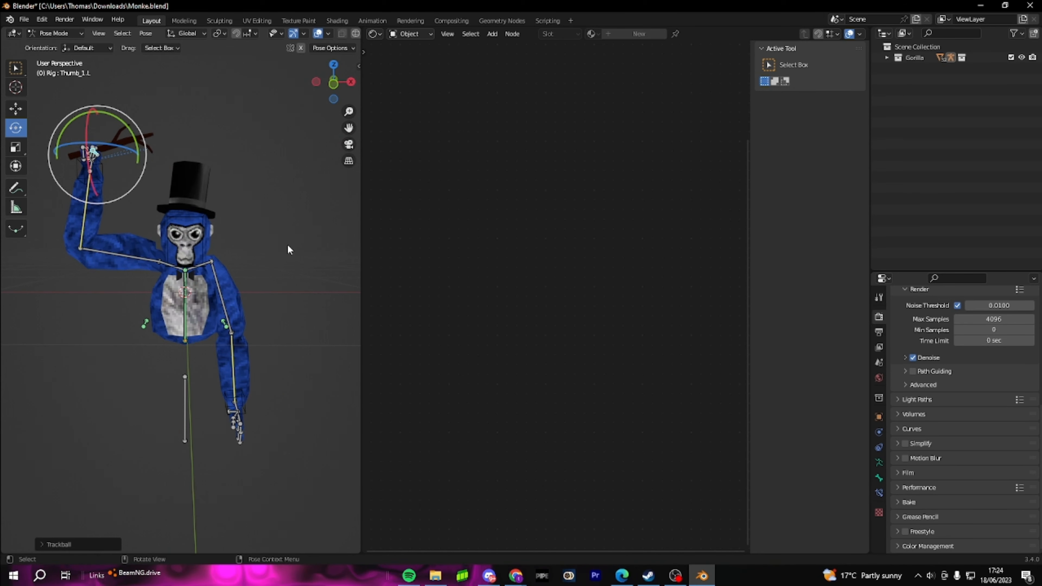
click(243, 406)
click(16, 109)
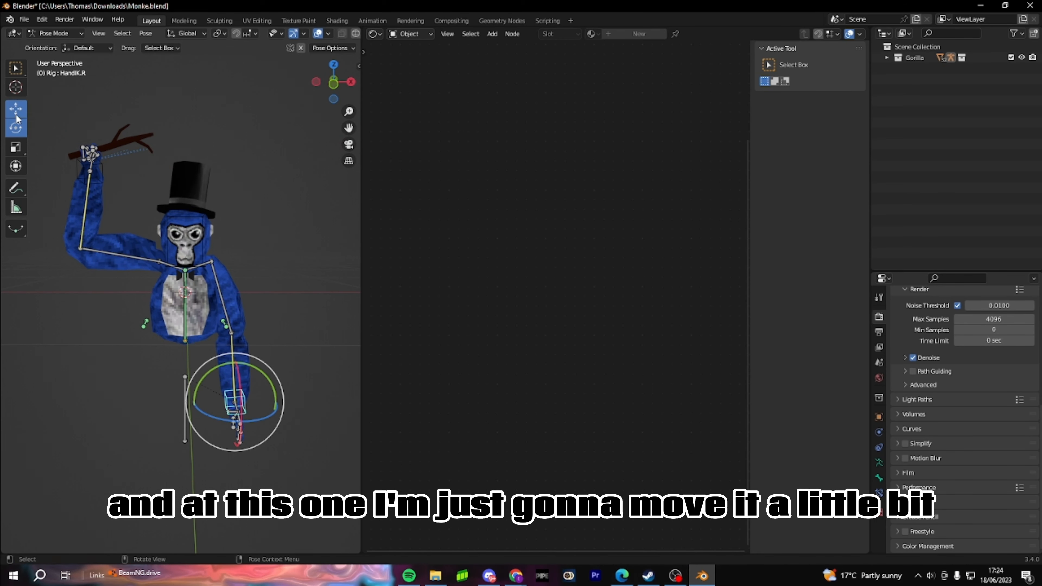
drag(263, 401, 296, 401)
drag(249, 376, 252, 368)
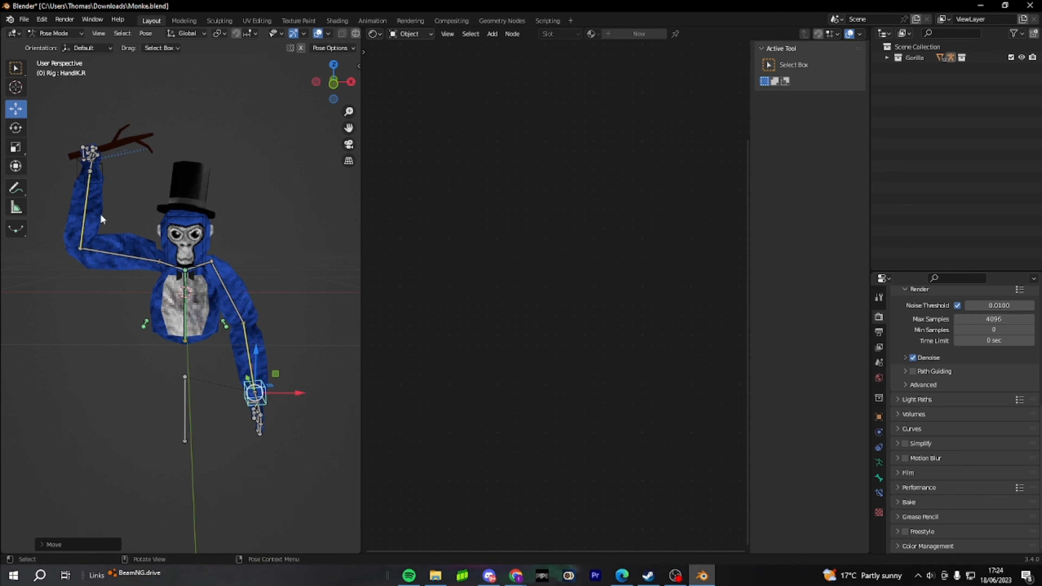
Rotate the lowered right hand's IK bone freely until its fingers point forward with the hand spread flat
click(16, 129)
drag(290, 410, 263, 406)
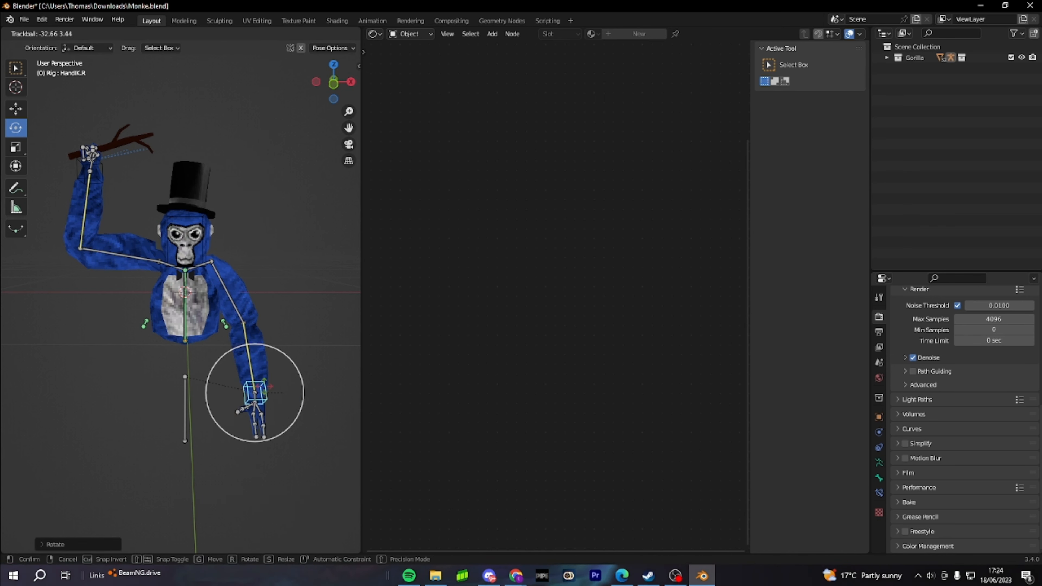
drag(260, 331, 259, 331)
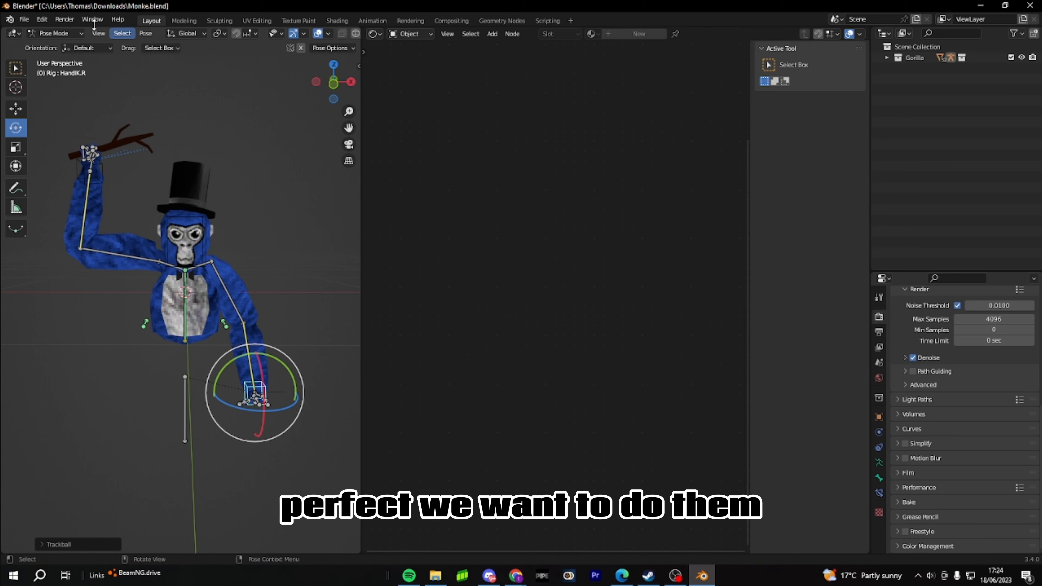
Switch the rig from Pose Mode to Object Mode and add a camera to the scene
click(55, 46)
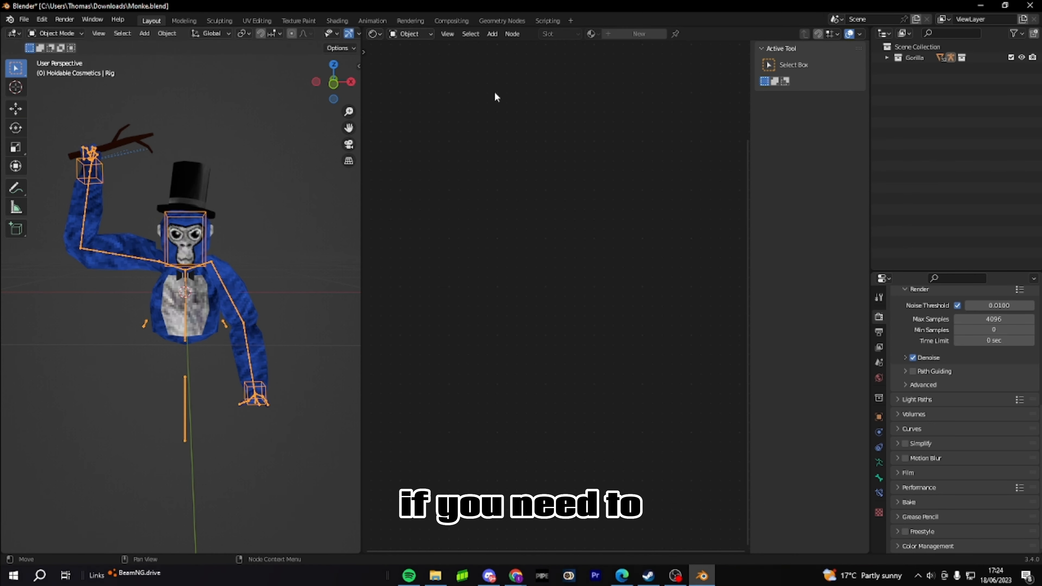
drag(333, 82, 197, 74)
click(153, 31)
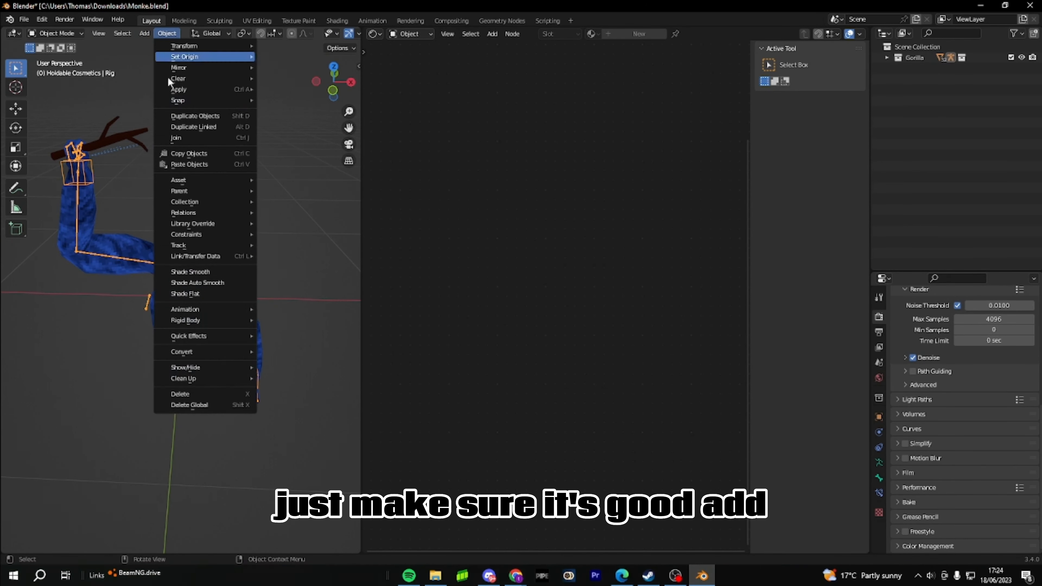
click(143, 32)
click(170, 206)
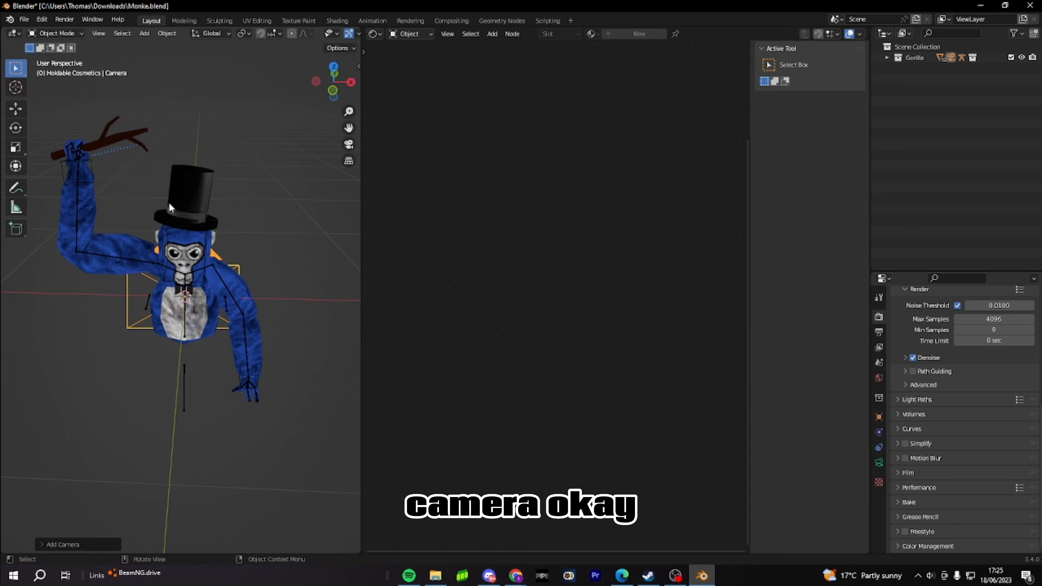
Select the new camera and inspect what it sees, switching between the camera view and the free perspective view
click(133, 304)
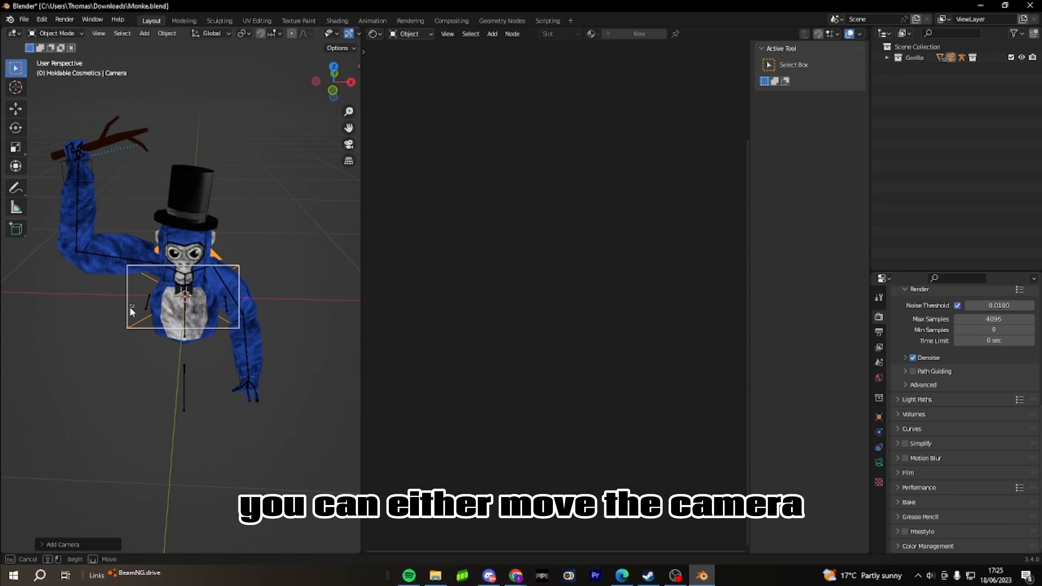
click(139, 297)
click(134, 295)
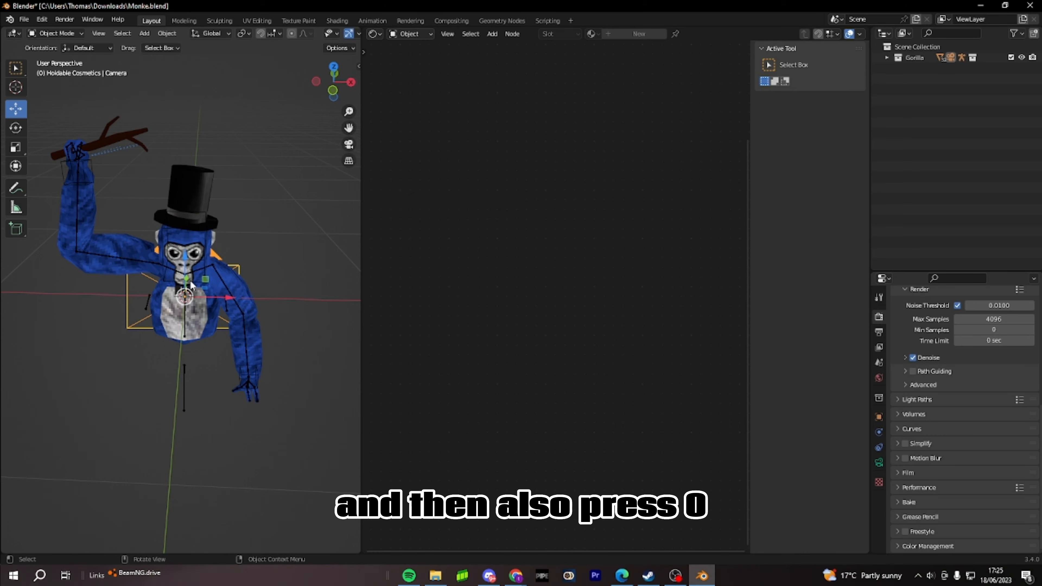
key(KP_0)
key(KP_0)
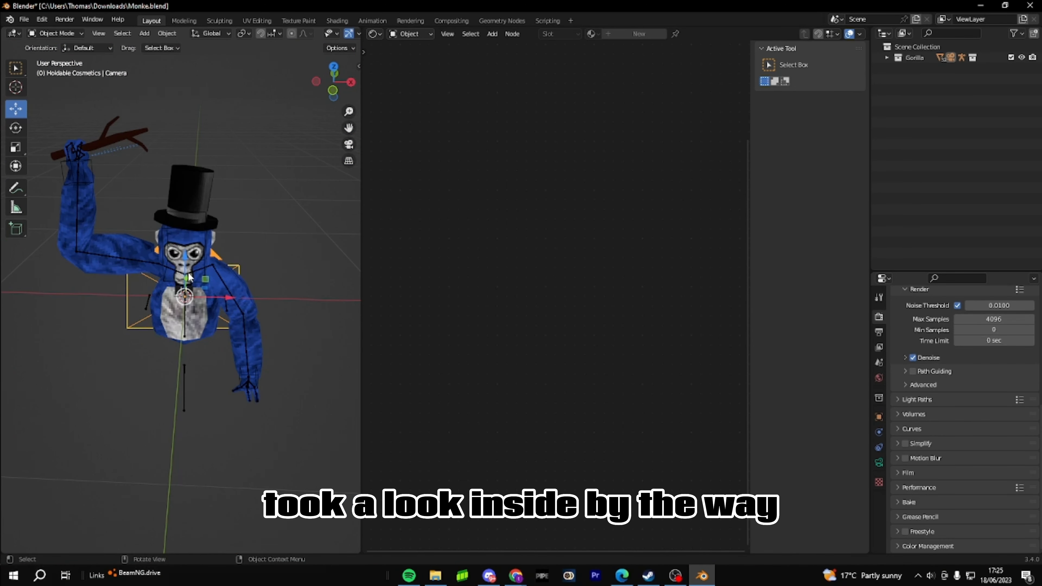
drag(341, 88, 259, 89)
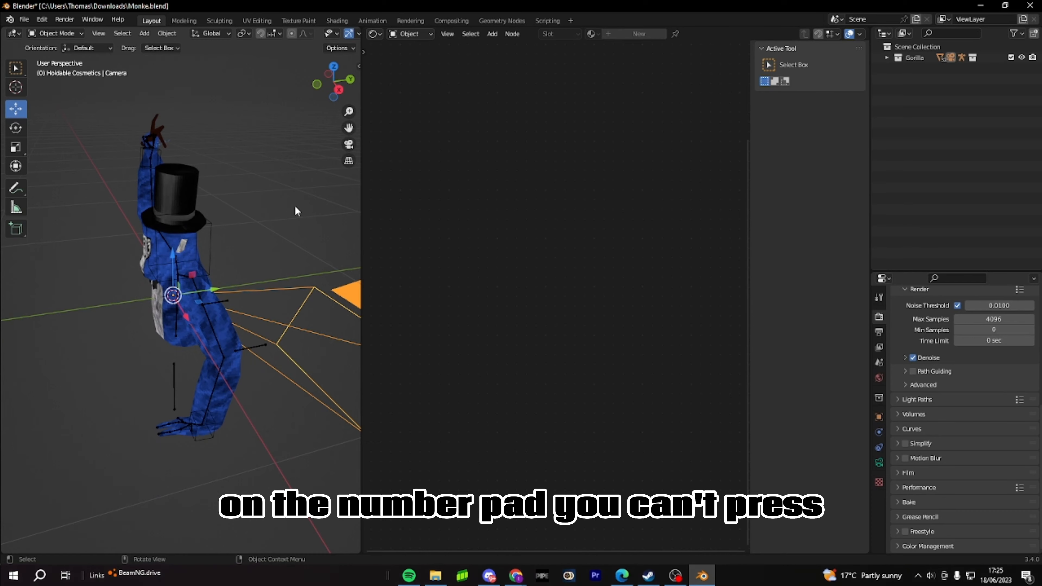
key(KP_0)
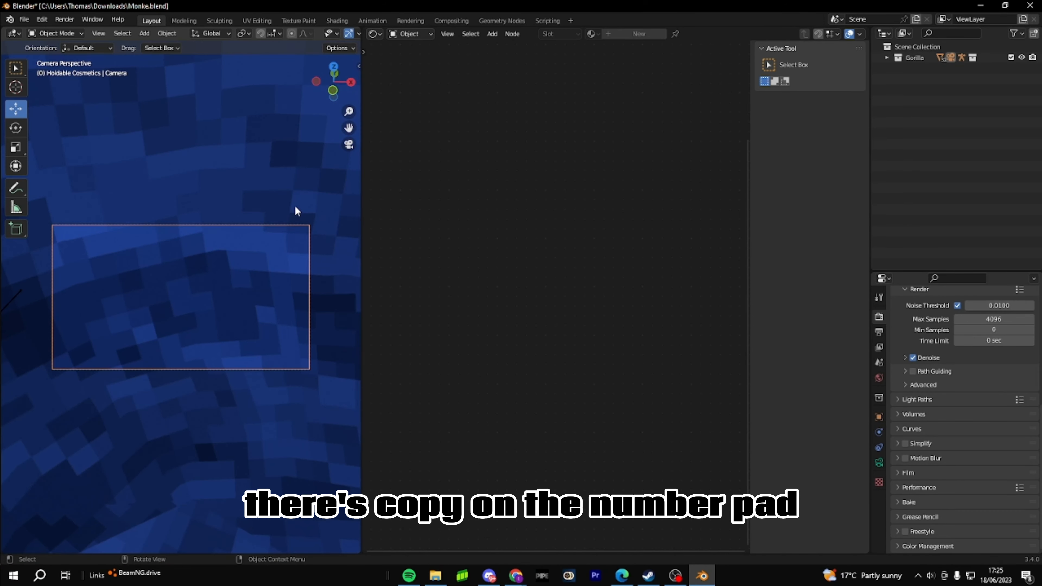
key(KP_0)
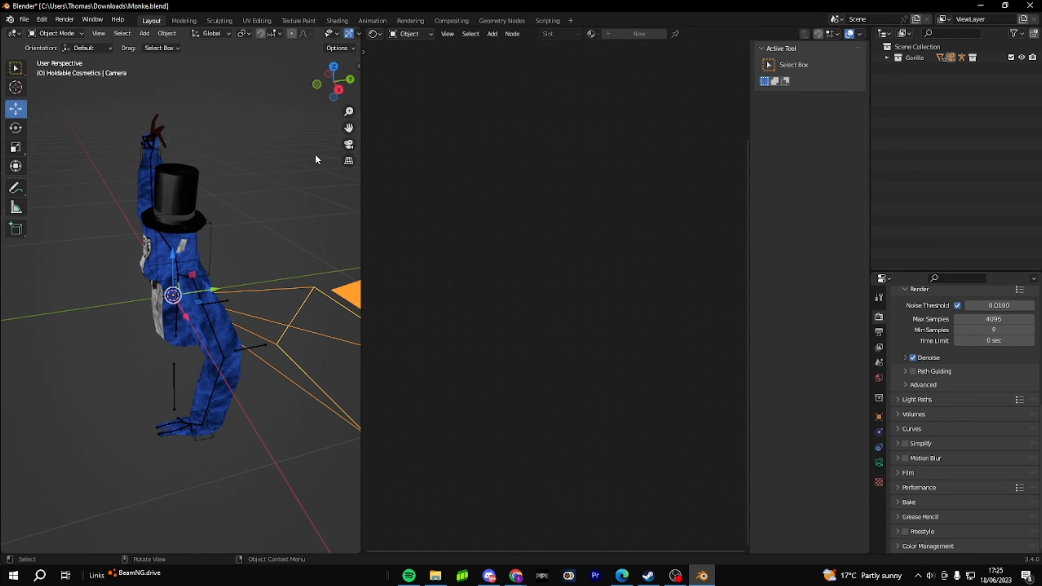
click(240, 329)
click(280, 325)
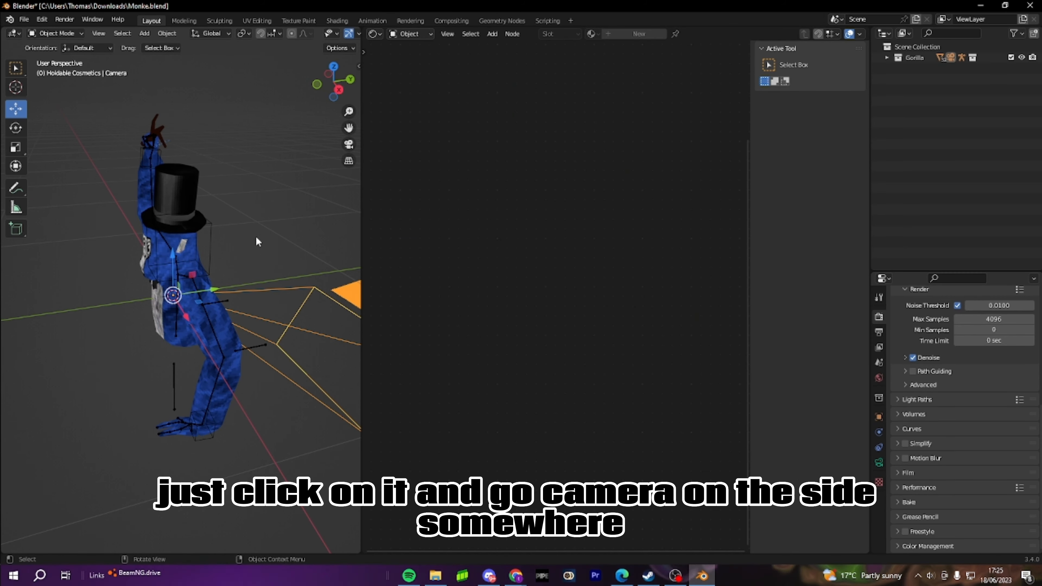
drag(339, 93, 346, 102)
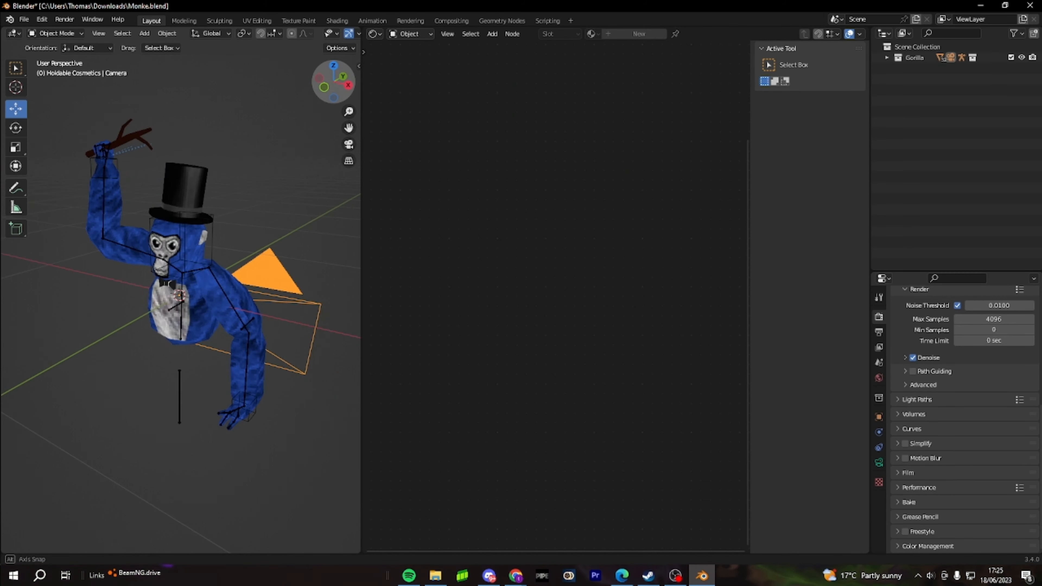
click(348, 146)
click(350, 149)
click(348, 148)
click(348, 148)
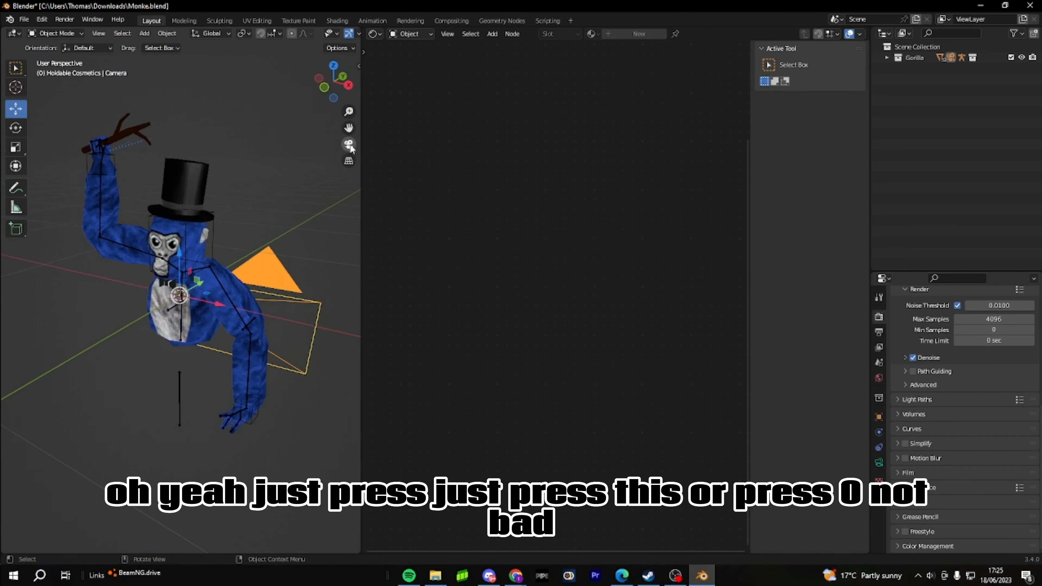
click(349, 148)
click(349, 148)
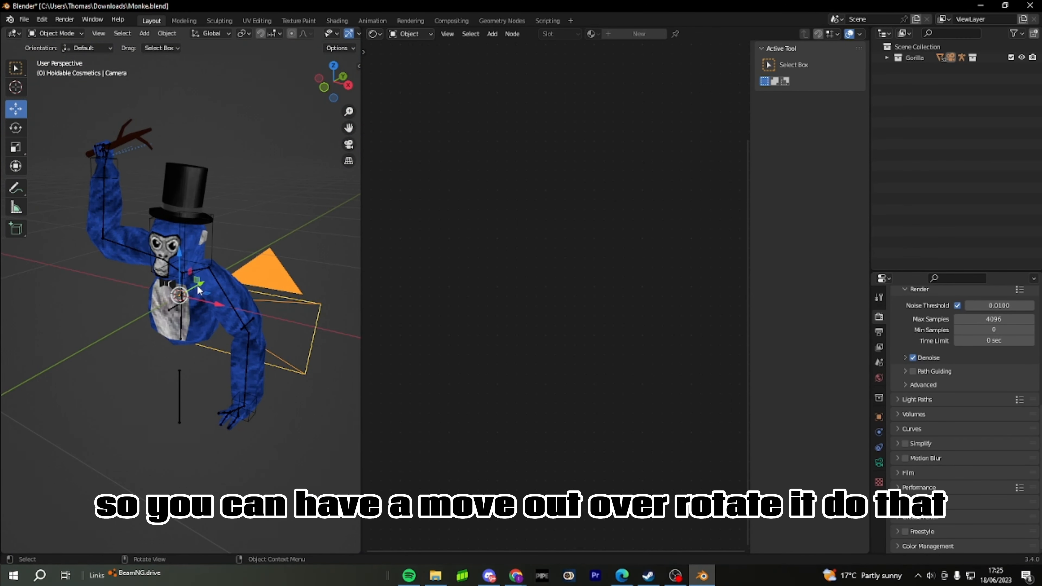
Move the camera along the Y axis to the front of the monkey and raise it along Z above the head
drag(197, 285, 2, 412)
drag(336, 82, 197, 84)
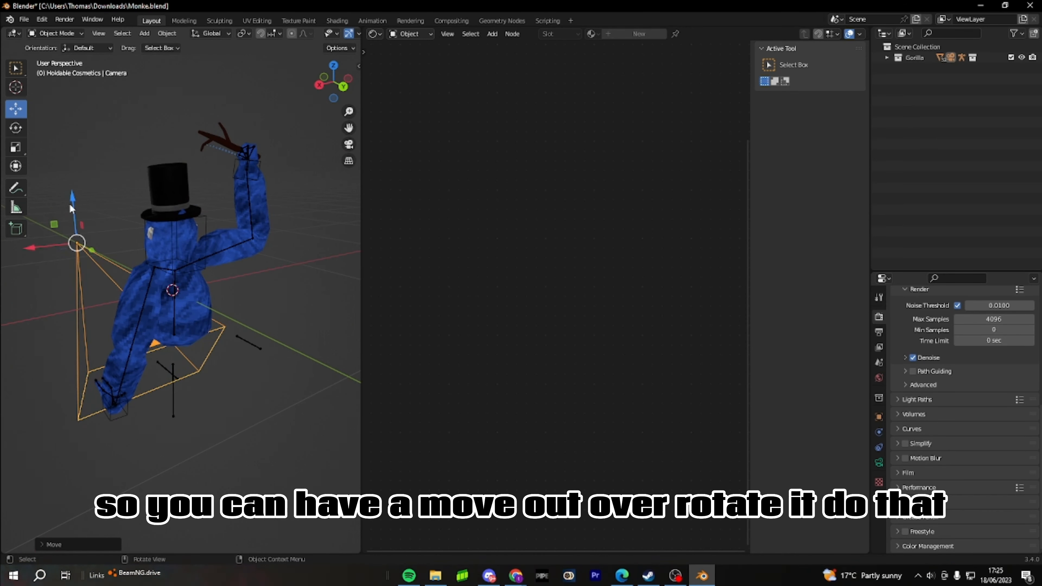
drag(70, 210, 61, 72)
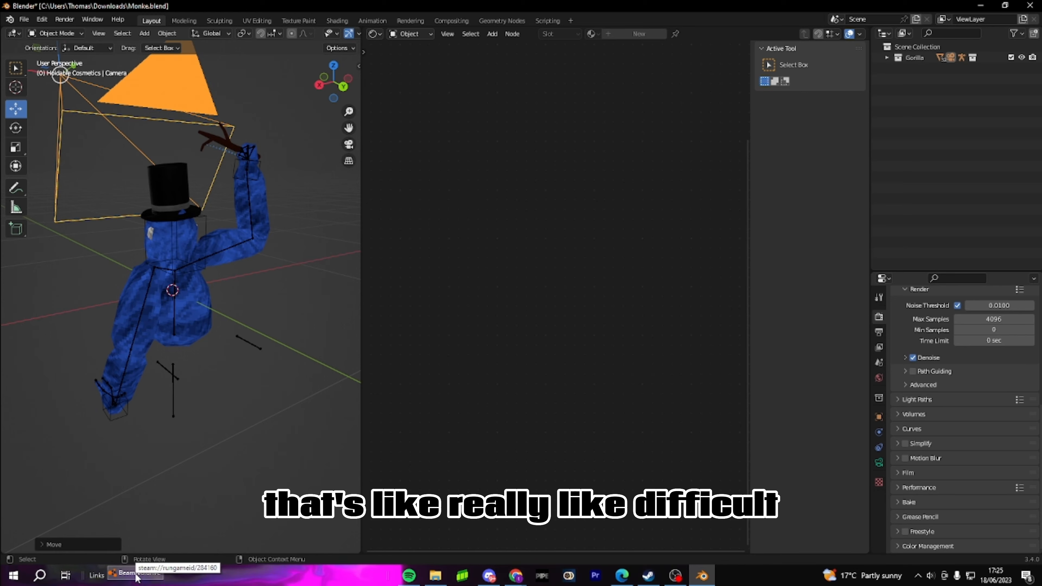
Look through the repositioned camera to check how it frames the monkey, ending in the camera view
click(100, 242)
key(KP_0)
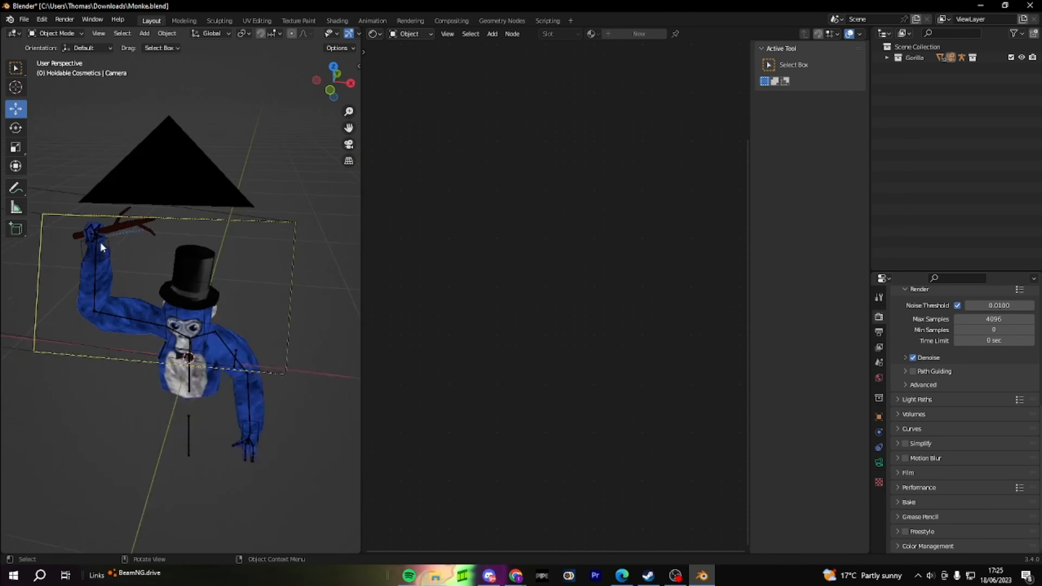
middle_drag(103, 247, 117, 245)
drag(342, 77, 513, 76)
key(KP_0)
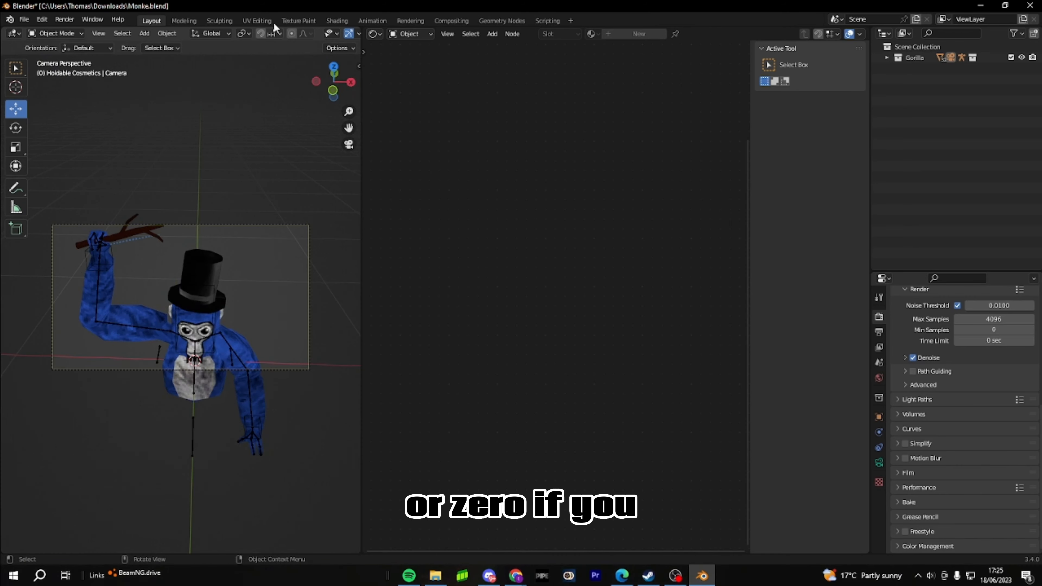
Reposition the camera with Walk Navigation, backing it away until the whole monkey, raised stick and lowered hand fit inside the frame
click(91, 33)
mouse_move(151, 172)
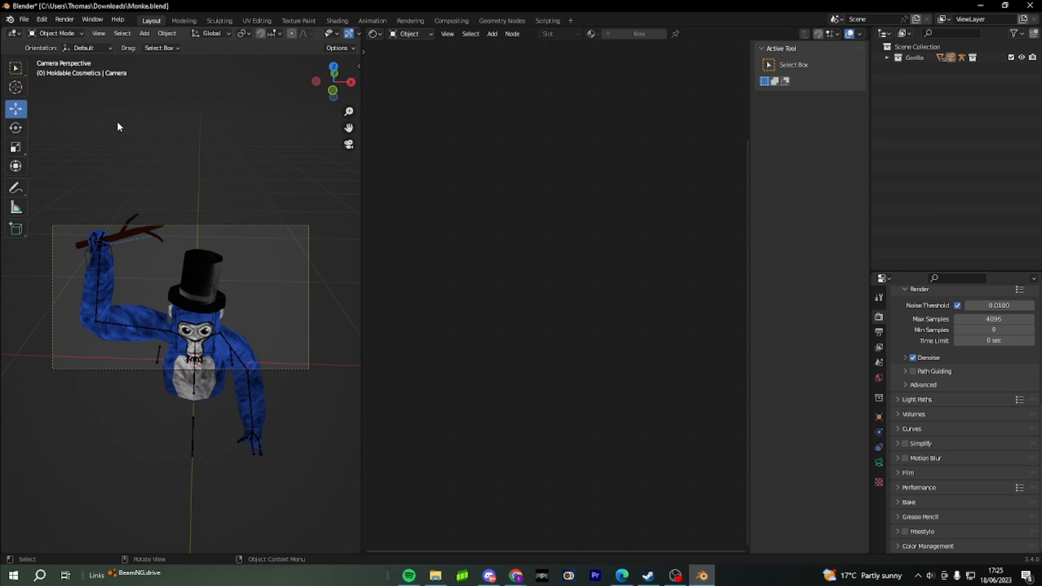
click(97, 33)
mouse_move(156, 180)
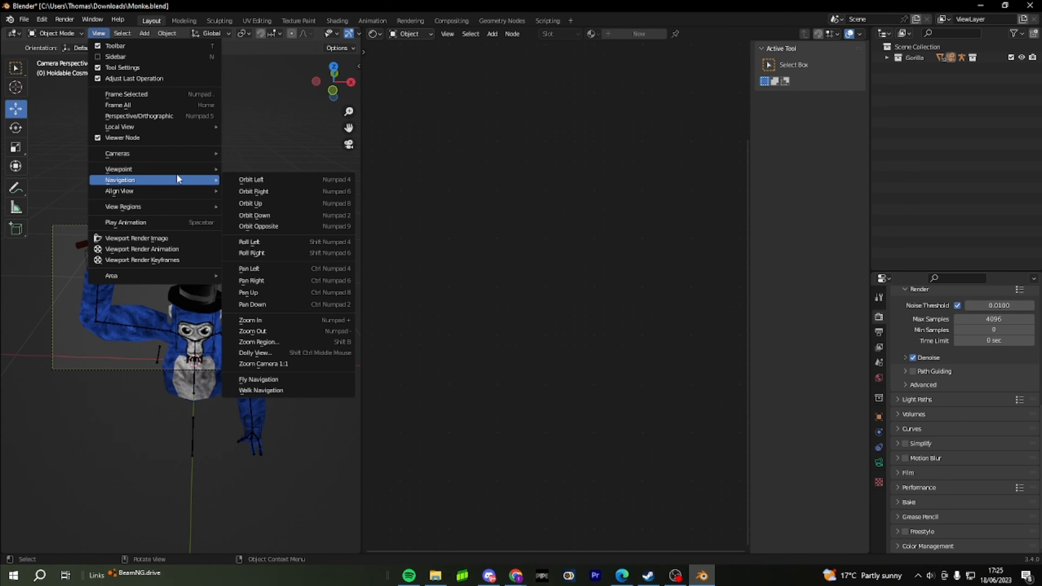
click(265, 390)
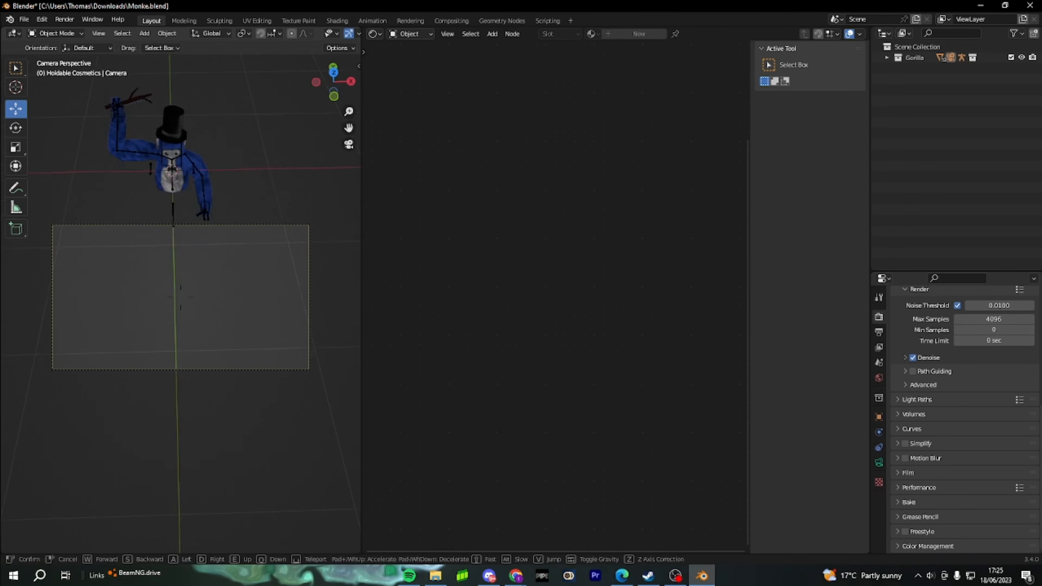
key(s)
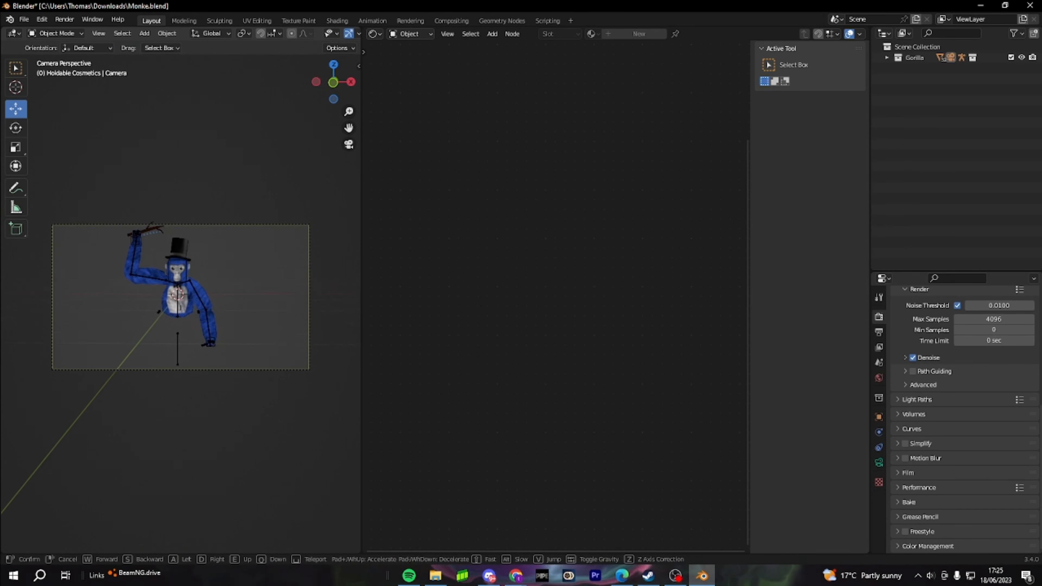
key(a)
key(d)
key(d)
key(s)
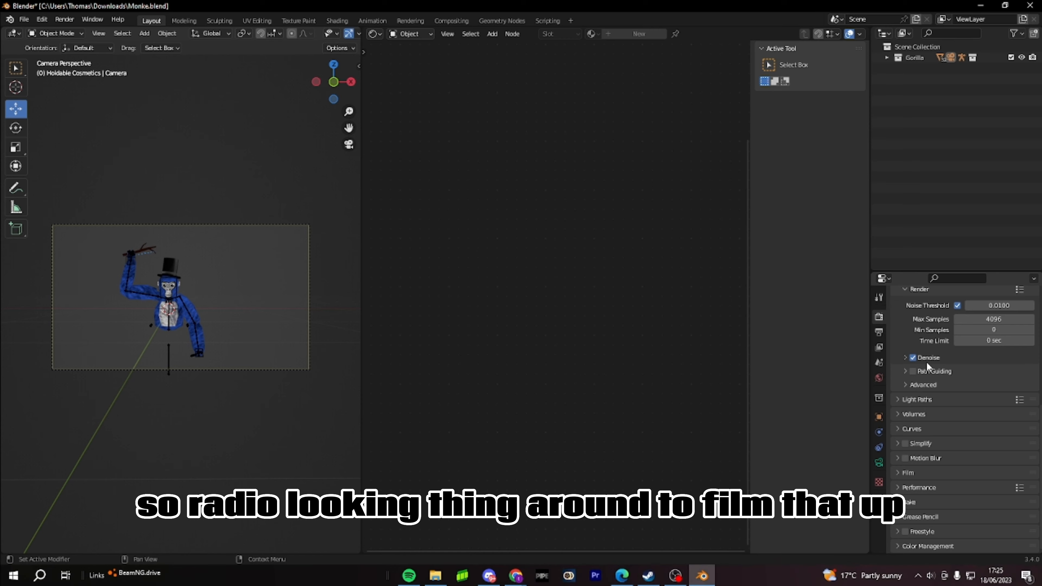
Enable the Transparent film option in the render settings so the background renders empty
click(897, 473)
scroll(898, 471, down, 4)
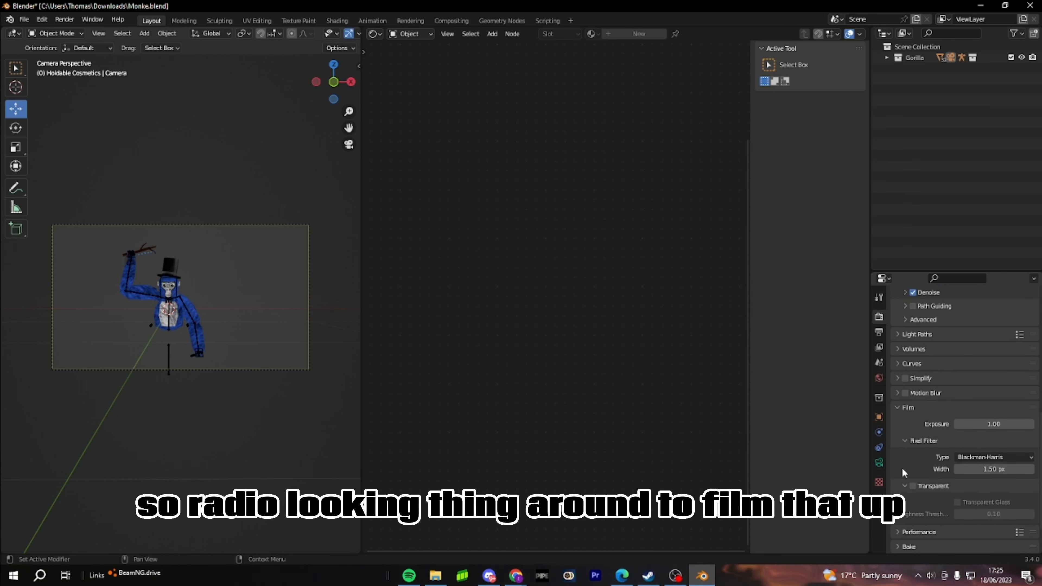
click(913, 486)
Render a test image to check the monkey's pose and framing, closing it before the samples complete
click(64, 20)
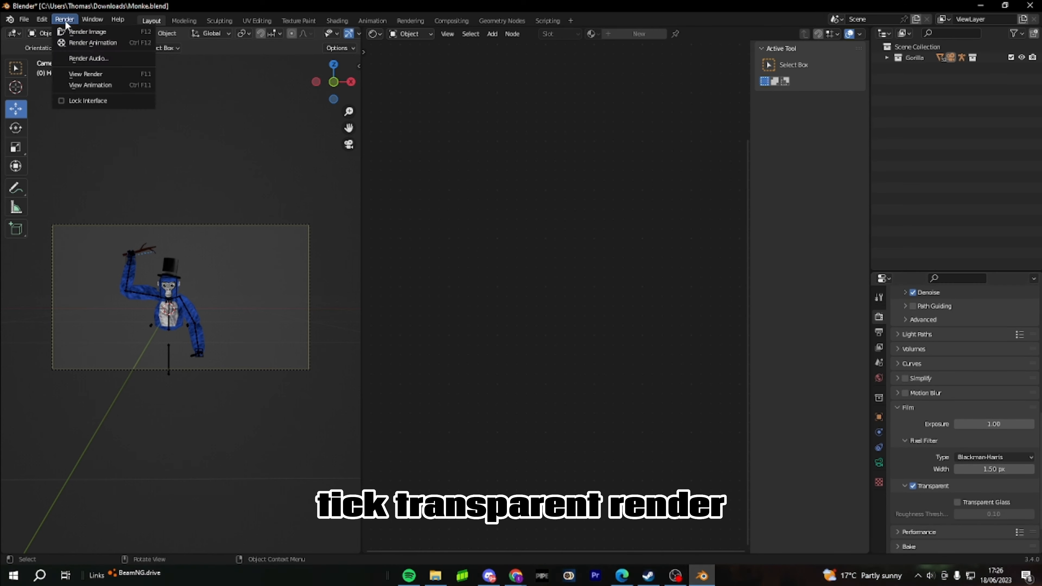
click(86, 31)
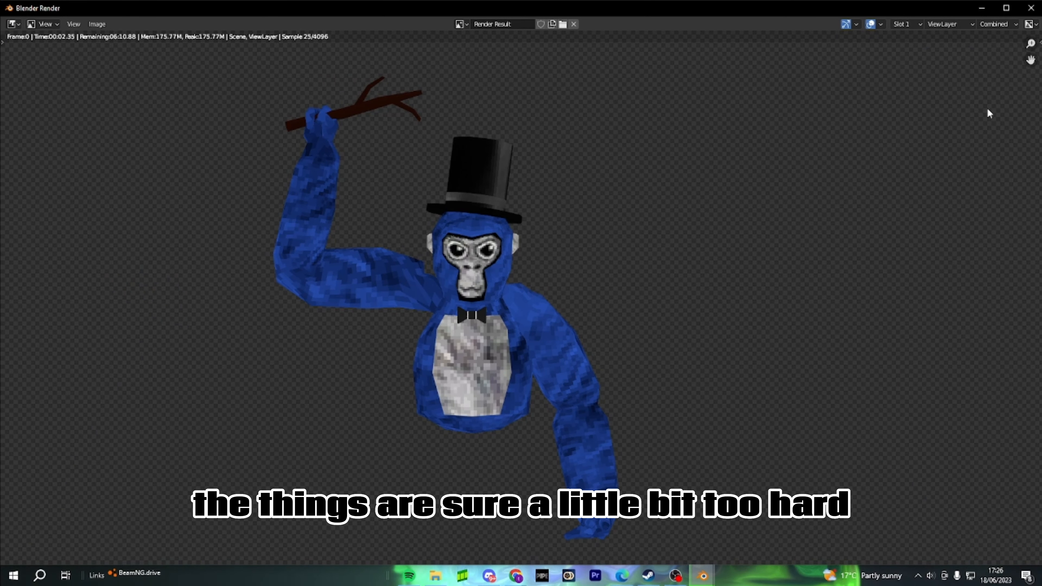
click(1029, 8)
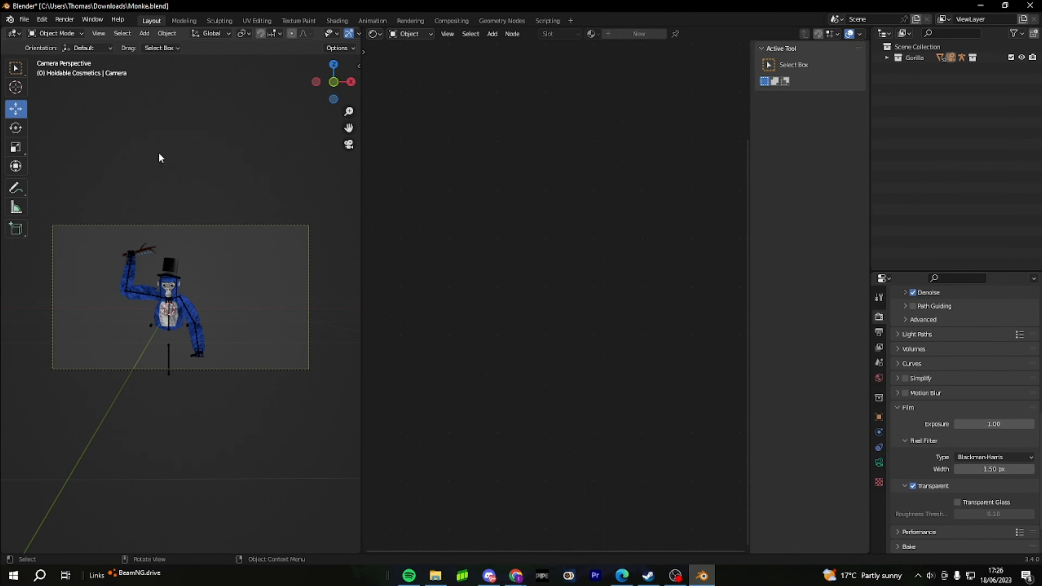
Select the monkey's rig, switch it to Pose Mode and slightly rotate the IK bone of the lowered hand
click(54, 32)
key(KP_0)
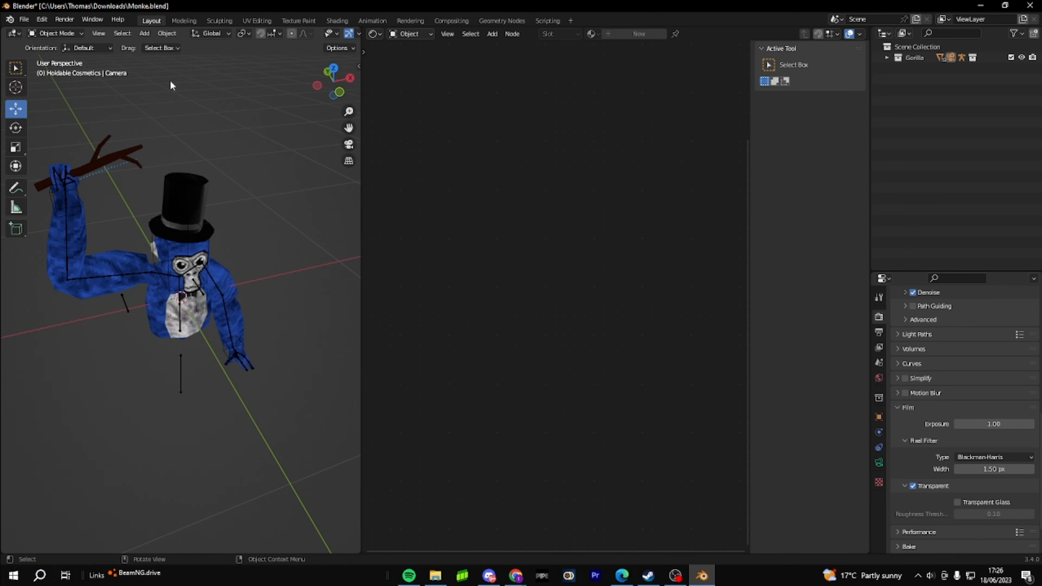
click(205, 282)
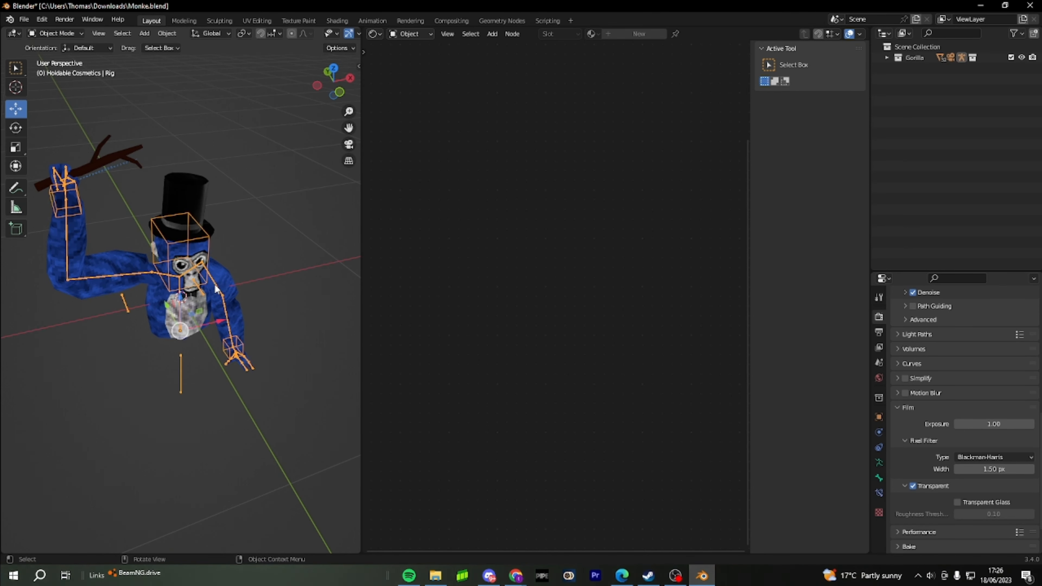
key(KP_0)
click(69, 33)
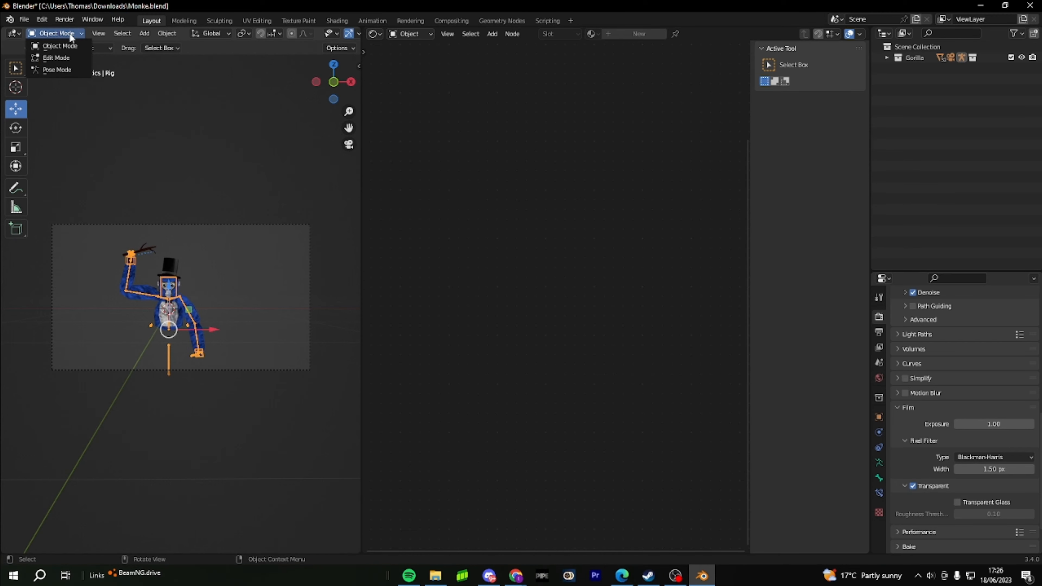
click(61, 70)
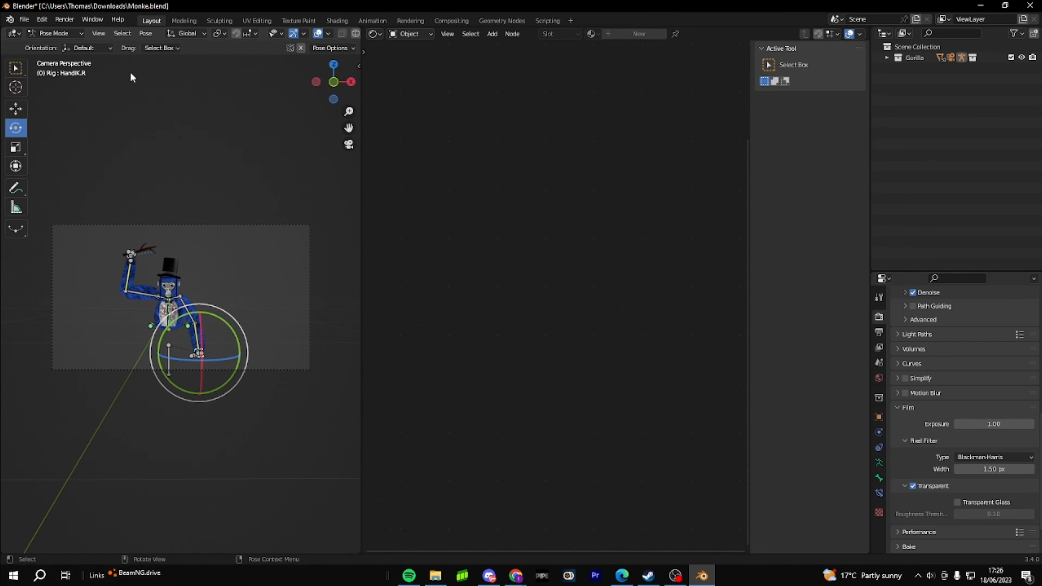
key(KP_0)
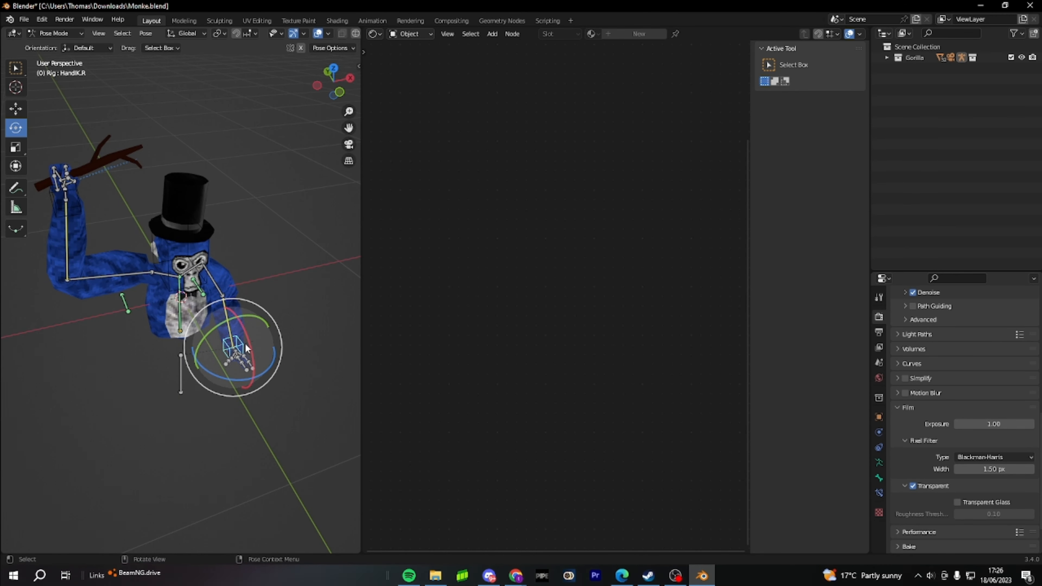
drag(242, 353, 247, 359)
scroll(236, 359, down, 3)
key(KP_0)
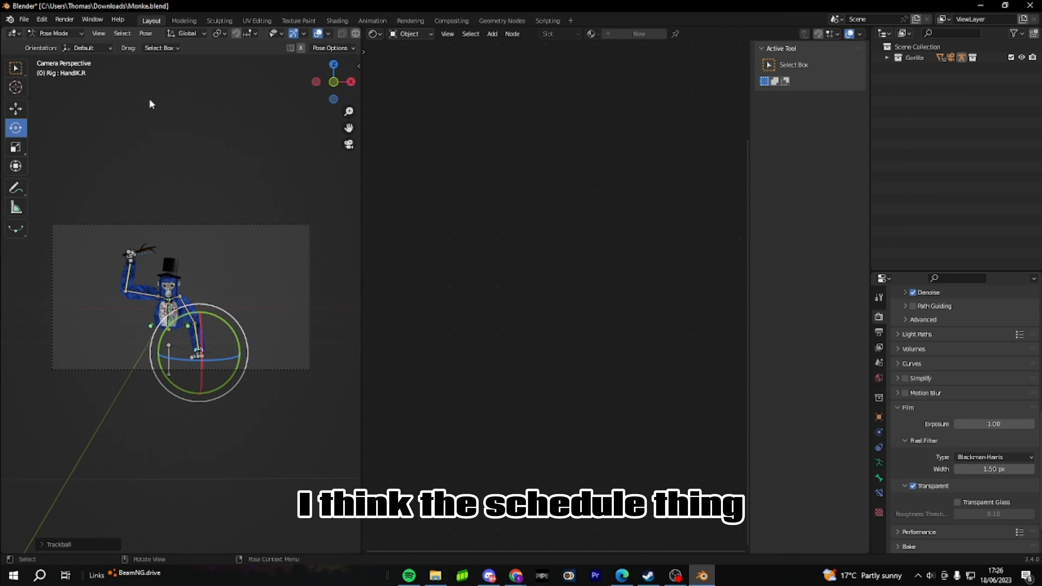
Render the final image and save it as a PNG in Downloads, named "bluegorilla with stick in air.png"
click(64, 20)
click(86, 29)
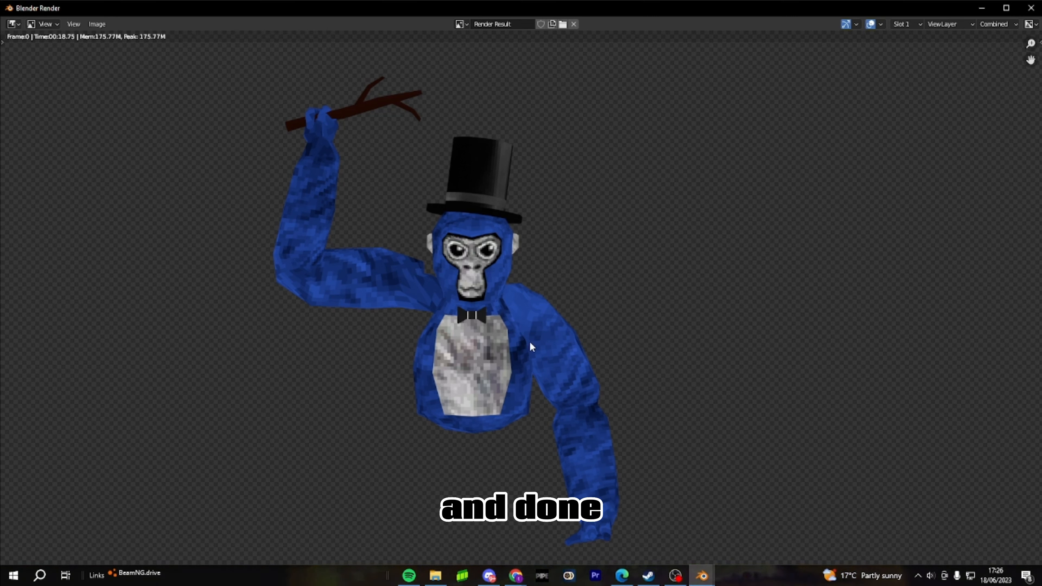
click(96, 24)
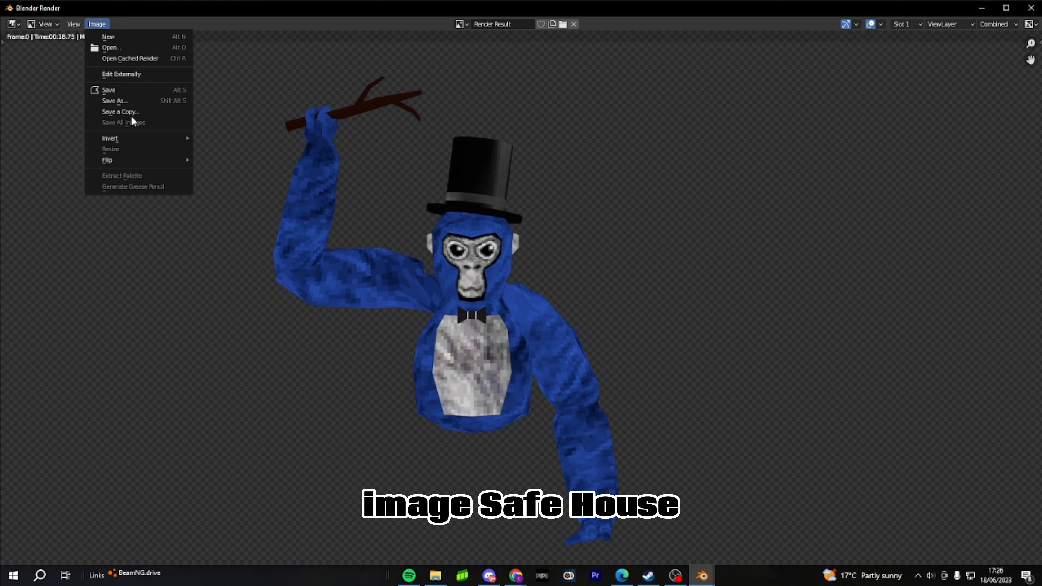
click(133, 101)
click(210, 551)
text(bluegorilla)
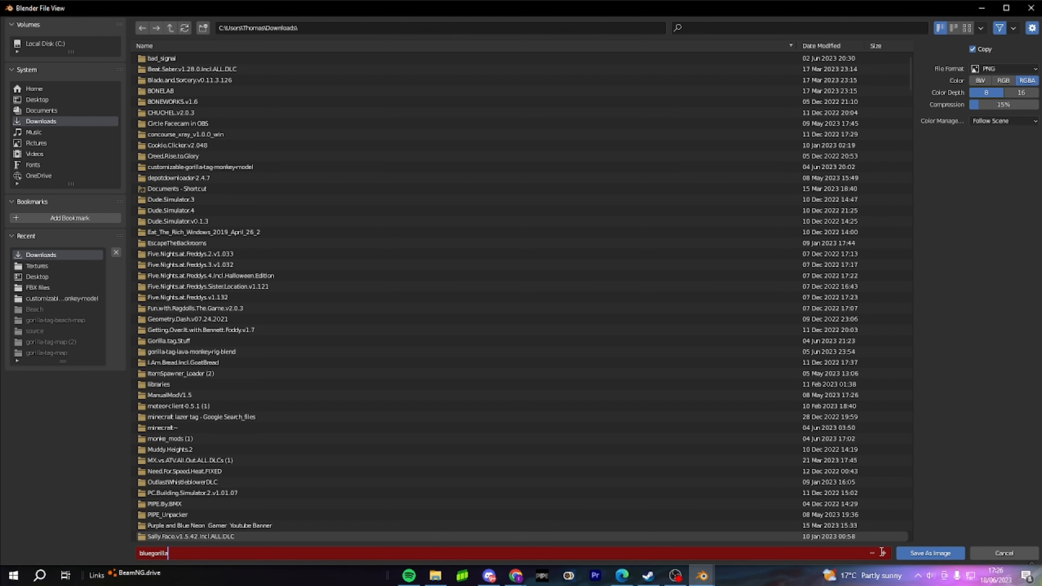
text(with stick in air.png)
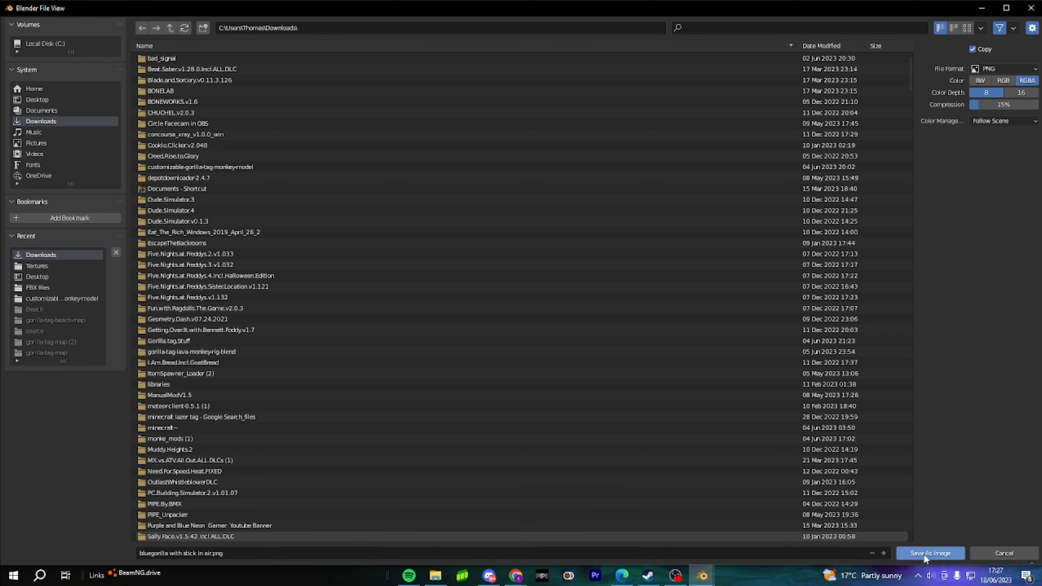
click(930, 553)
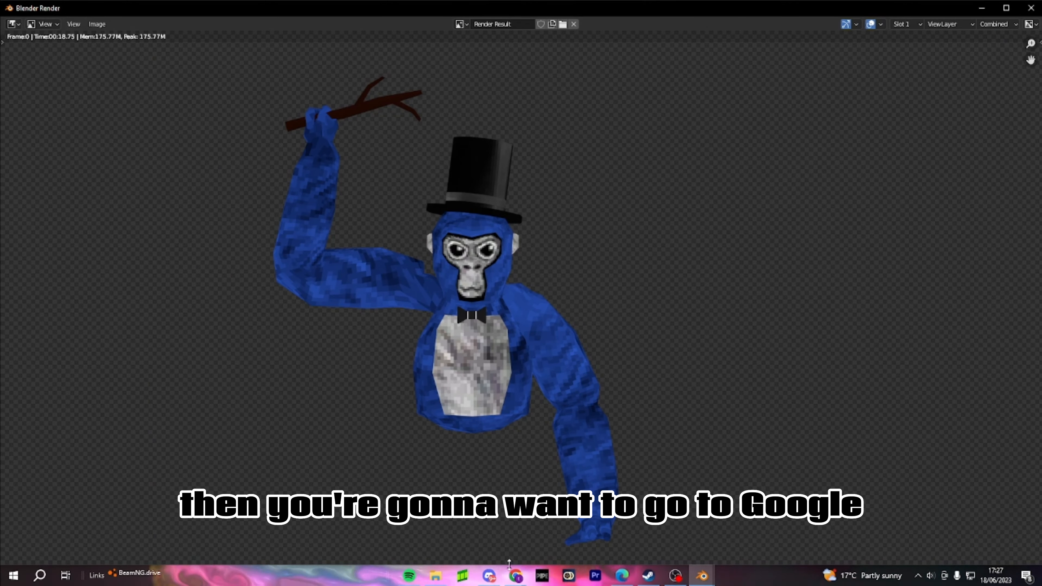
Switch to a maximized Chrome window and open the bookmarked Gorilla Tag Map model page on Sketchfab
click(516, 576)
click(573, 538)
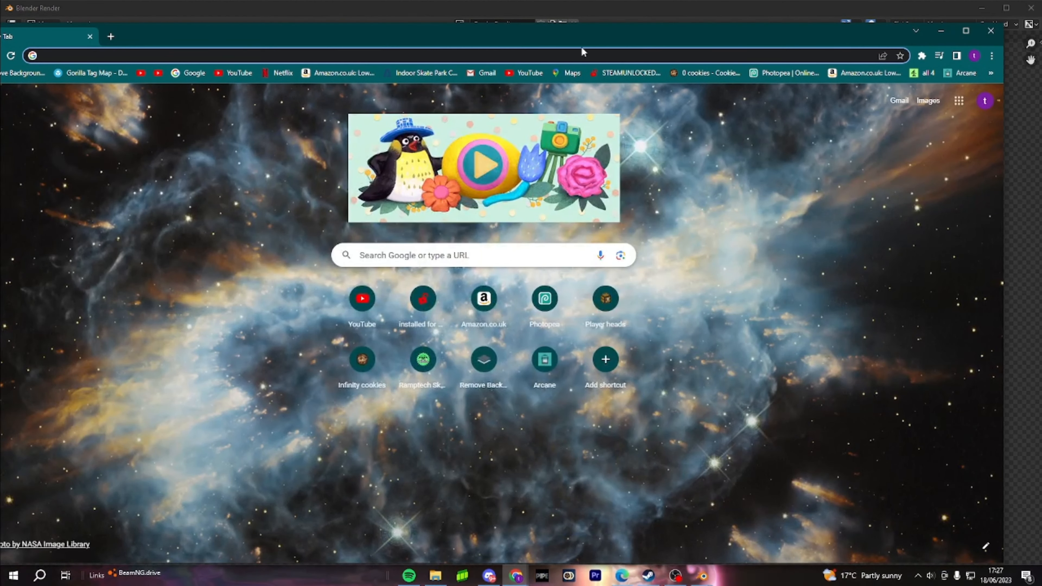
click(964, 31)
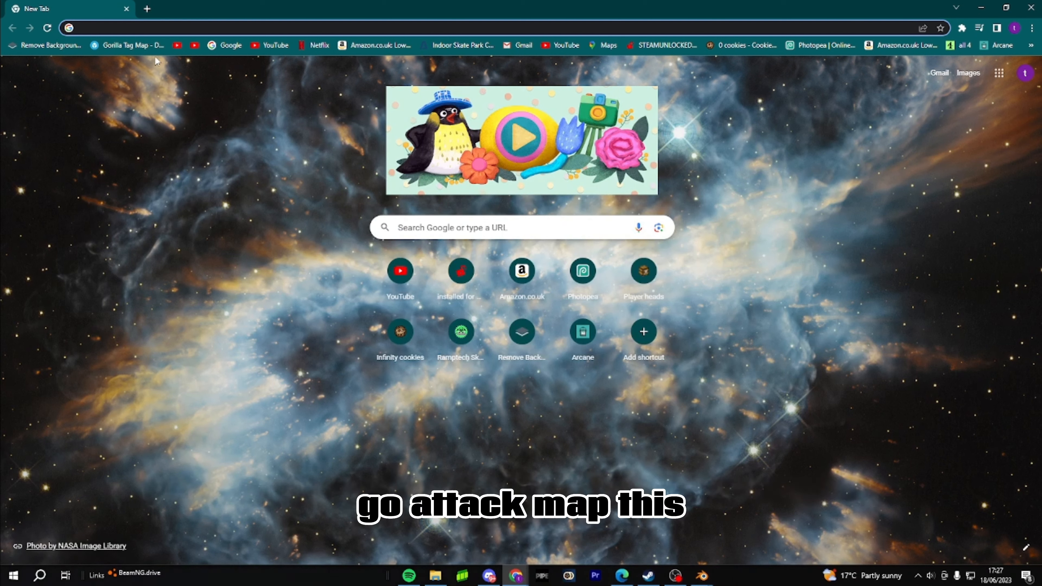
click(133, 46)
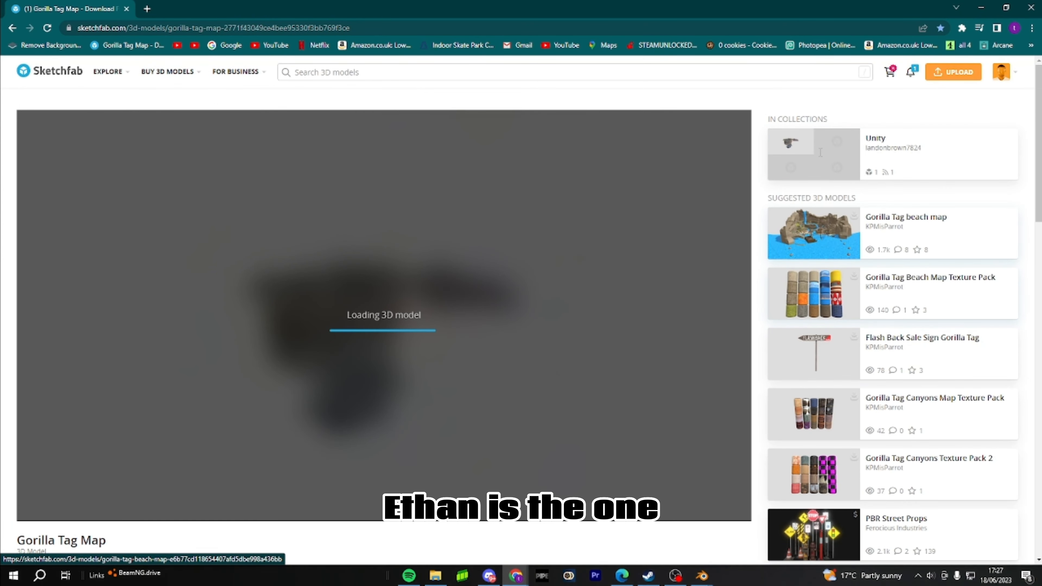
scroll(820, 153, down, 4)
scroll(786, 284, up, 2)
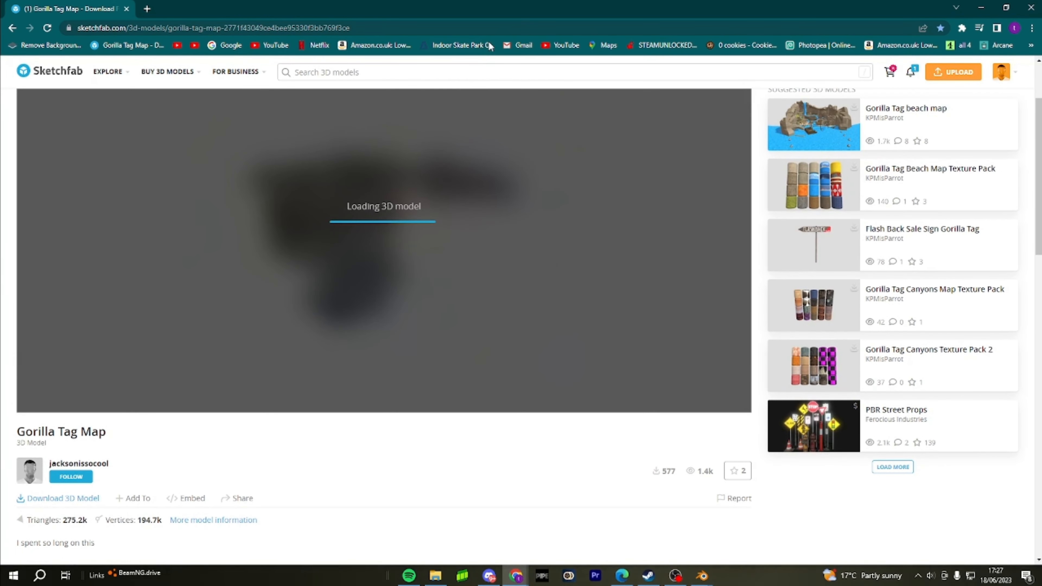
Search Sketchfab for "gorilla tag map" and open the model "The Real Gorilla Tag Map. (Not low polly!)"
click(496, 77)
text(gorilla tag map)
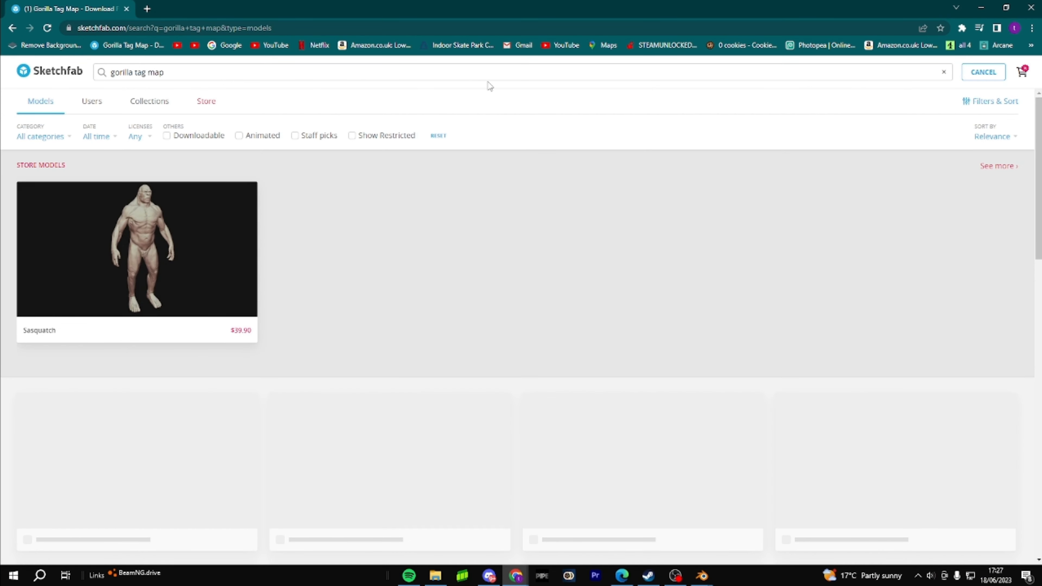
scroll(453, 249, down, 8)
scroll(453, 249, up, 4)
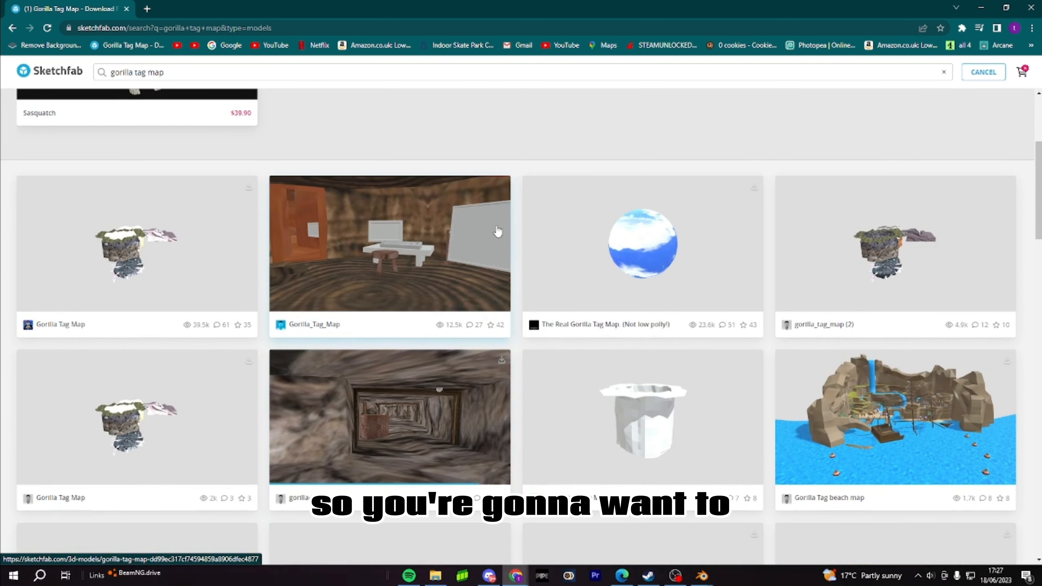
click(630, 247)
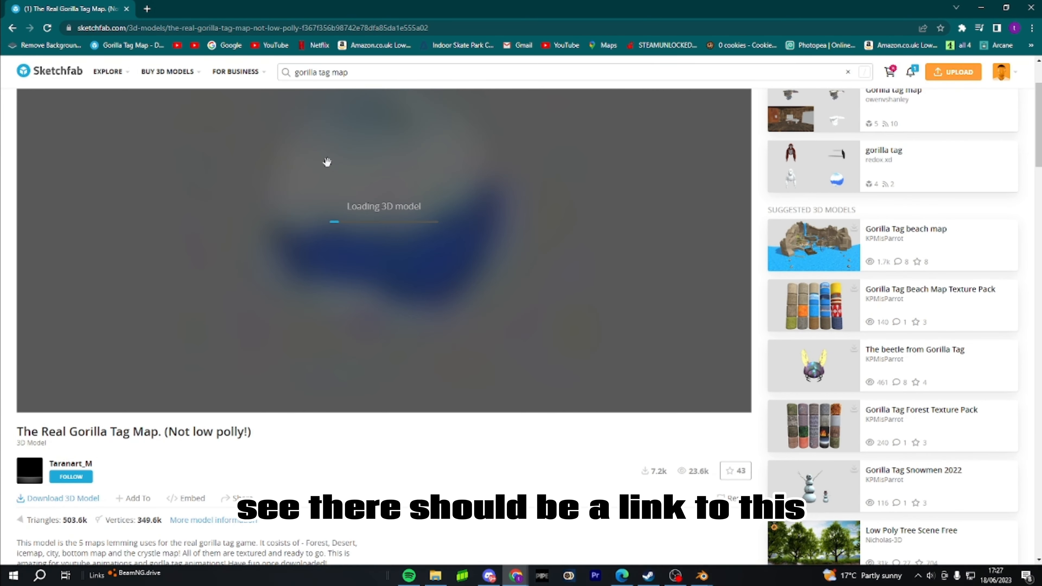
Bookmark The Real Gorilla Tag Map page and delete the old Gorilla Tag Map bookmark
key(ctrl+d)
click(874, 128)
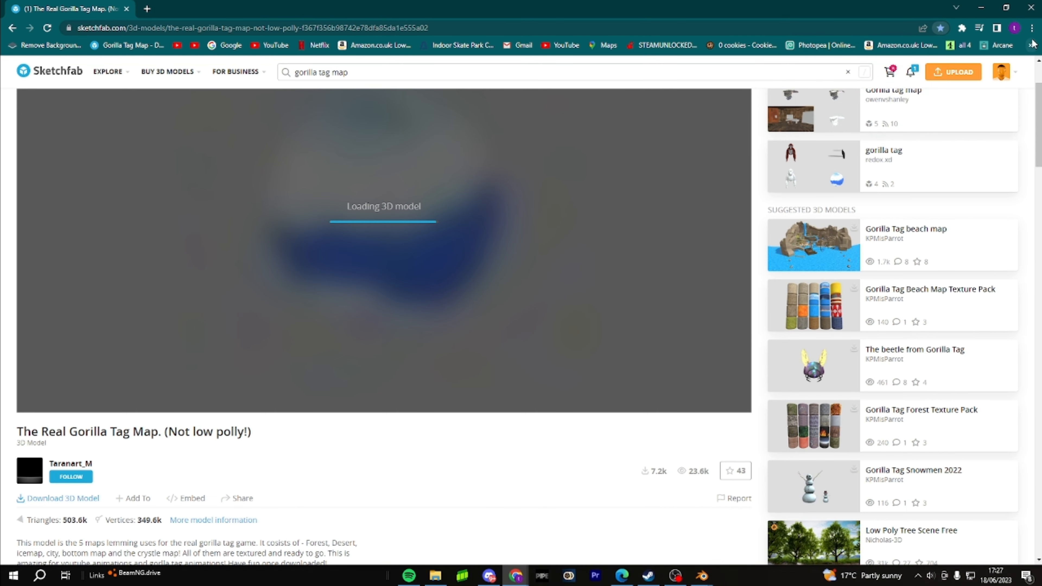
click(1030, 45)
click(128, 45)
right_click(123, 48)
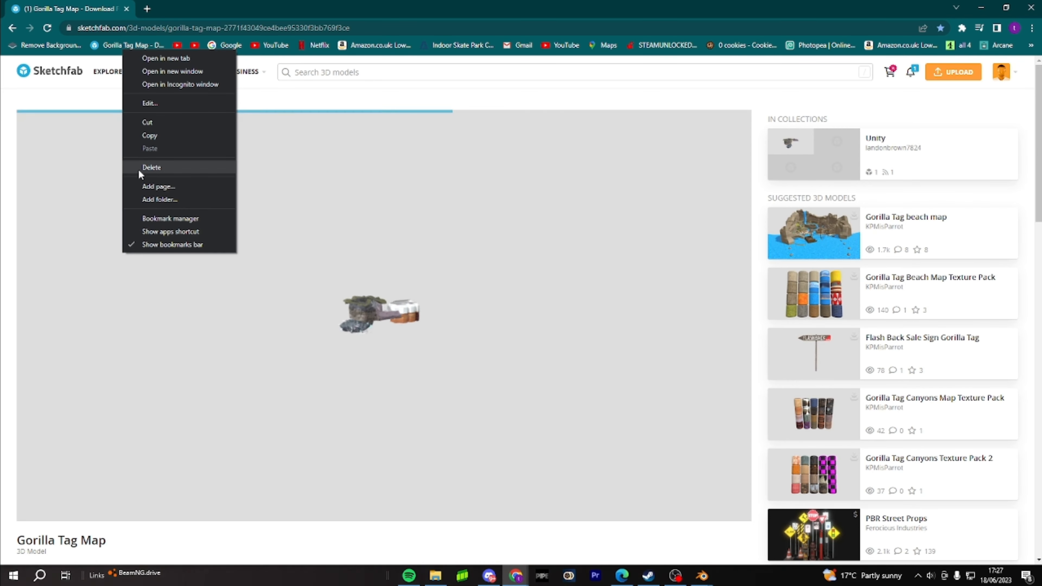
click(140, 168)
Move The Real Gorilla Tag Map bookmark out of the overflow list between the two YouTube bookmarks and open it
click(1031, 45)
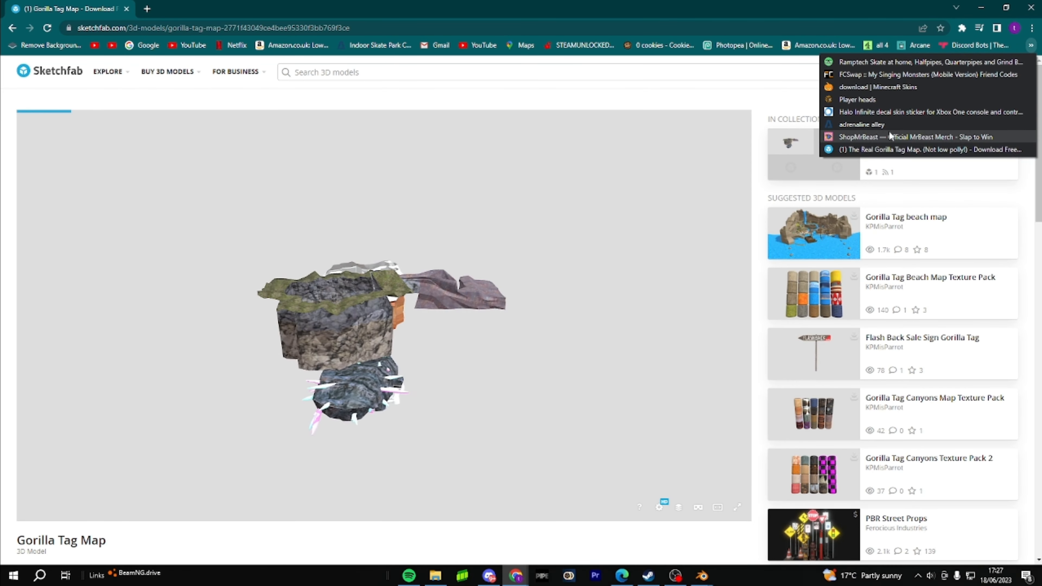
drag(896, 151, 103, 46)
click(148, 44)
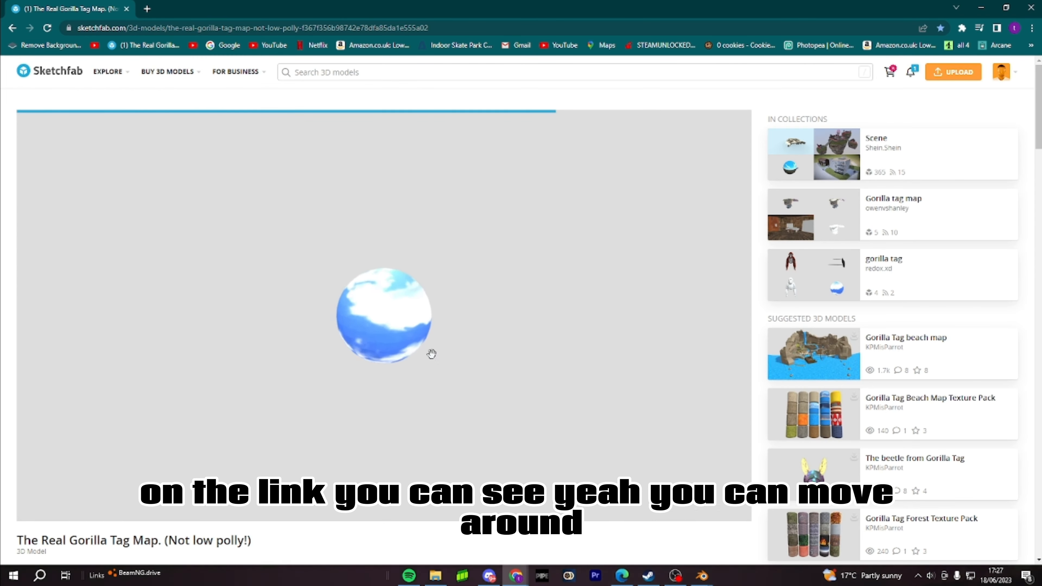
Explore the 3D map from inside the sky sphere, moving in to the roofed wooden shelter in the forest
scroll(395, 314, up, 8)
mouse_move(449, 335)
mouse_down()
mouse_move(508, 411)
mouse_move(690, 281)
mouse_move(640, 303)
mouse_move(344, 279)
mouse_move(365, 216)
mouse_move(465, 358)
mouse_up()
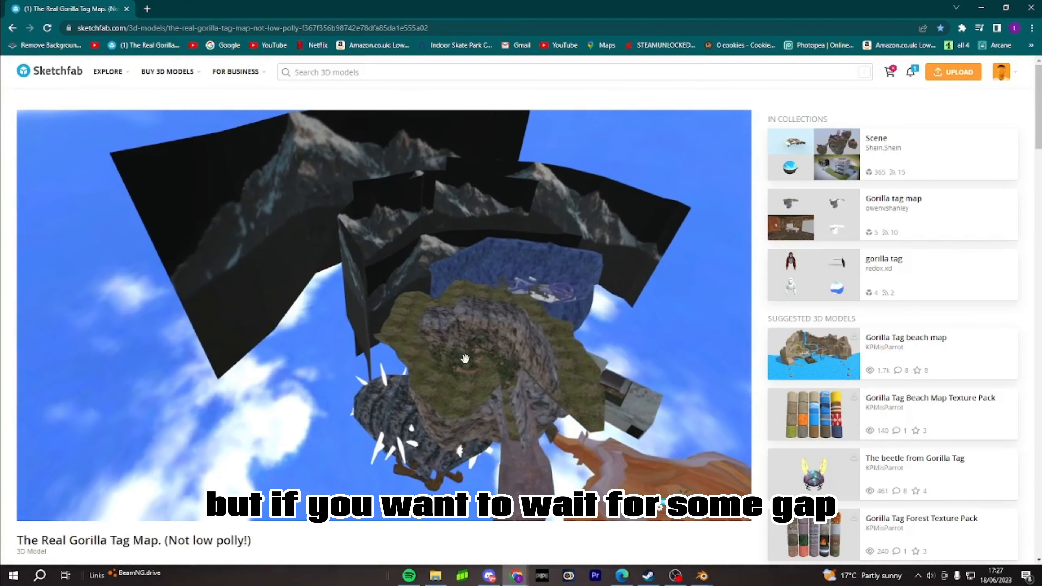
scroll(465, 358, up, 10)
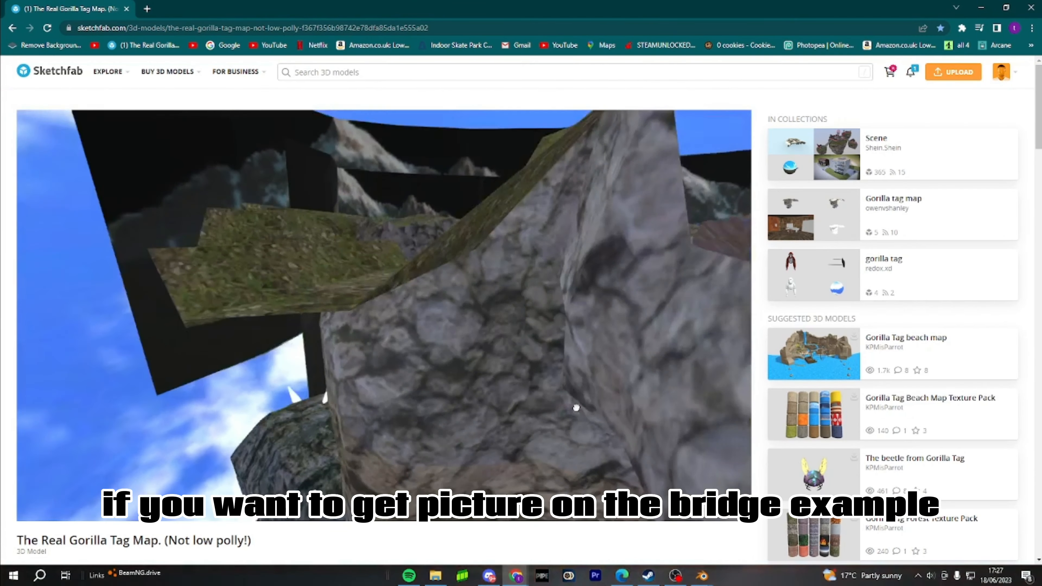
scroll(576, 408, up, 3)
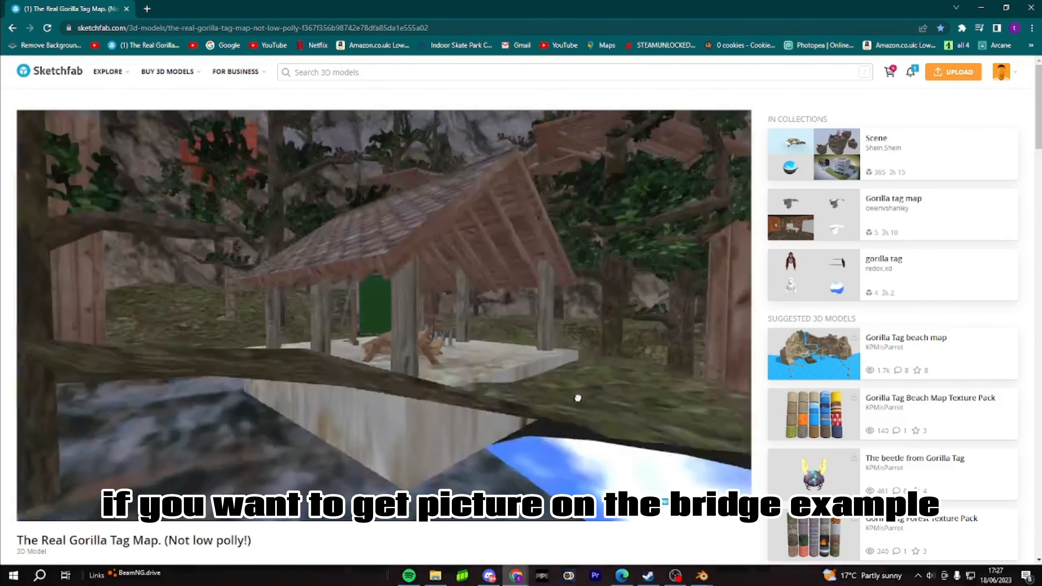
drag(577, 397, 581, 404)
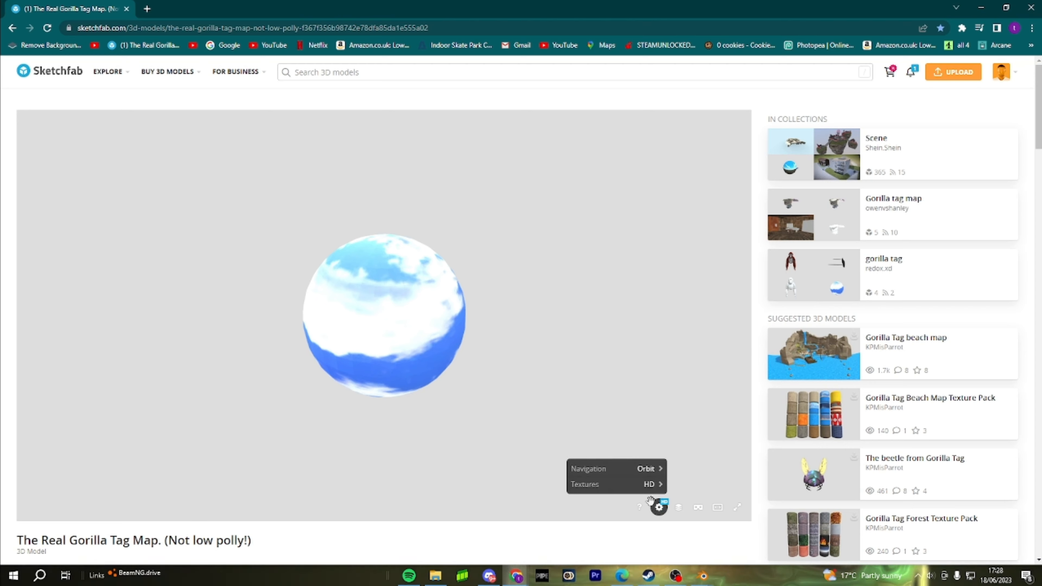
Switch the map viewer to first-person navigation and fly into the sky sphere, raising the walking speed to 11
click(630, 471)
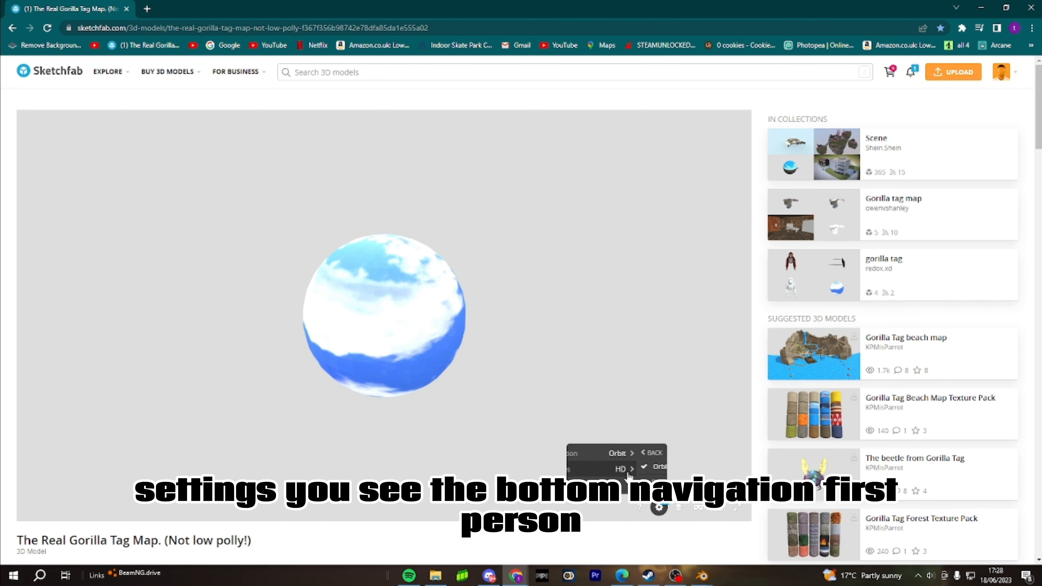
click(598, 481)
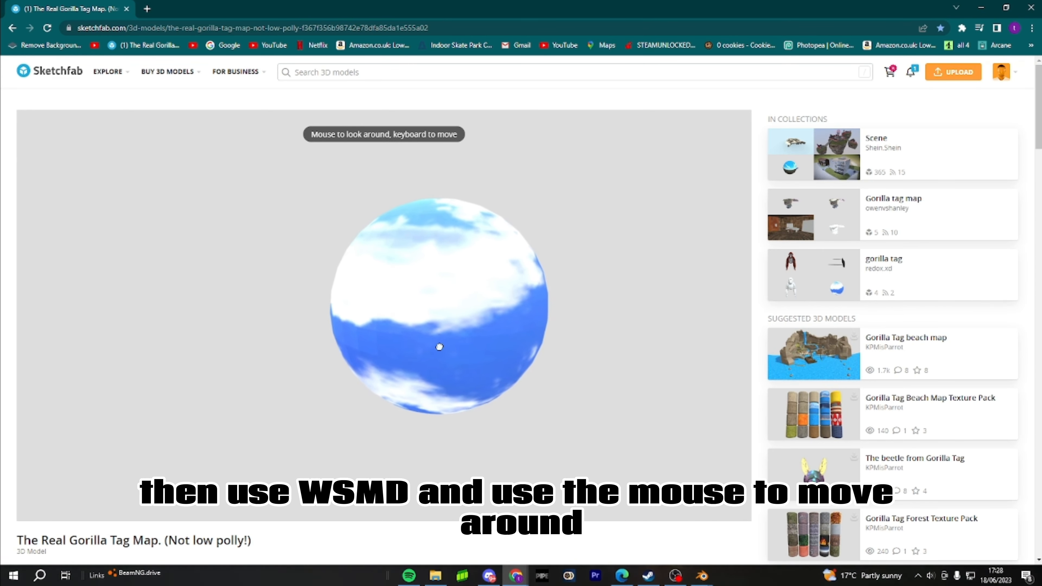
key(w)
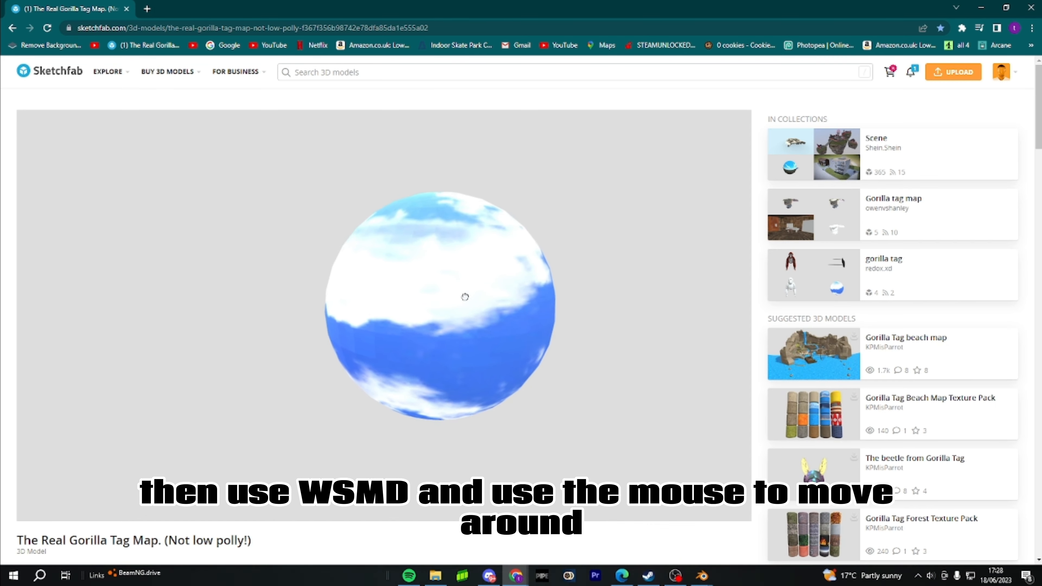
key(w)
scroll(556, 374, up, 3)
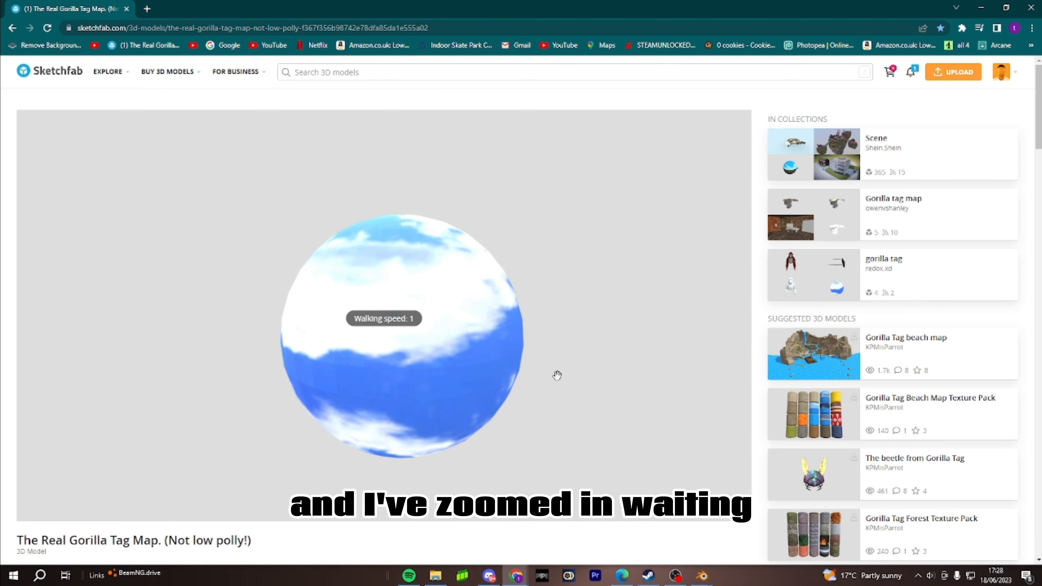
scroll(507, 330, up, 2)
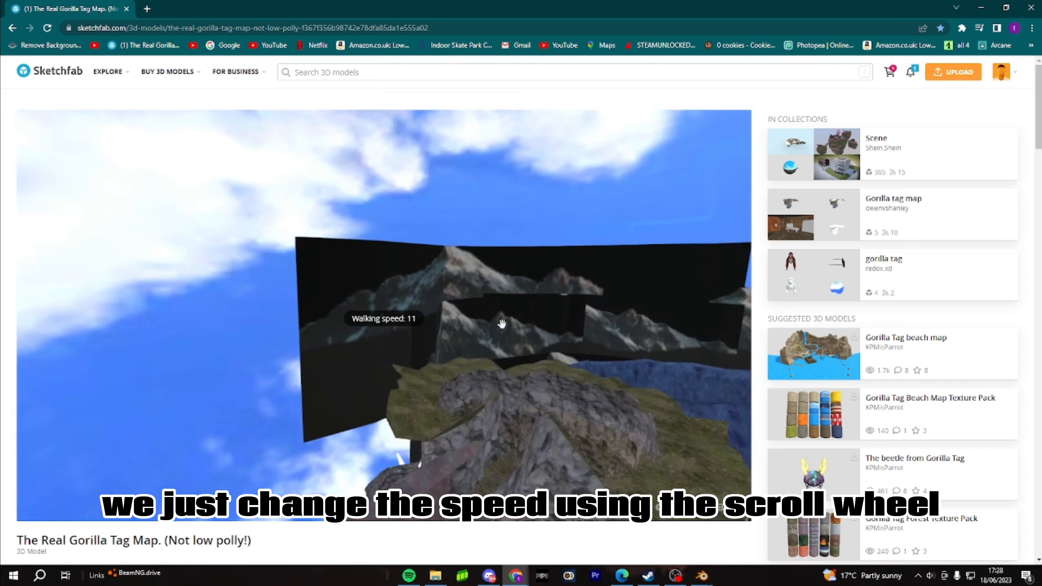
Reduce the walking speed and move through the forest until the wooden tree platform is framed facing the rock wall
scroll(512, 331, down, 1)
drag(512, 331, 433, 340)
key(w)
scroll(564, 376, down, 2)
scroll(546, 406, down, 2)
key(w)
key(w)
key(w)
key(w)
key(w)
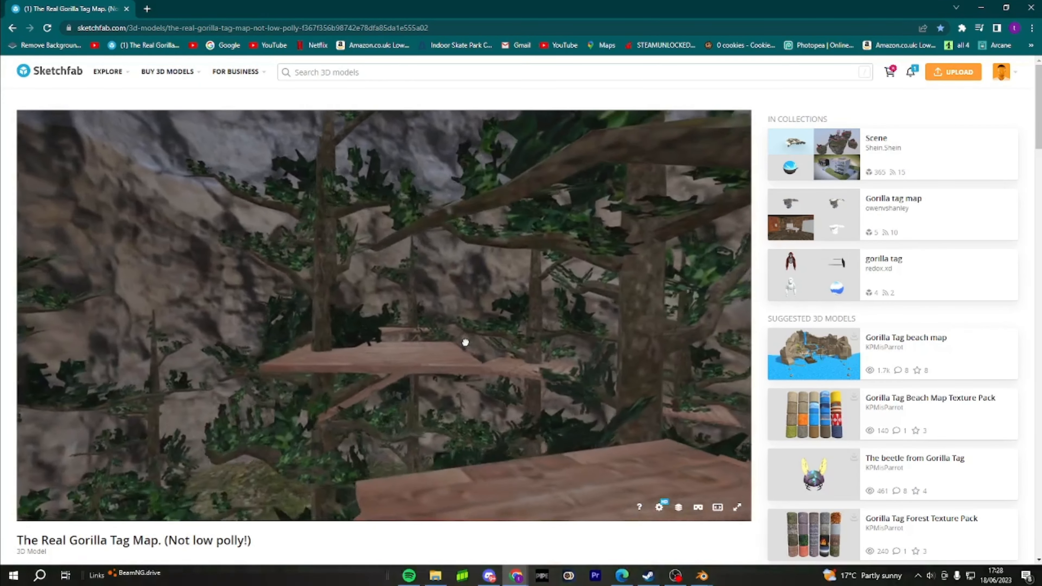
key(w)
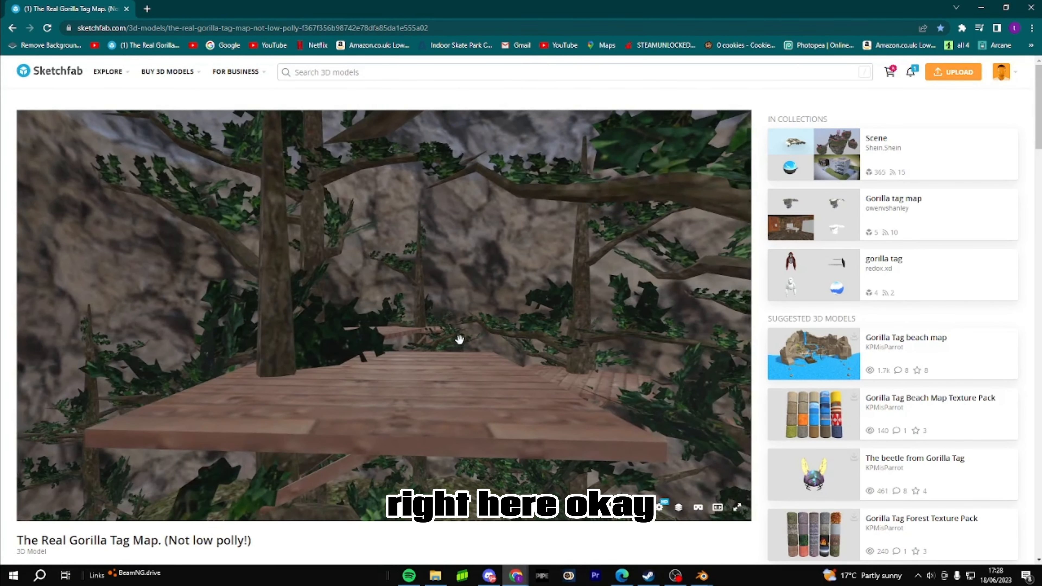
Search Windows for "sni" and open the Snip & Sketch app
click(14, 575)
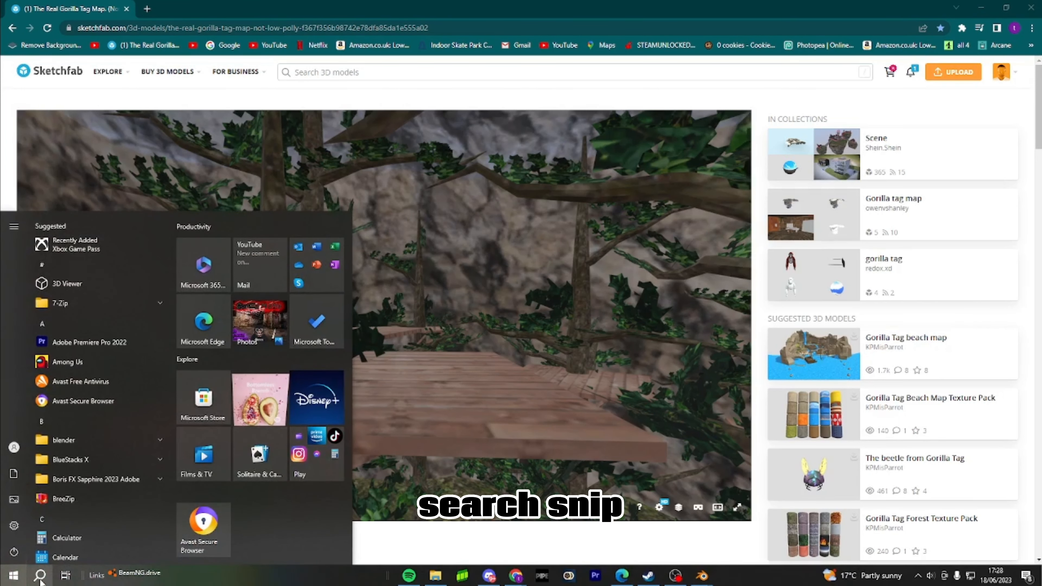
click(39, 576)
text(sni)
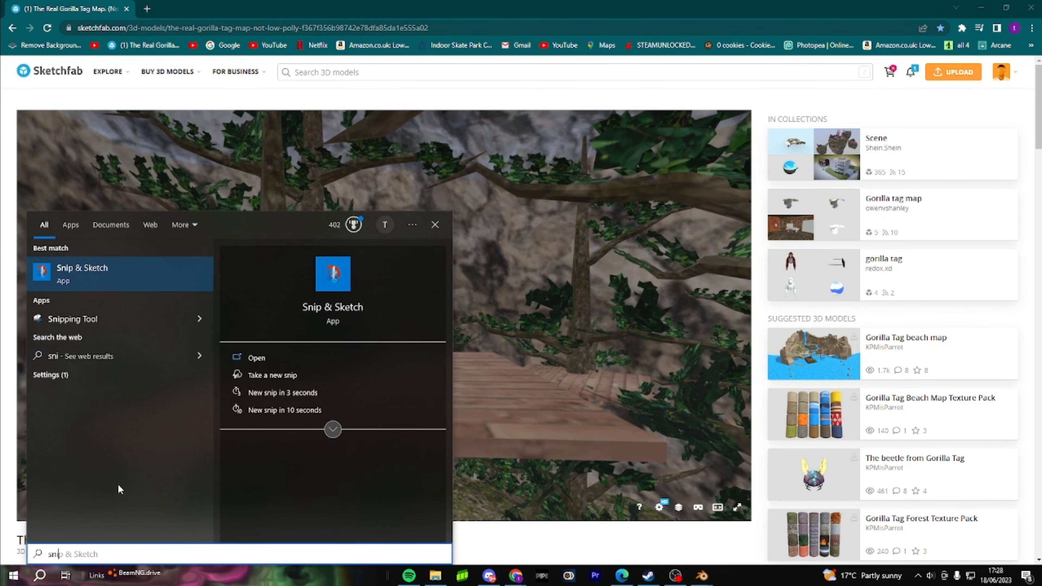
click(309, 354)
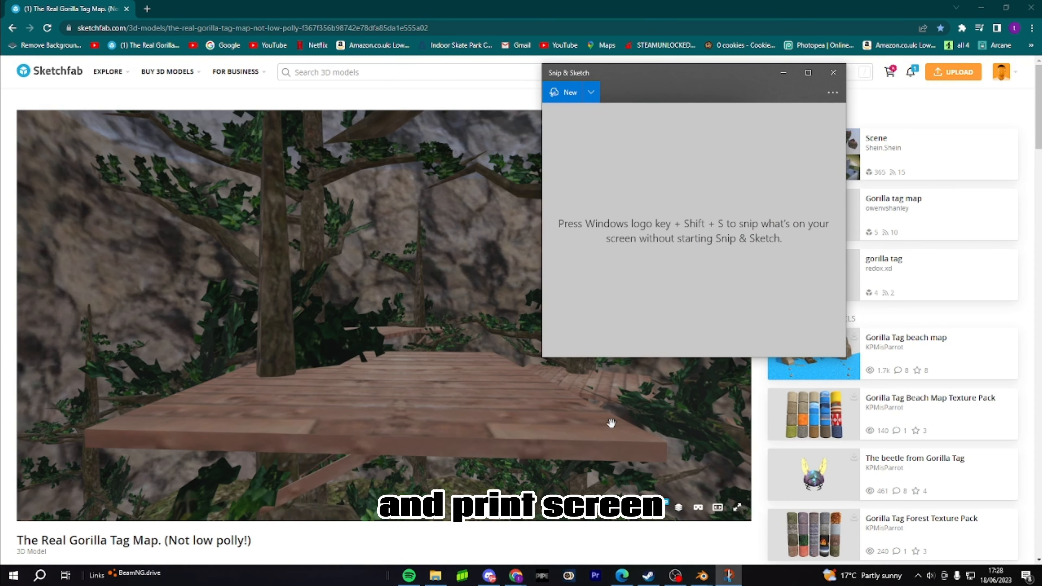
Show the map viewer full screen and capture a new snip of the whole screen with Snip & Sketch
click(736, 513)
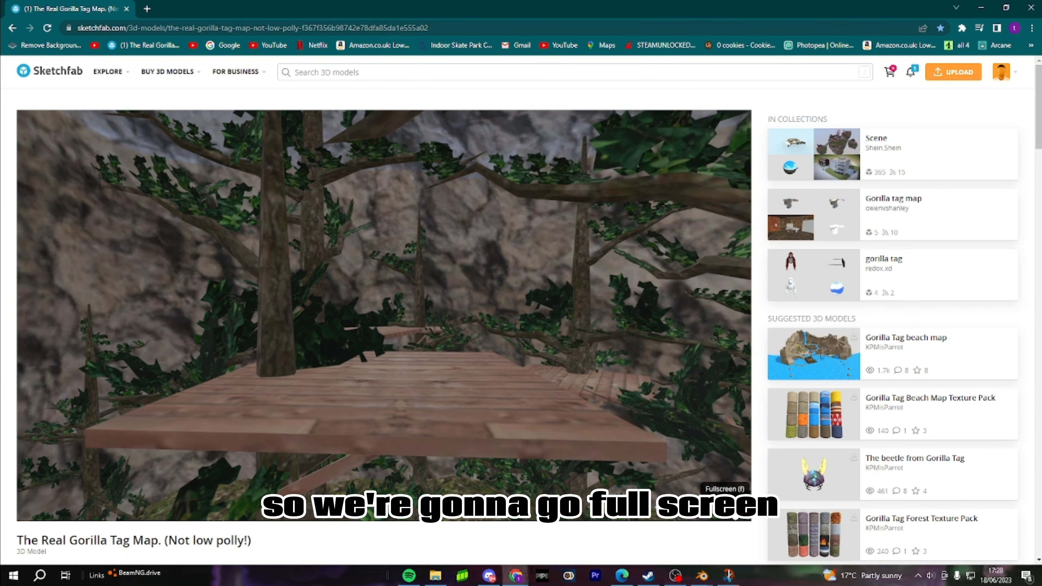
key(alt+Tab)
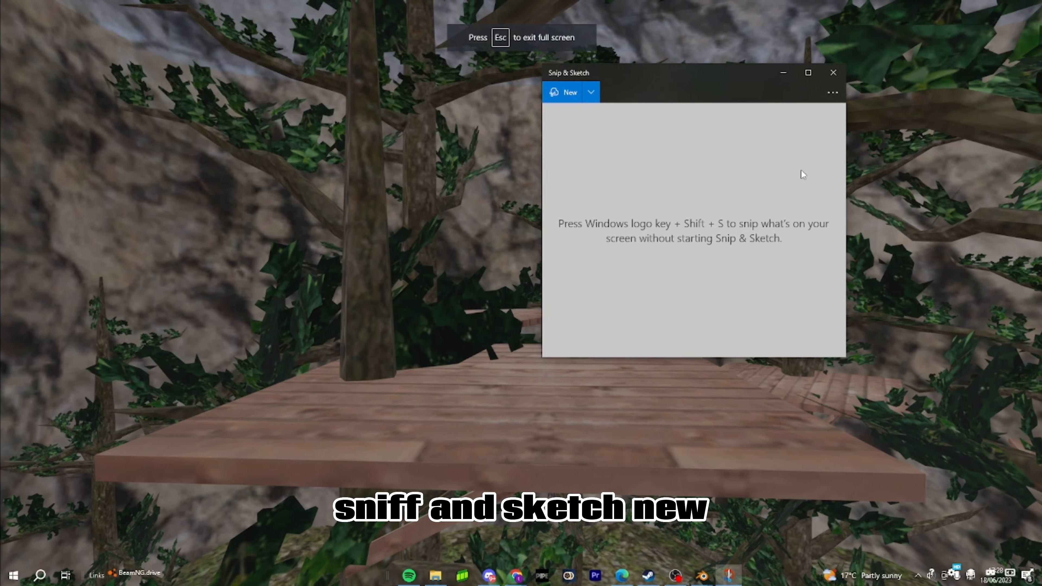
click(566, 93)
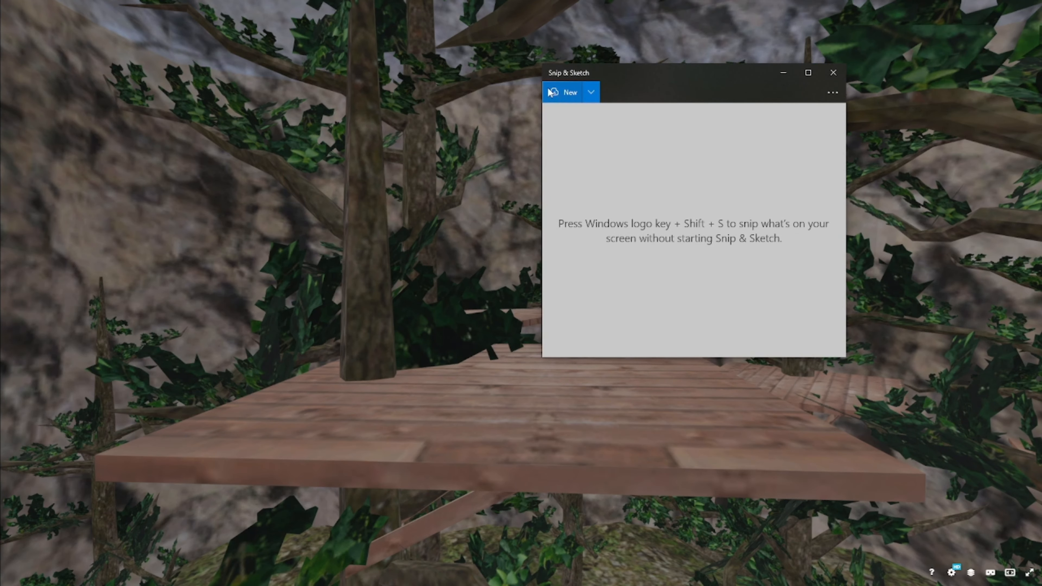
click(575, 102)
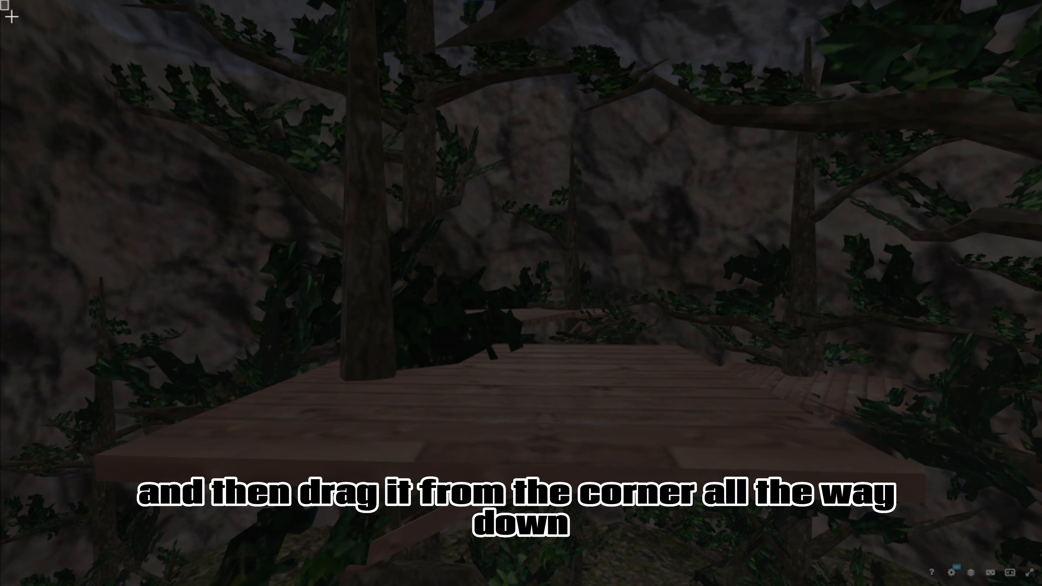
mouse_move(1, 2)
mouse_down()
mouse_move(982, 566)
mouse_move(1040, 585)
mouse_up()
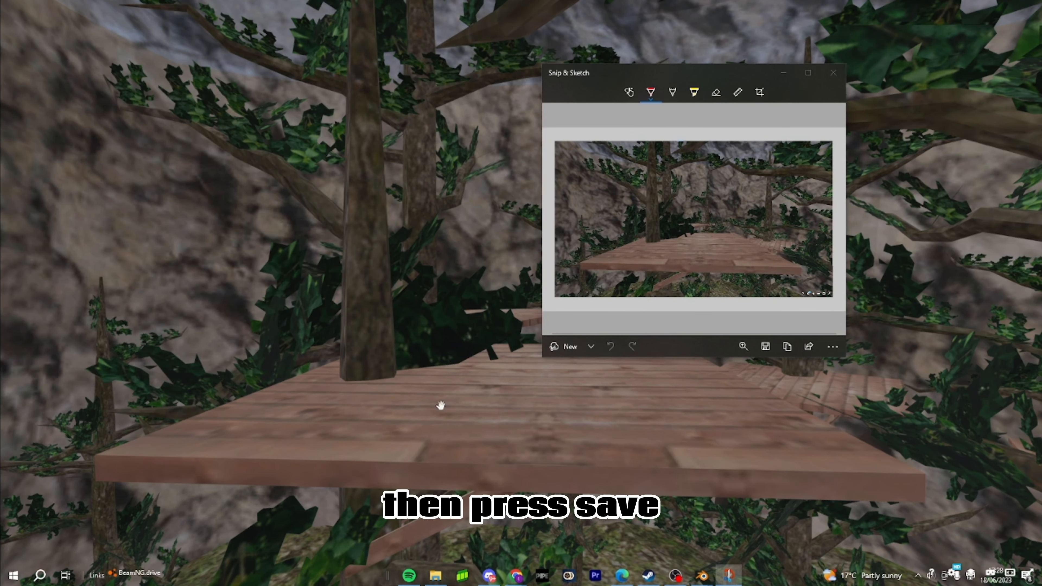
Save the snip in Pictures as a PNG named "platform gtag bg" and return to the normal Sketchfab page view
key(ctrl+s)
key(BackSpace)
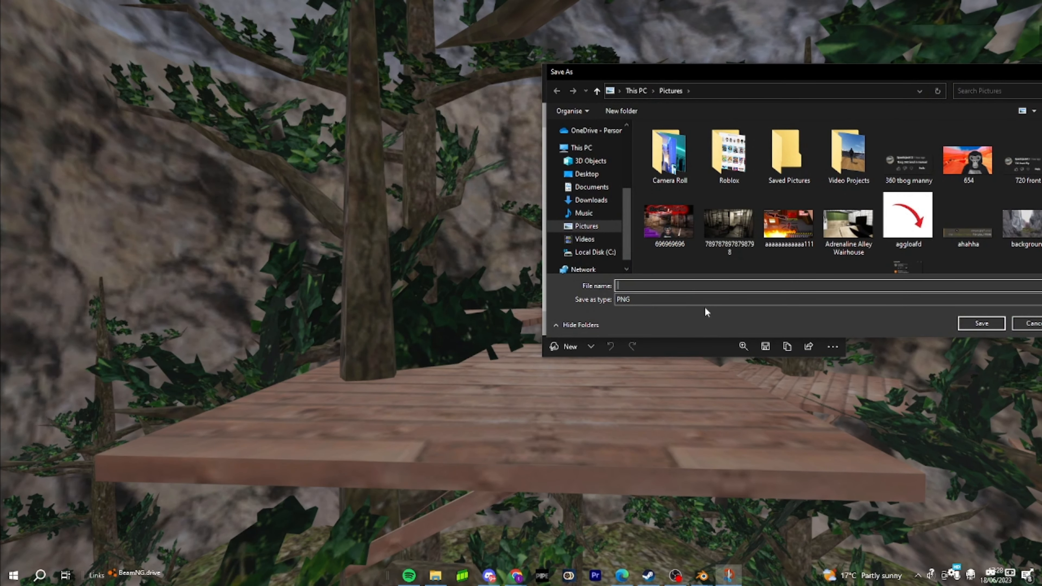
text(platform gtag bg)
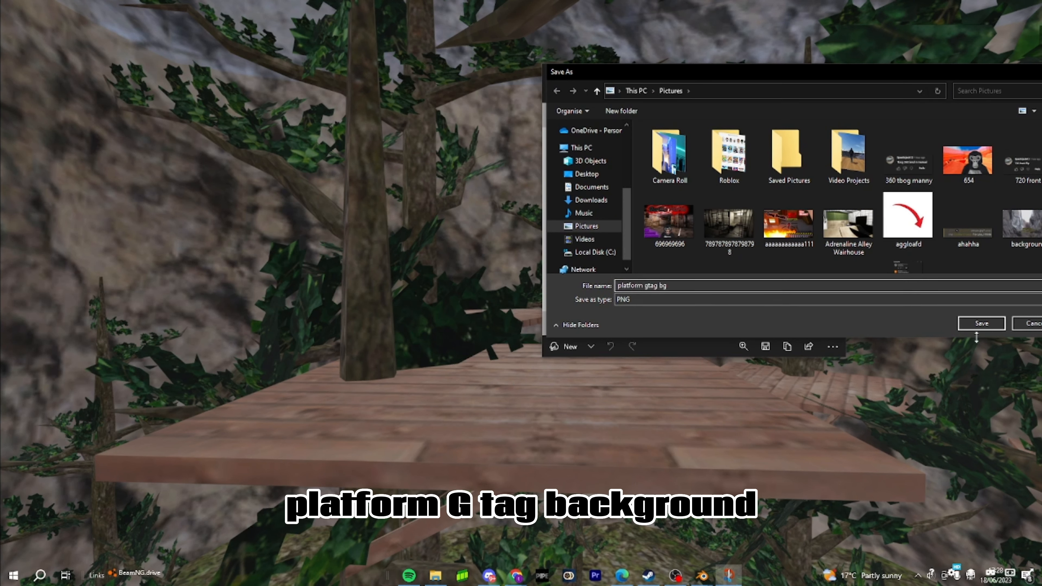
click(981, 324)
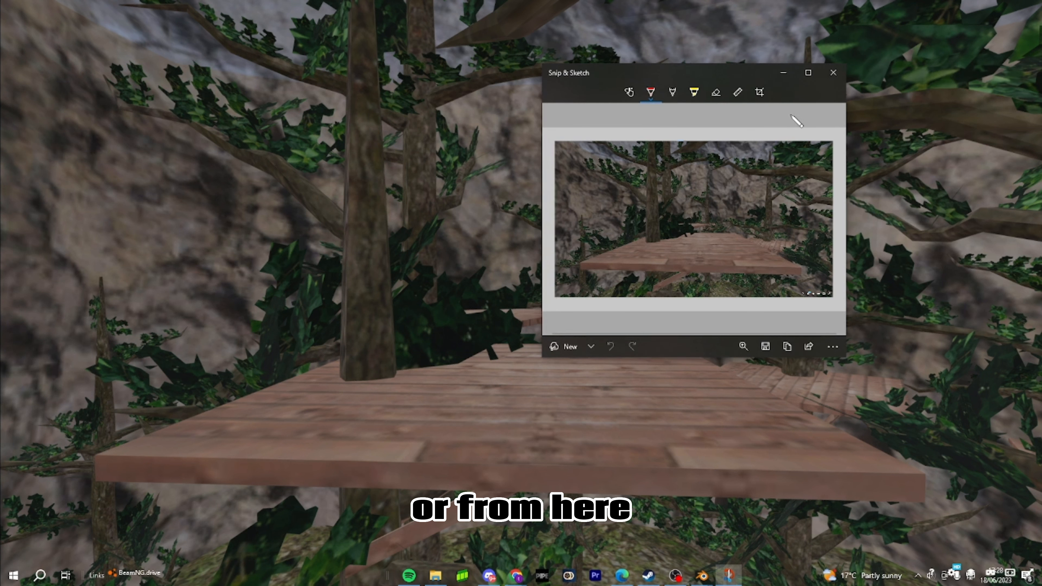
click(781, 74)
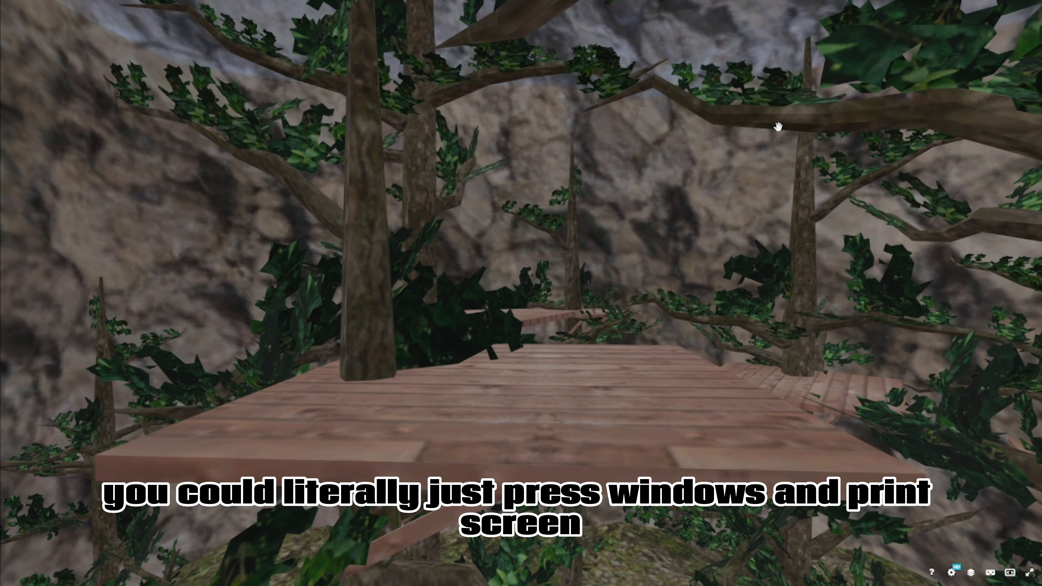
key(Escape)
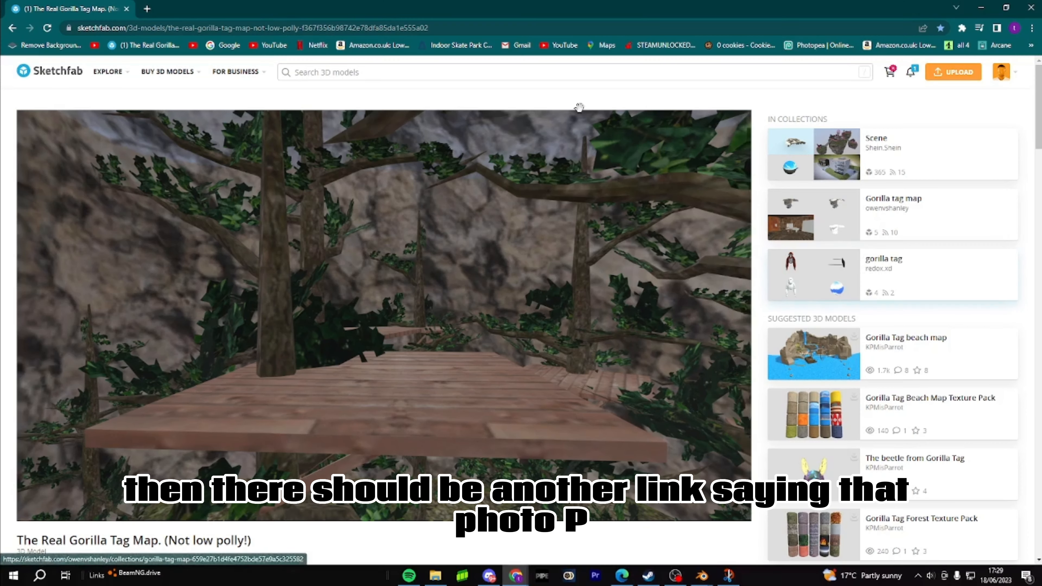
Switch to Photopea in a new browser tab in place of the Sketchfab page and agree to its privacy choices
click(147, 9)
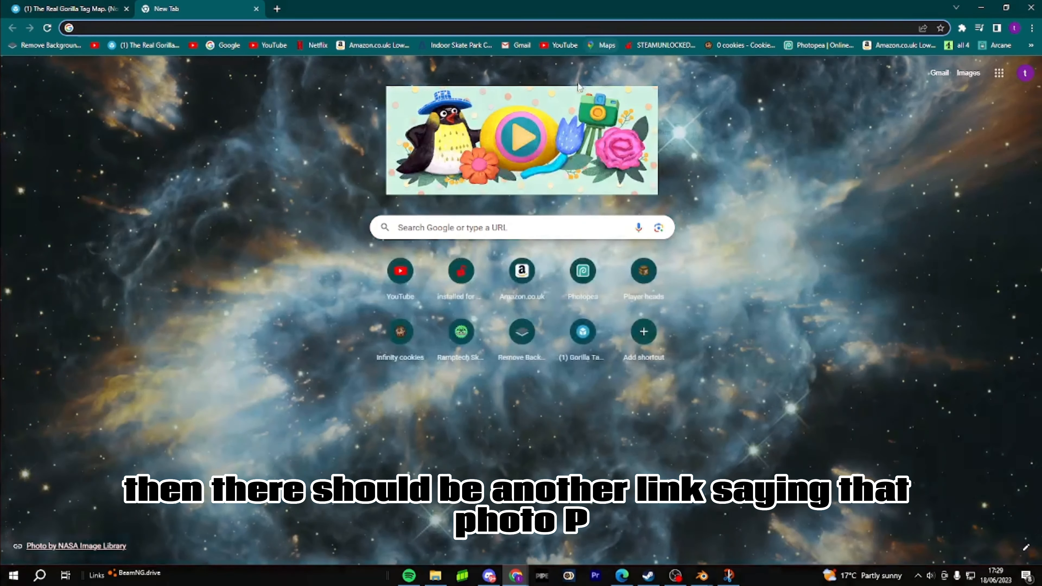
click(820, 45)
click(72, 9)
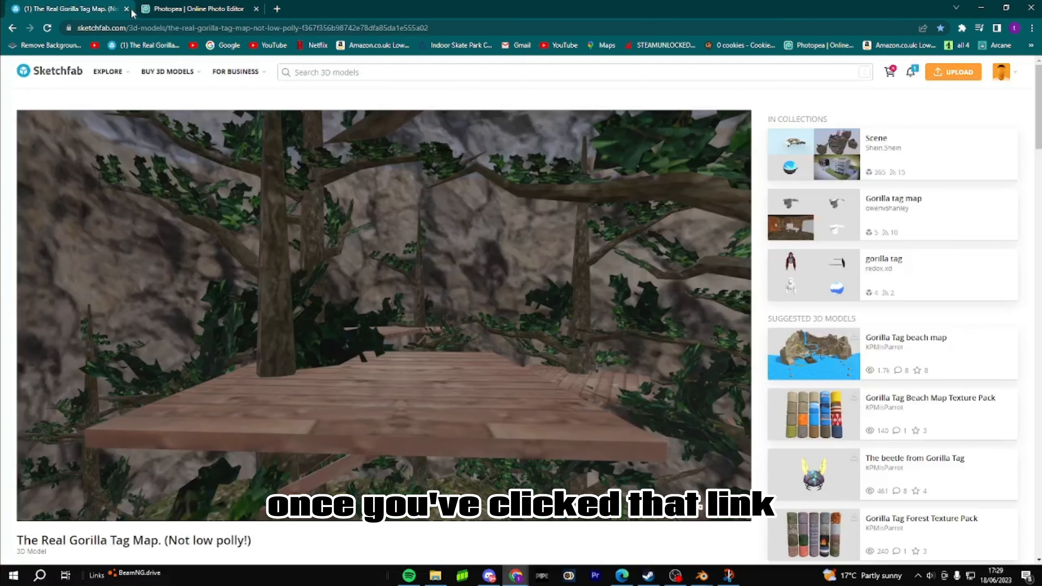
click(127, 9)
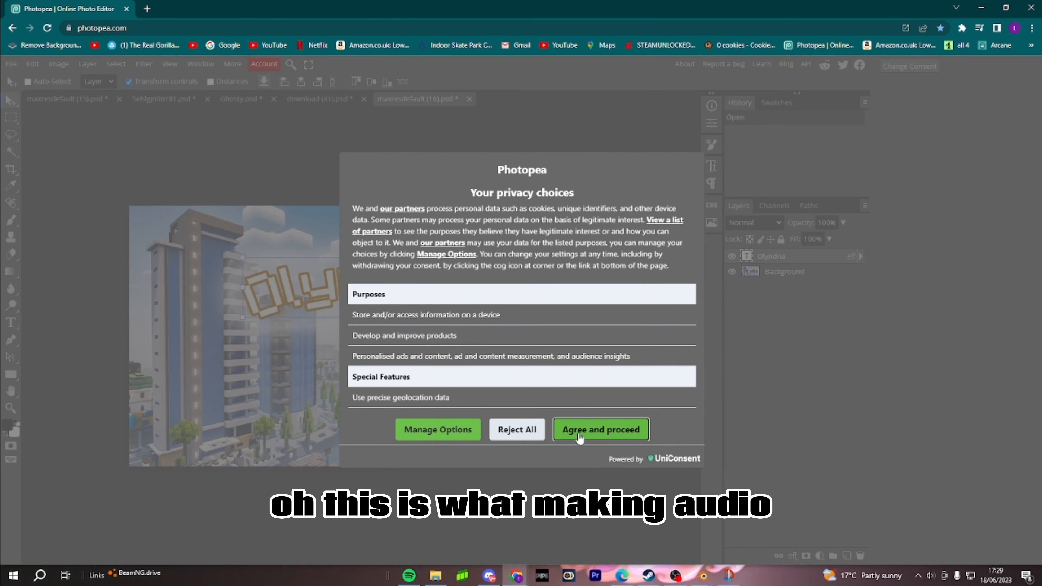
click(600, 429)
Close all the old documents open in Photopea, discarding their unsaved work
click(11, 64)
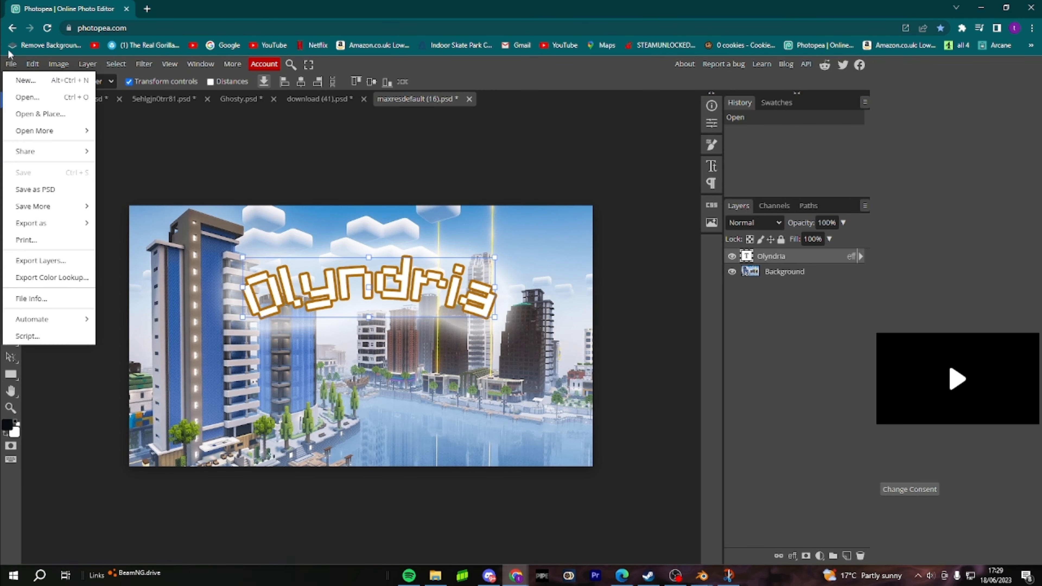
click(364, 101)
click(587, 103)
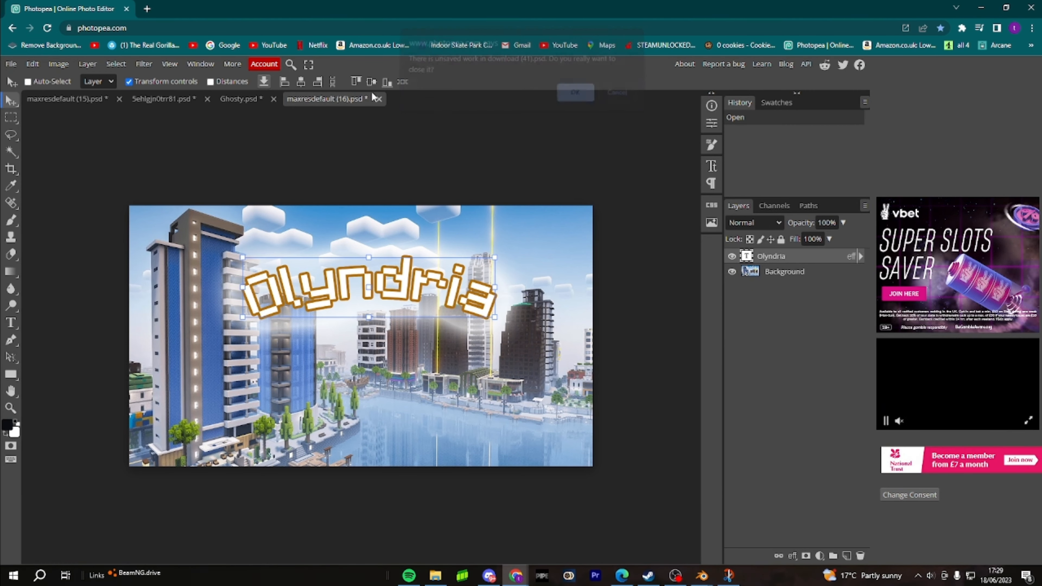
click(379, 100)
click(575, 100)
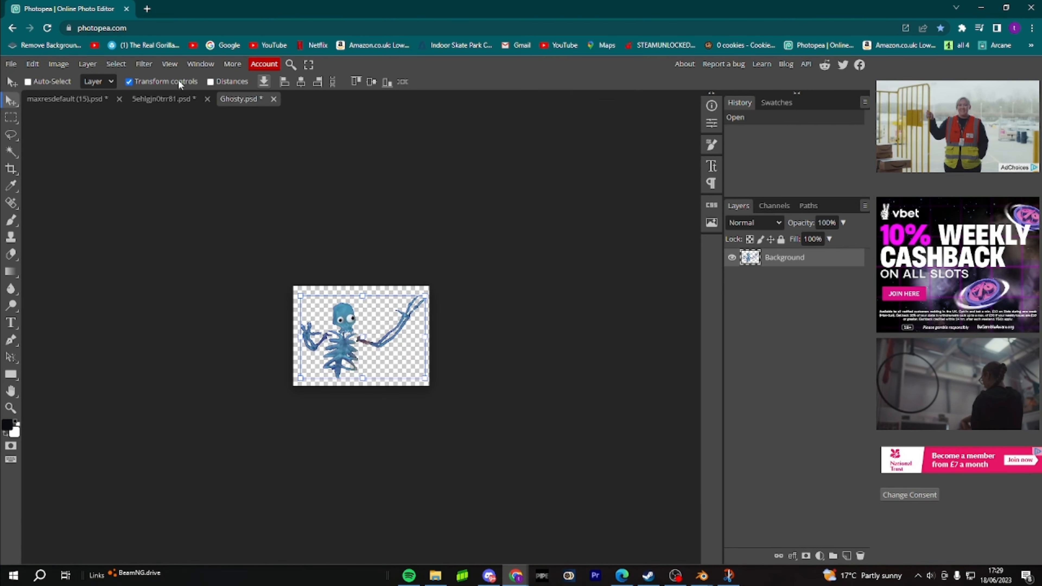
click(119, 100)
key(Return)
click(168, 99)
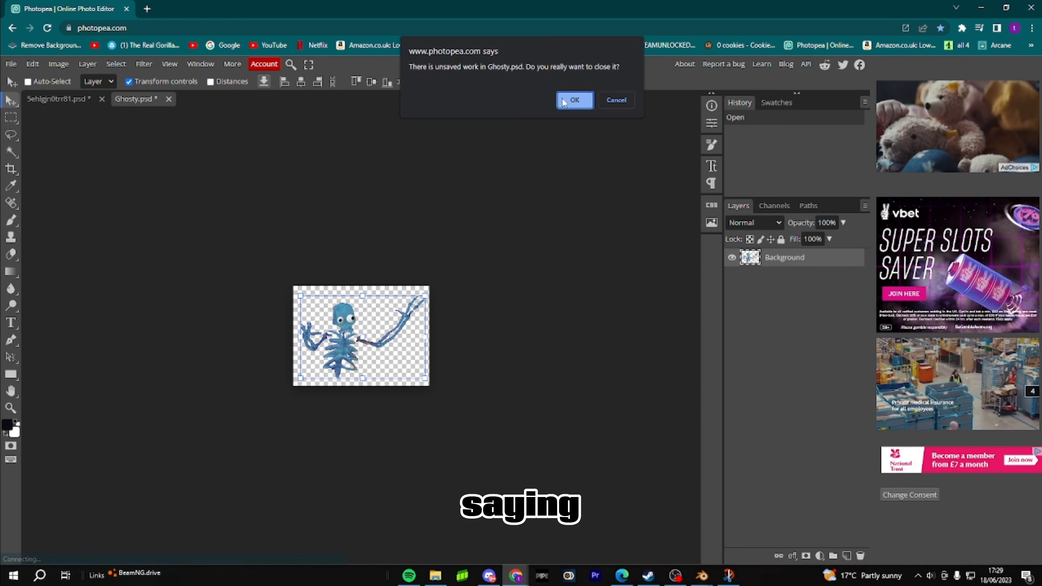
click(584, 102)
click(102, 99)
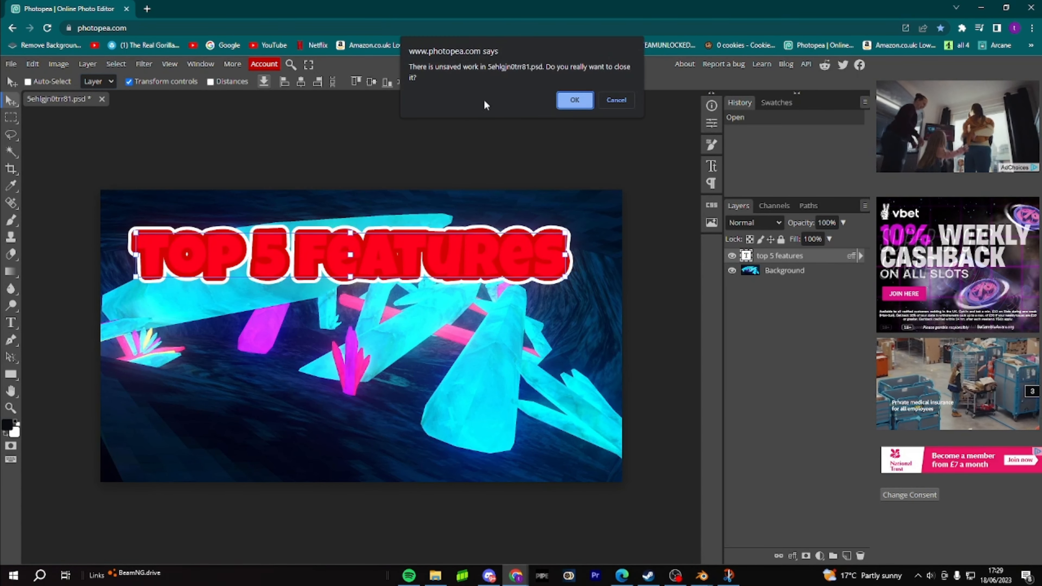
click(572, 102)
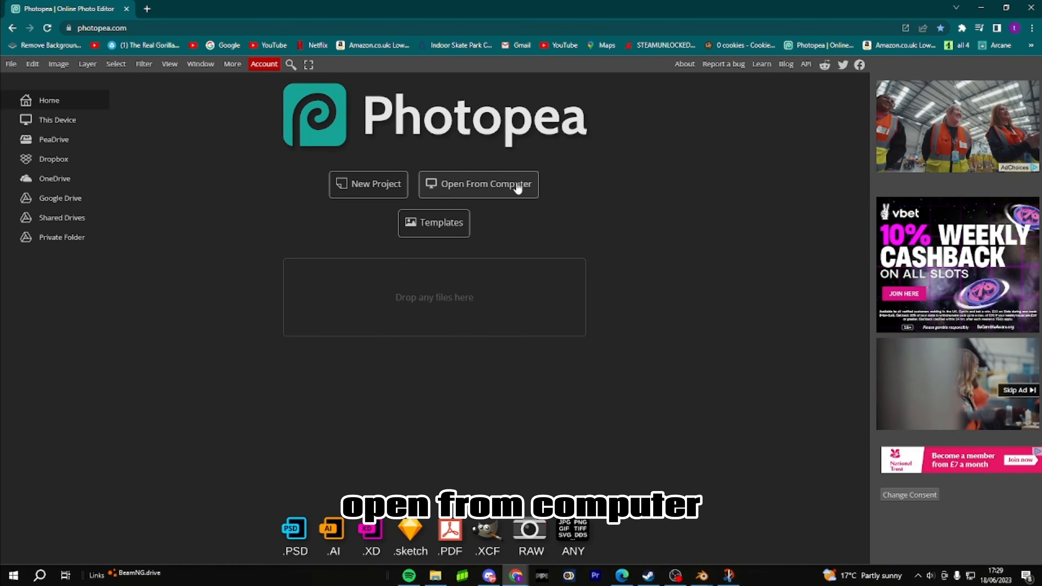
Open the image "platform gtag bg" from the computer's Quick access recent files
click(518, 185)
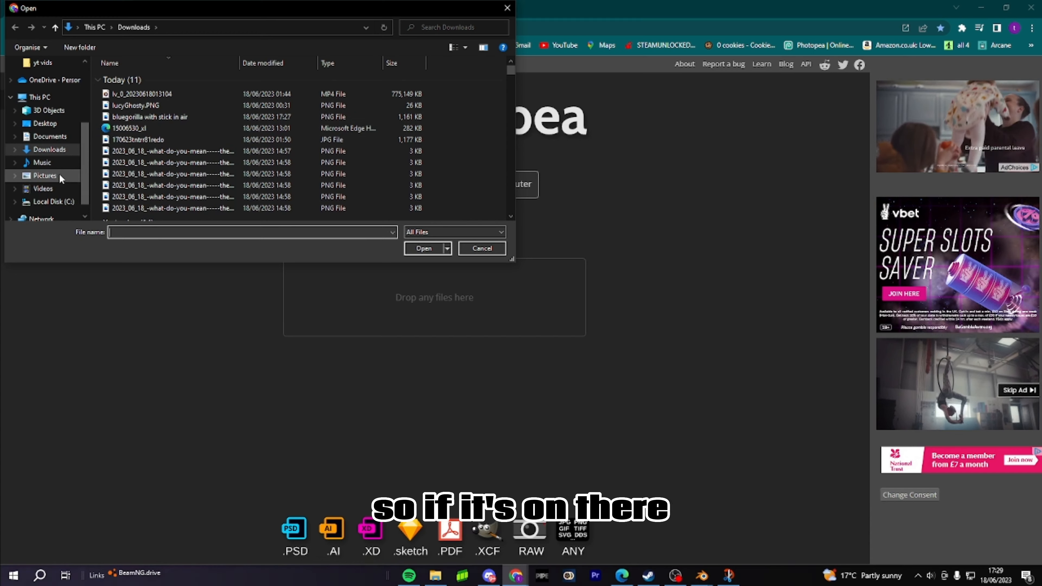
scroll(63, 95, up, 3)
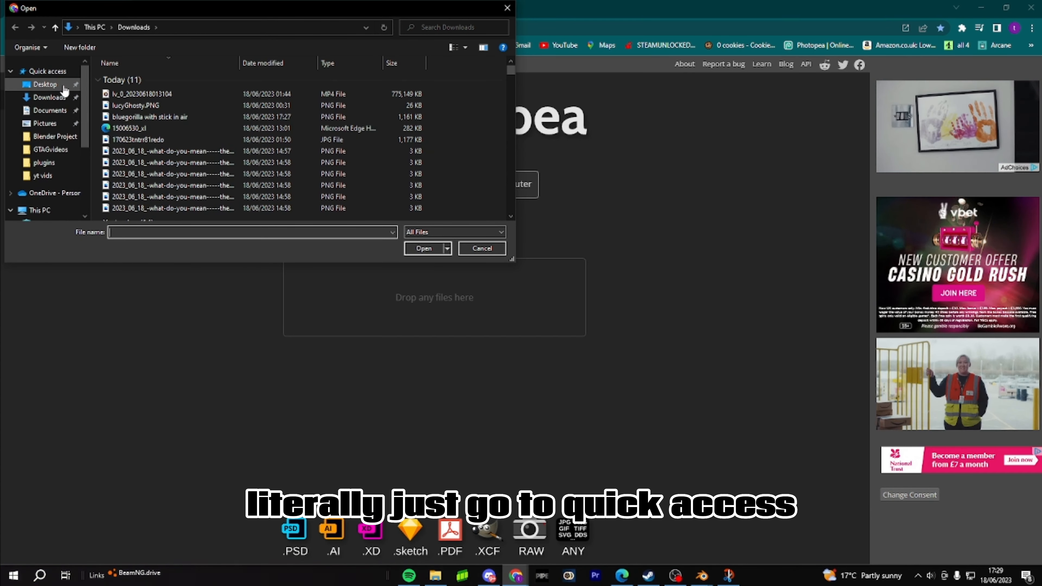
click(60, 73)
click(326, 210)
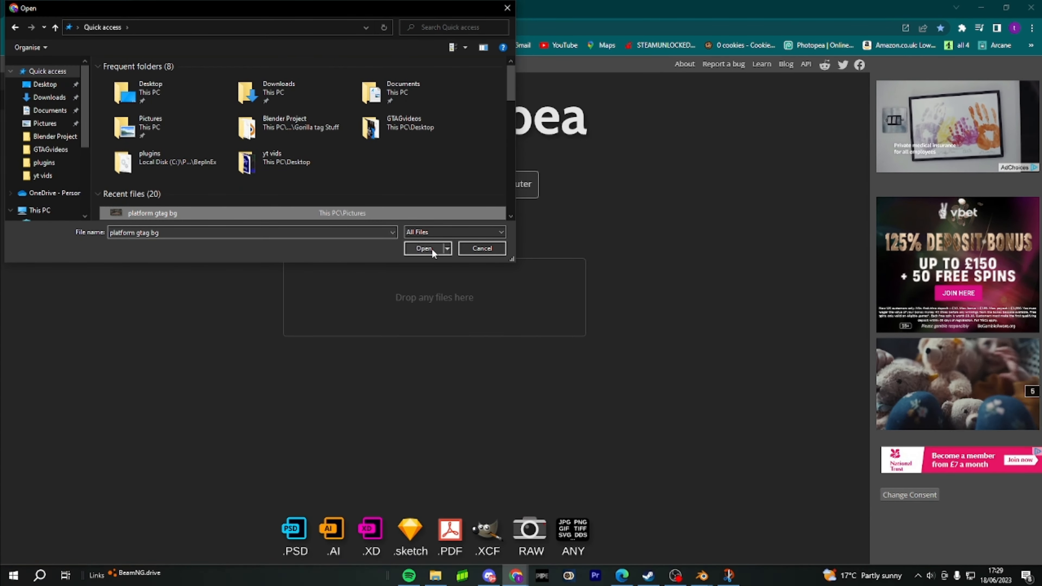
click(424, 249)
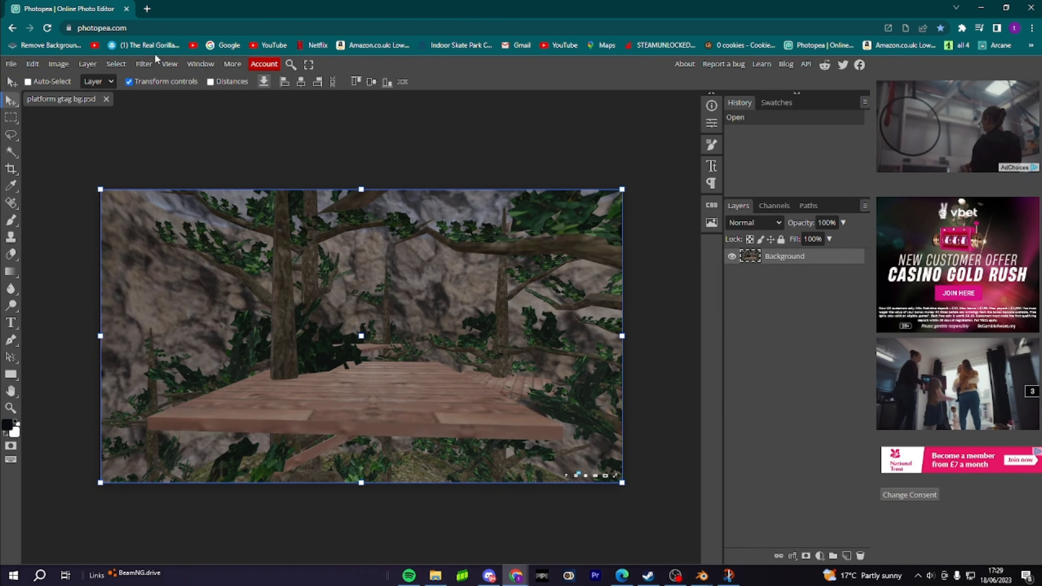
Place the image "bluegorilla with stick in air" from Downloads as a new layer over the background
click(10, 63)
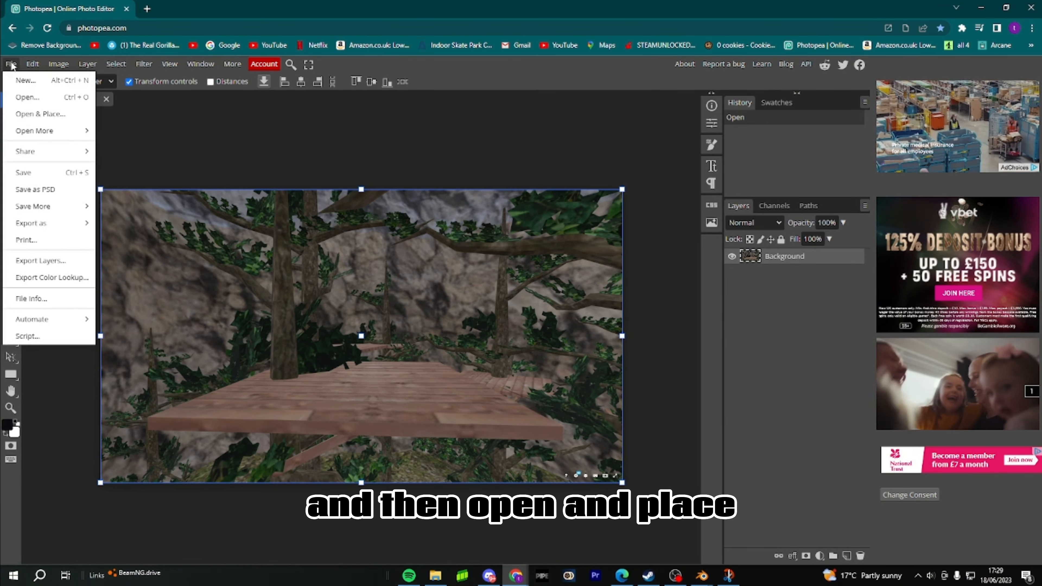
click(33, 113)
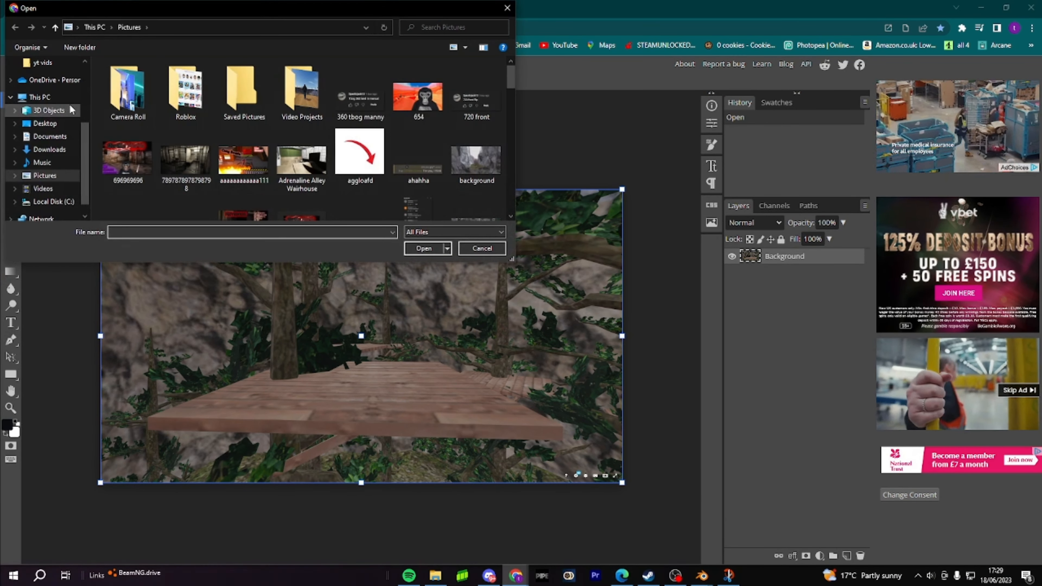
click(49, 149)
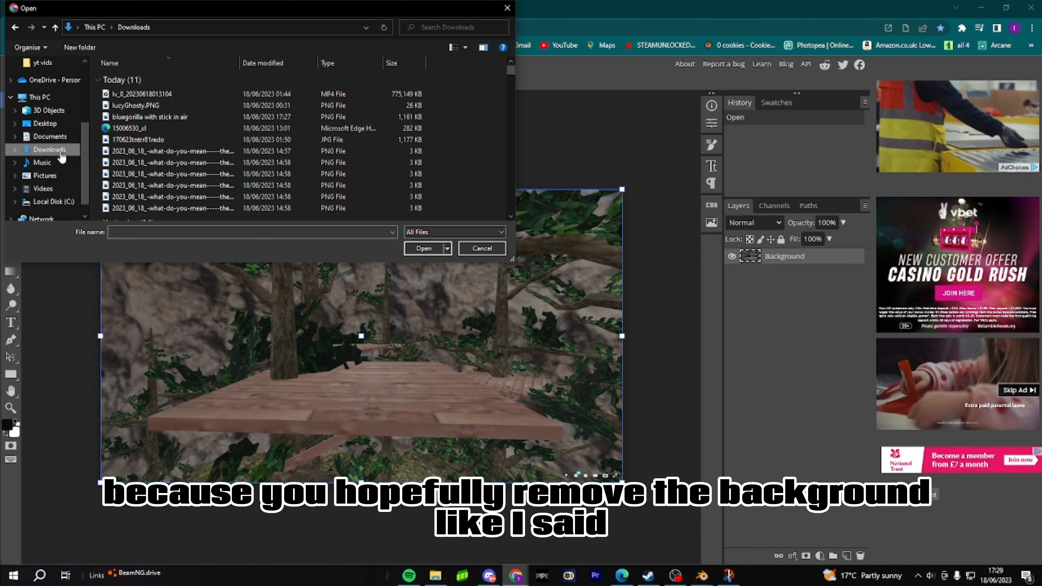
click(180, 117)
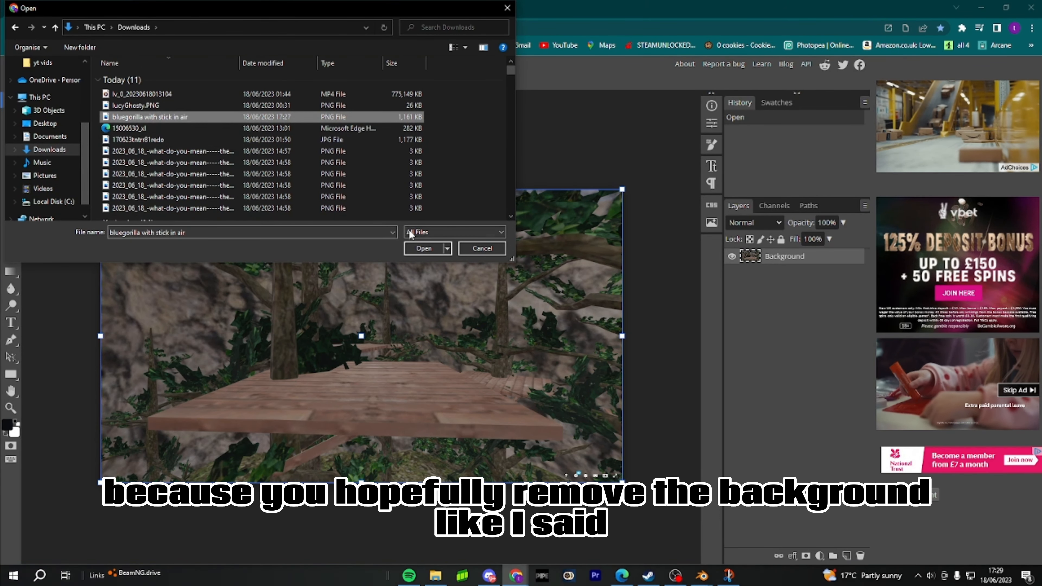
click(423, 248)
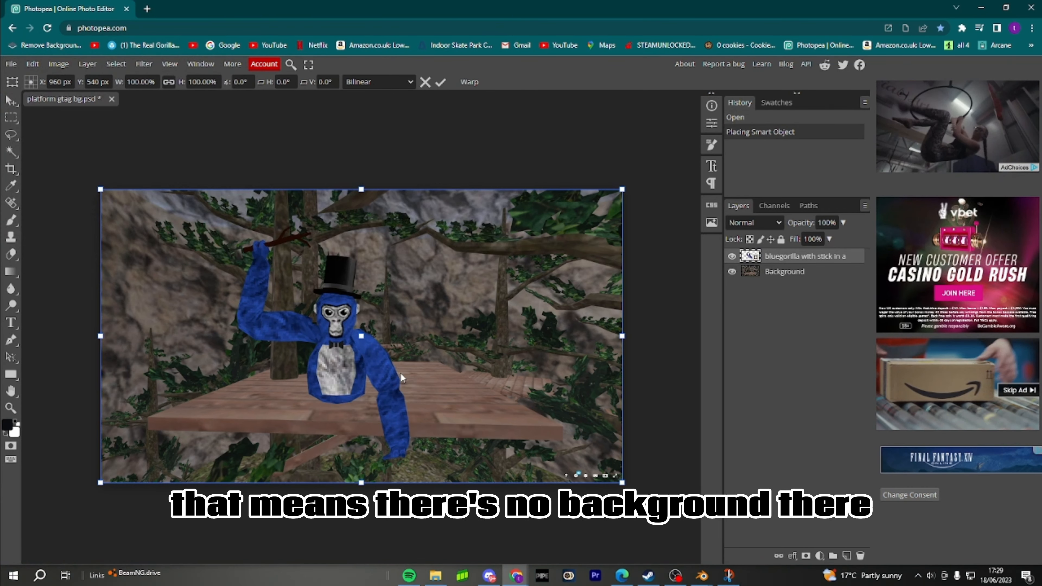
Scale the placed gorilla to about 86% and position it over the wooden platform
drag(400, 372, 430, 332)
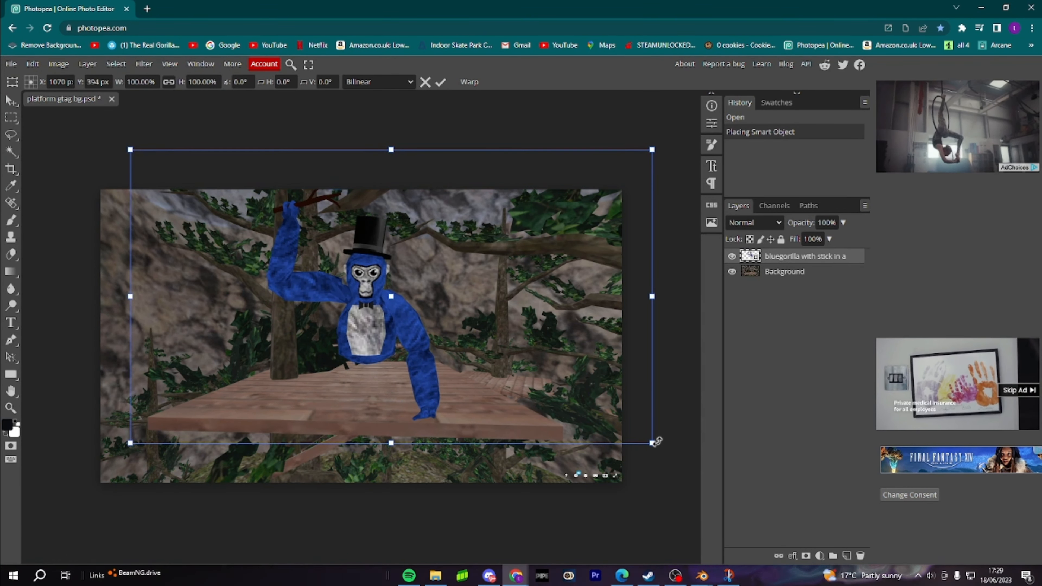
drag(655, 442, 429, 344)
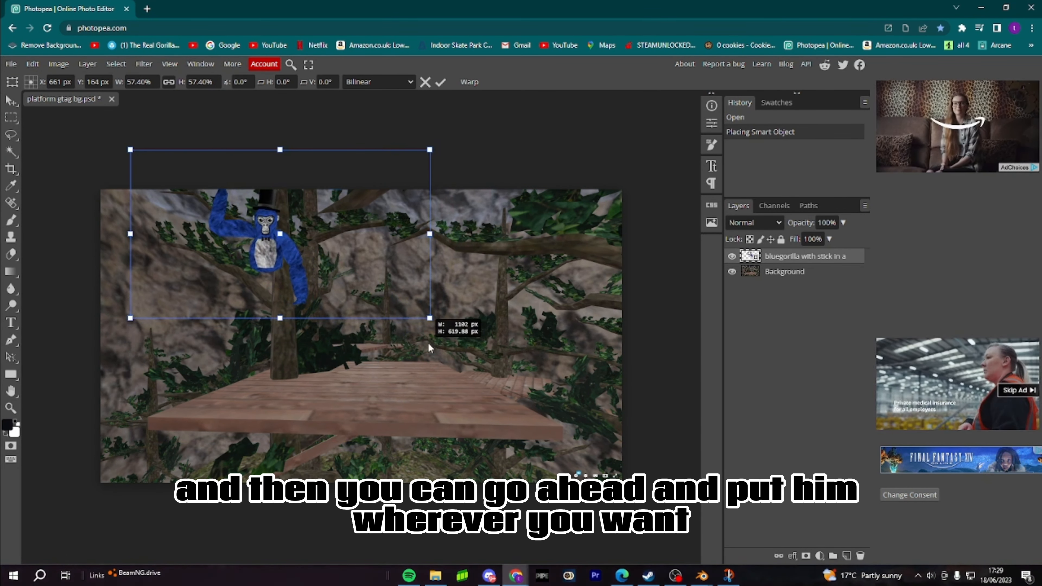
drag(326, 258, 454, 371)
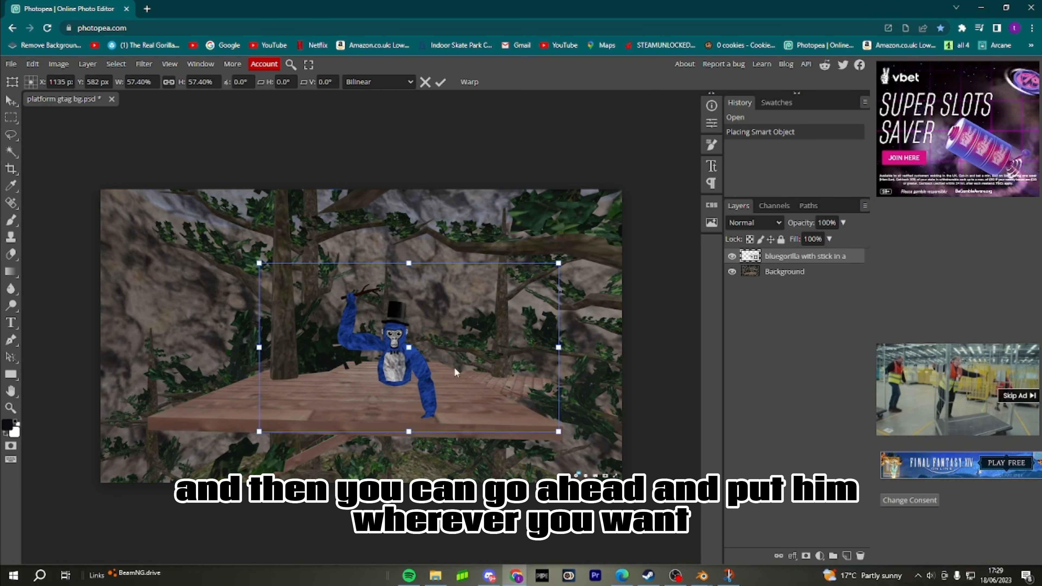
drag(259, 263, 181, 219)
mouse_move(428, 307)
mouse_down()
mouse_move(459, 300)
mouse_move(404, 291)
mouse_move(412, 302)
mouse_up()
drag(160, 207, 103, 170)
drag(374, 309, 399, 331)
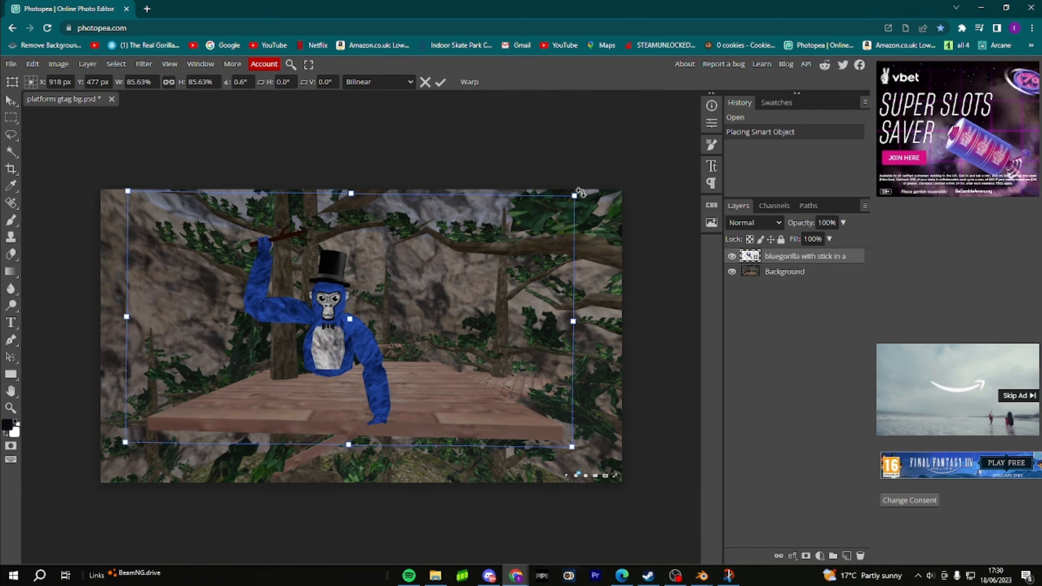
Fine-tune the gorilla's rotation to about 0.5° and move it so its lower hand rests on the platform
drag(499, 265, 505, 267)
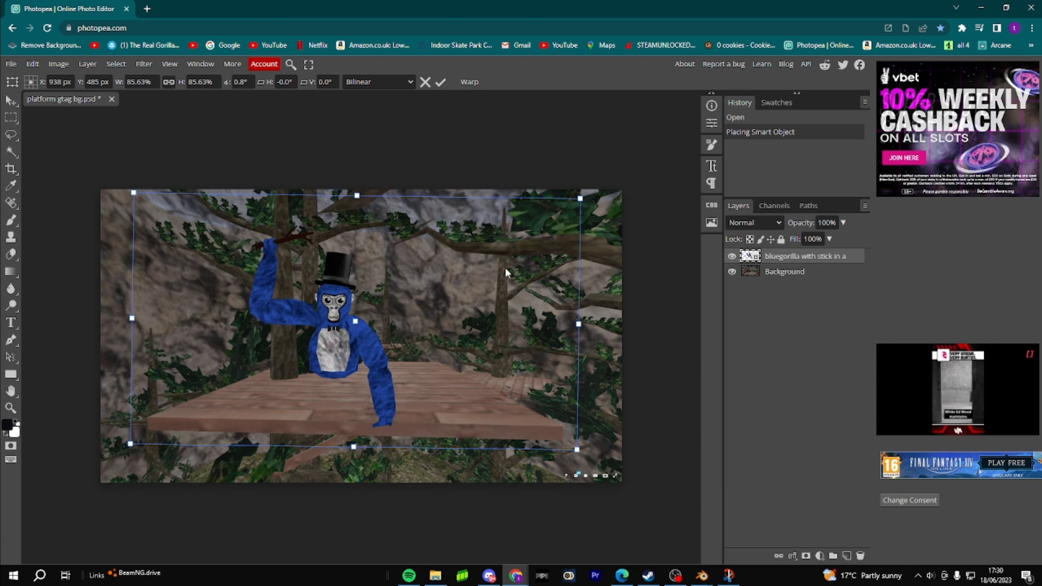
drag(418, 318, 448, 306)
drag(621, 180, 484, 282)
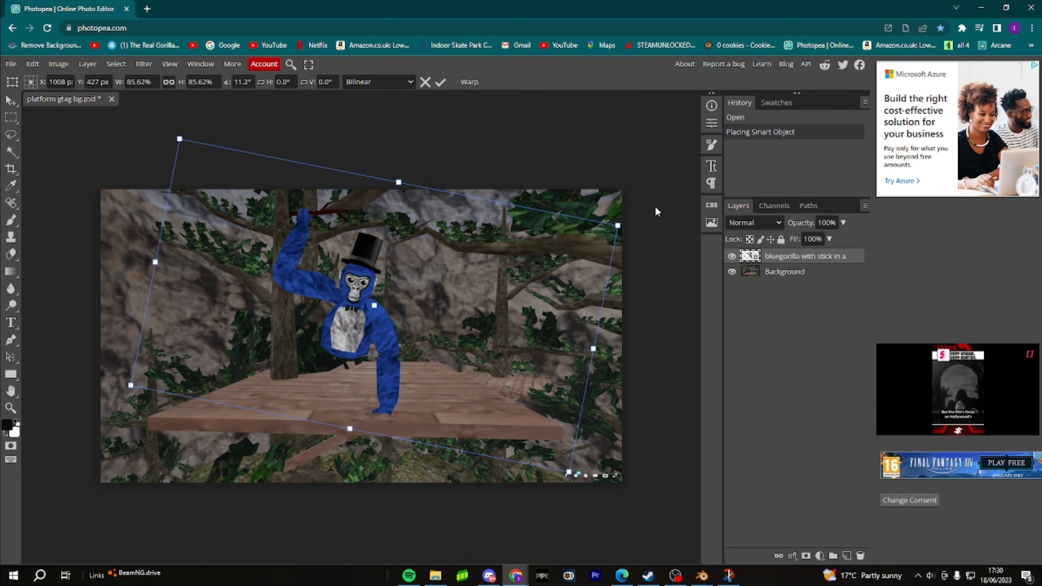
drag(628, 223, 569, 196)
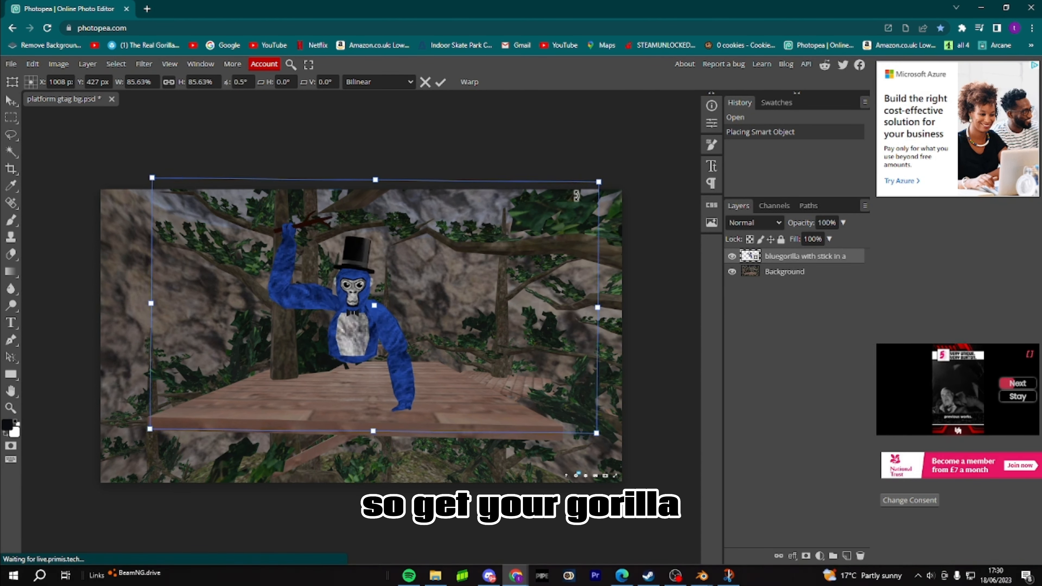
mouse_move(484, 296)
mouse_down()
mouse_move(440, 300)
mouse_move(468, 295)
mouse_up()
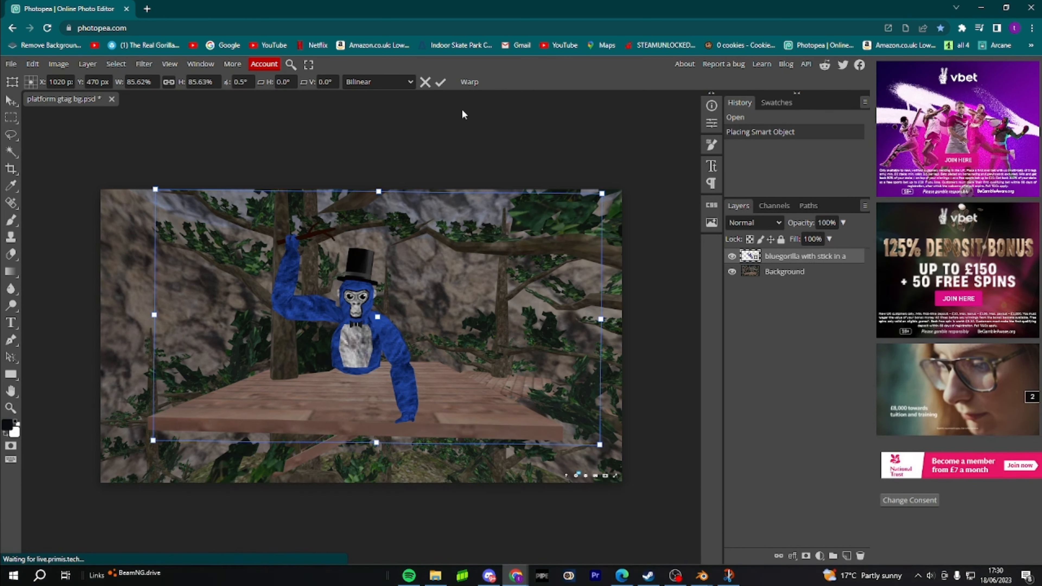
Apply a Gaussian Blur with a 0.1 px radius to the Background layer
click(818, 272)
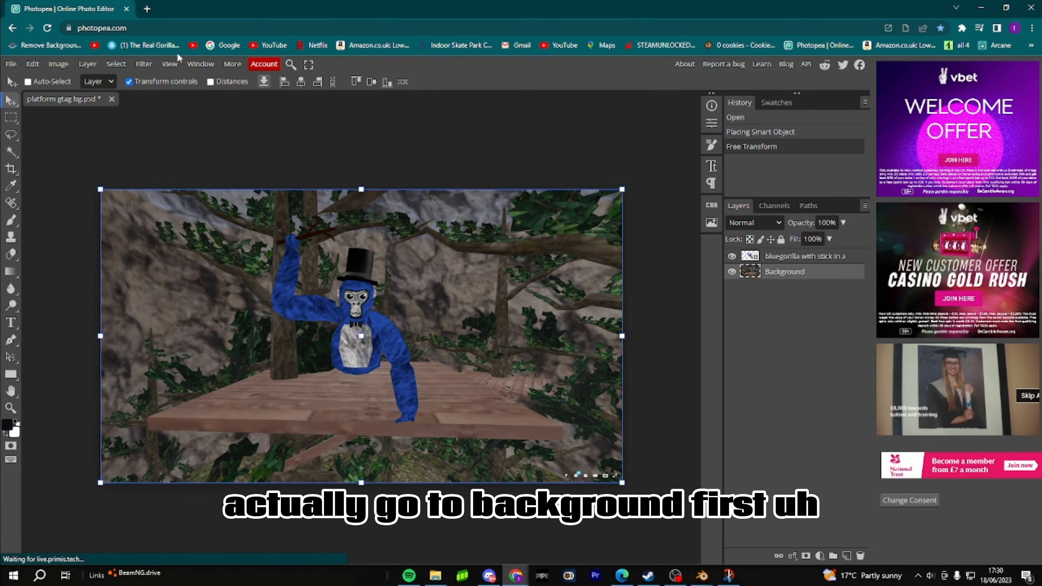
click(139, 65)
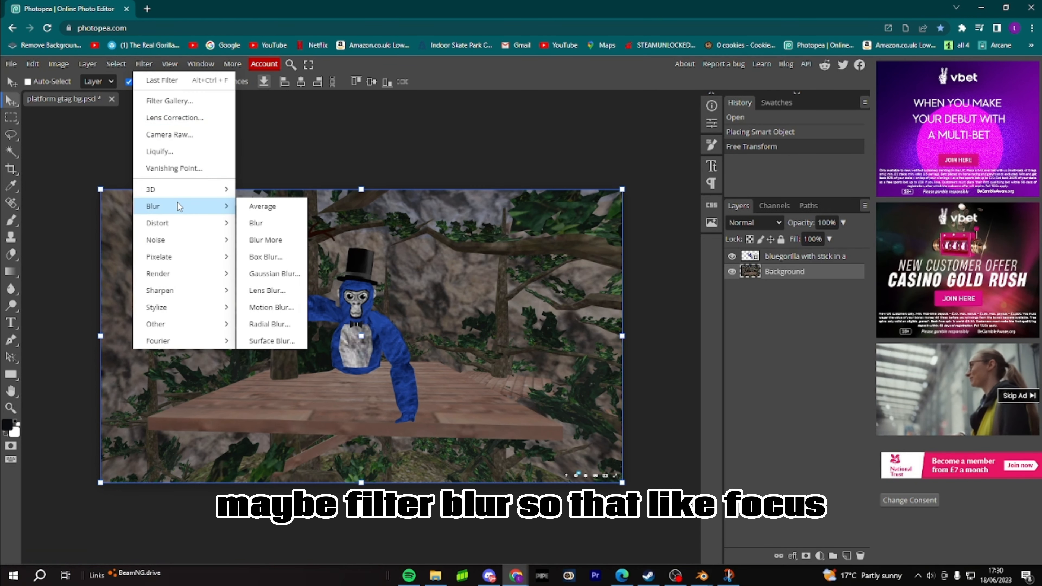
mouse_move(190, 191)
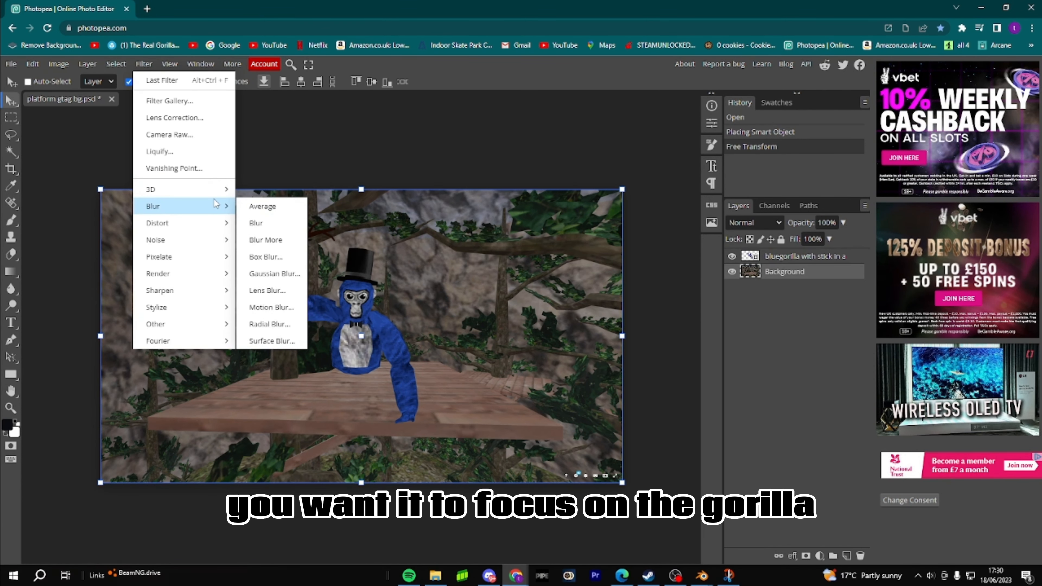
click(270, 274)
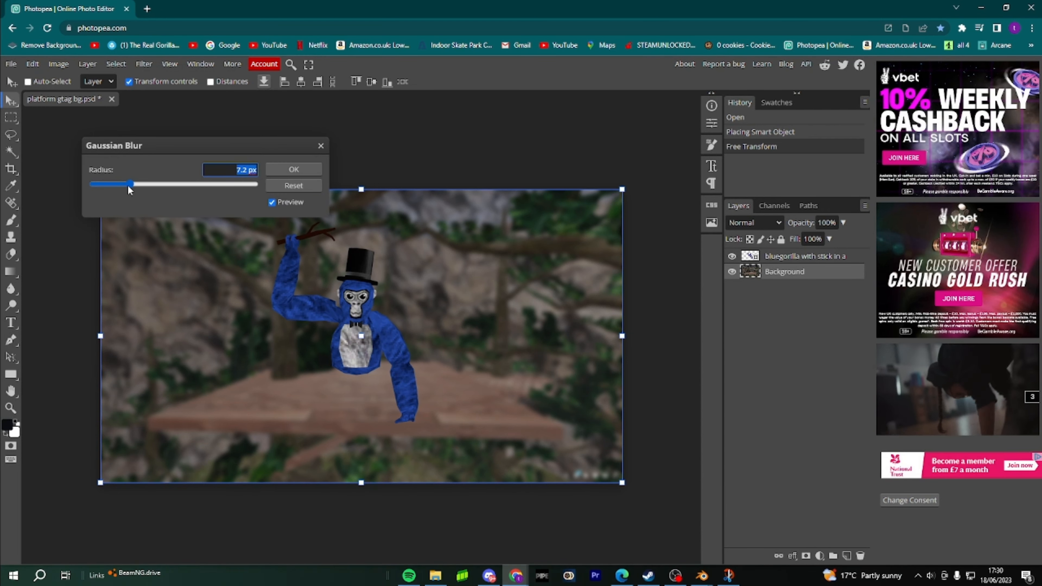
drag(128, 185, 94, 188)
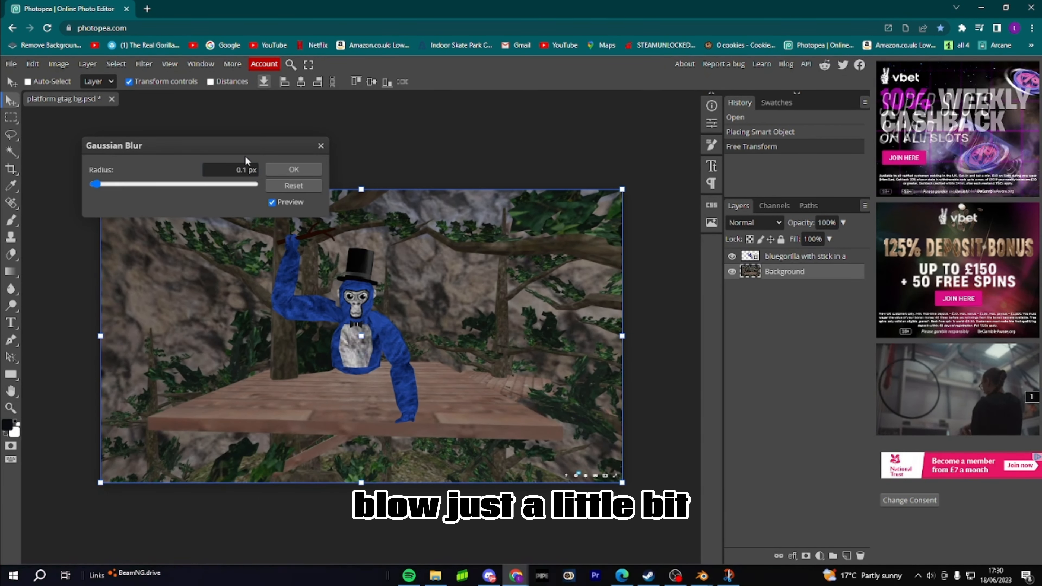
click(297, 169)
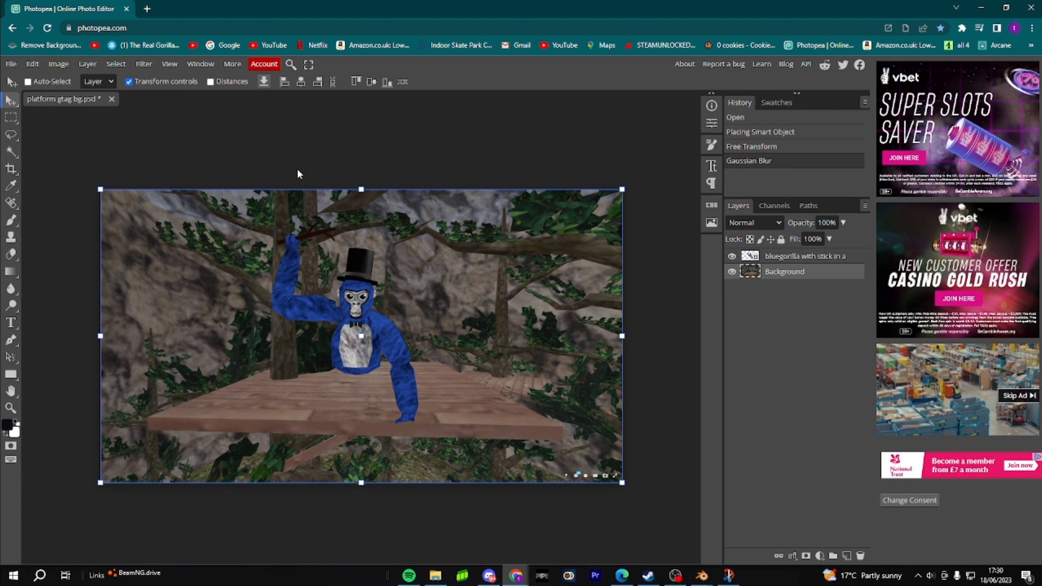
Apply a Motion Blur to the Background layer with a 0° angle and a distance of about 4 px
click(139, 63)
mouse_move(221, 206)
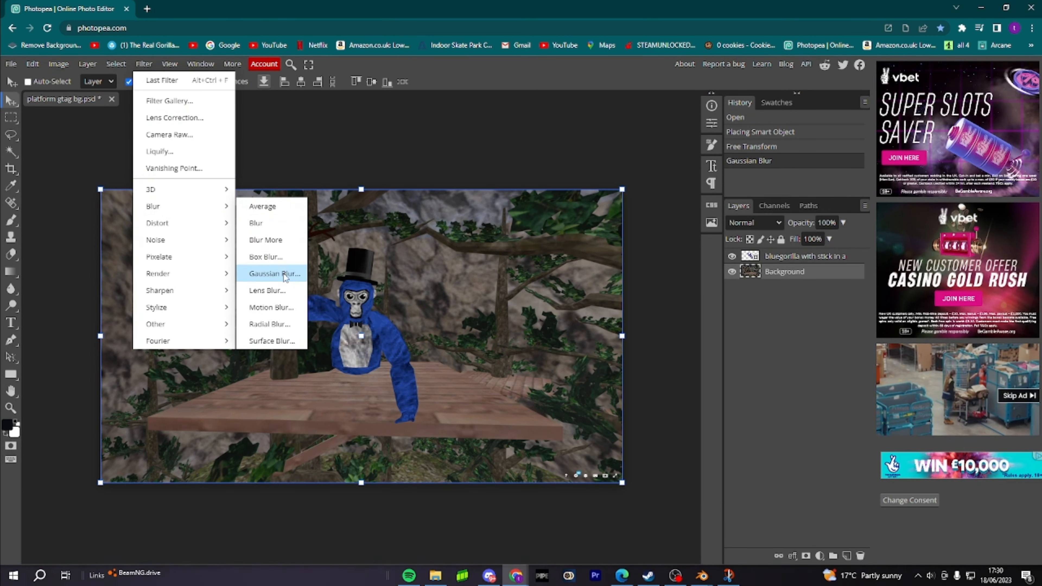
click(270, 307)
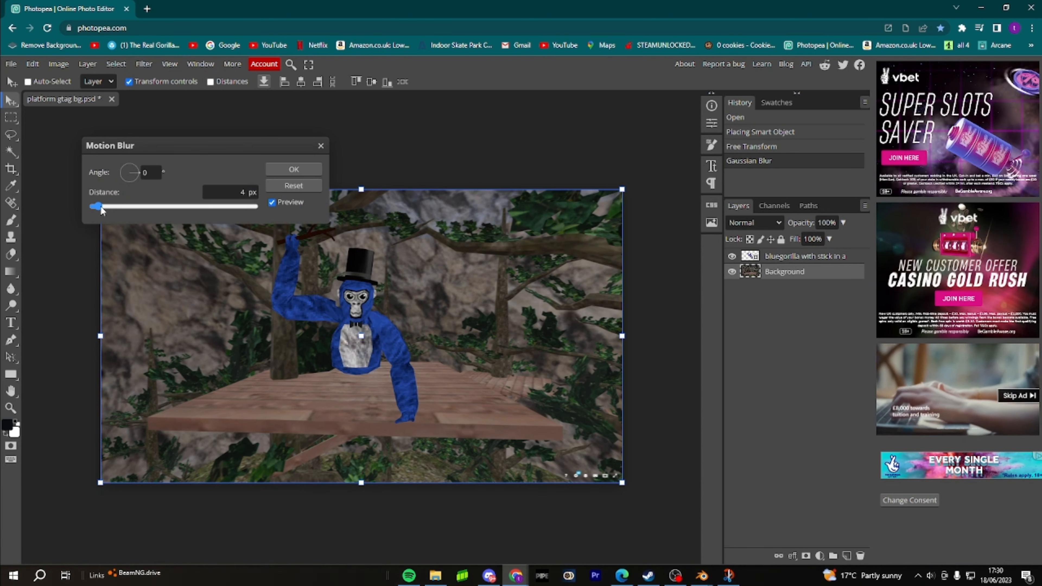
click(279, 169)
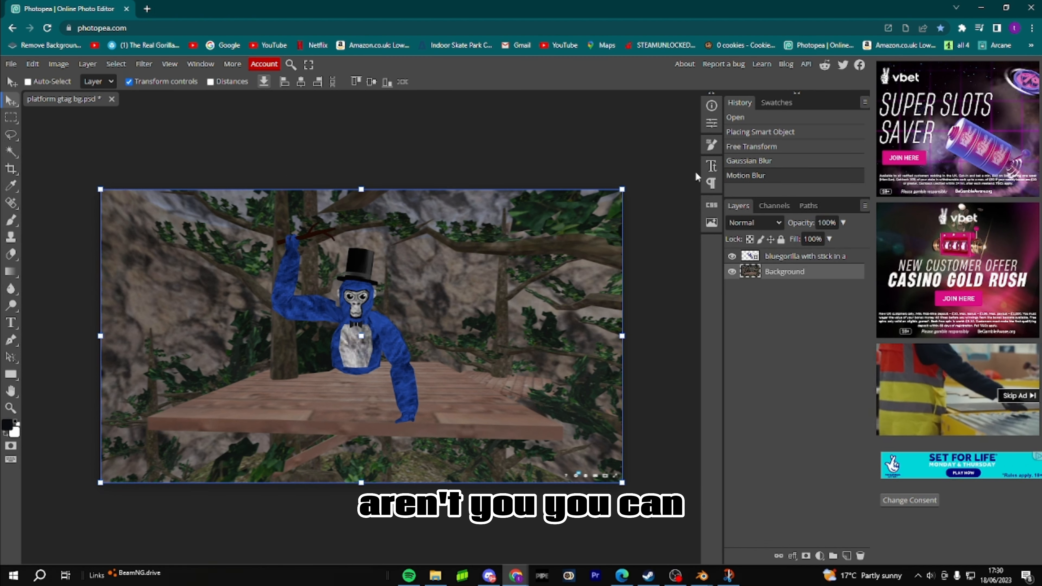
Apply the basic Blur filter to the gorilla layer
click(804, 255)
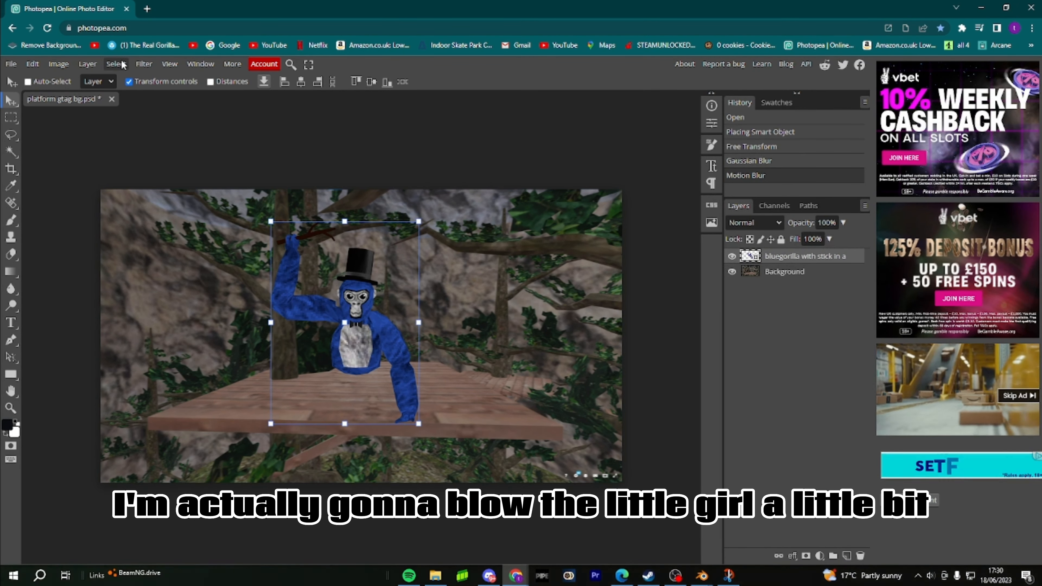
click(144, 63)
mouse_move(184, 206)
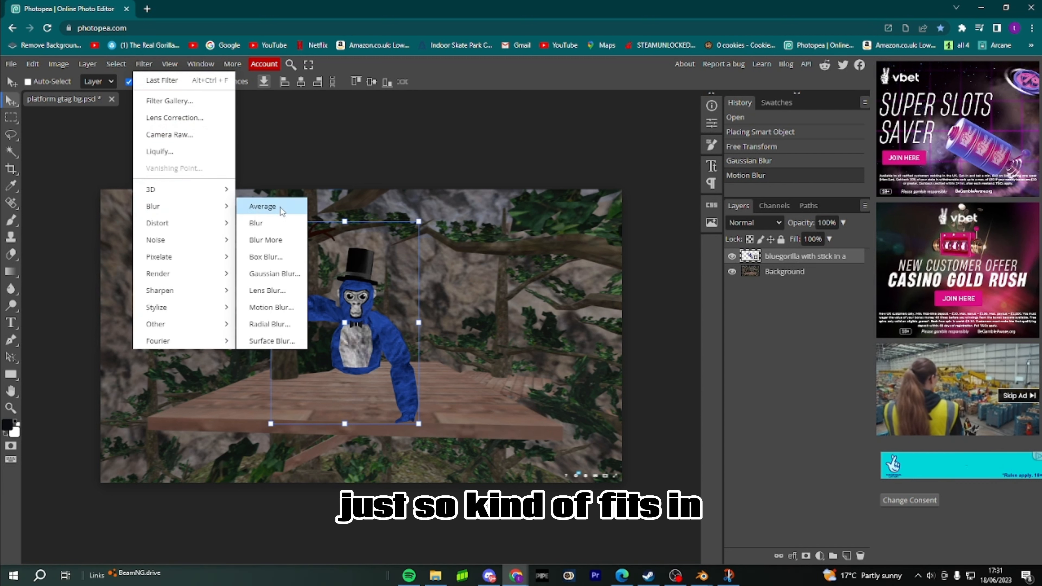
click(295, 227)
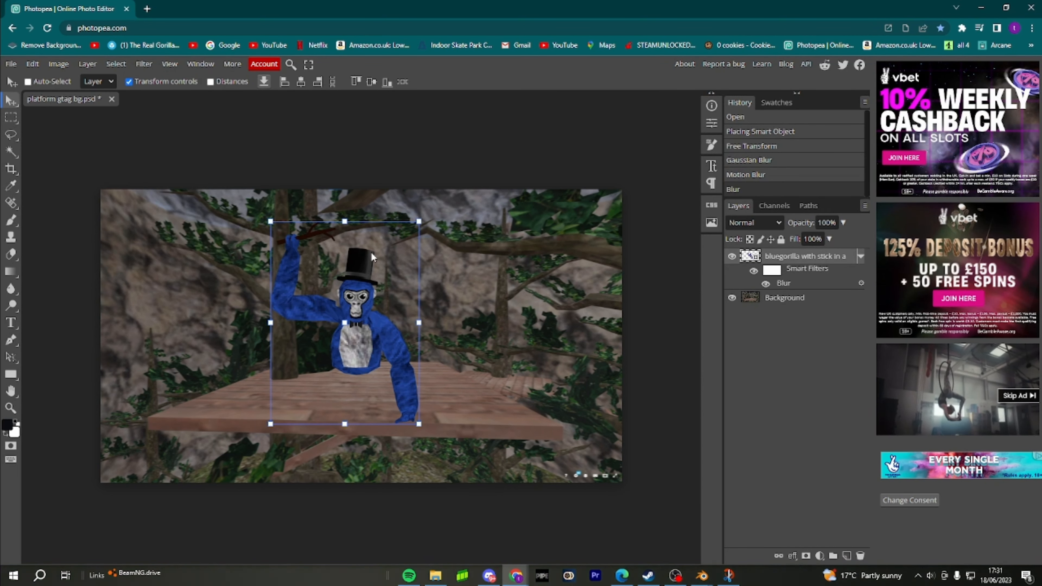
Add a Gaussian Blur with a 0.1 px radius to the gorilla layer
click(143, 63)
mouse_move(197, 216)
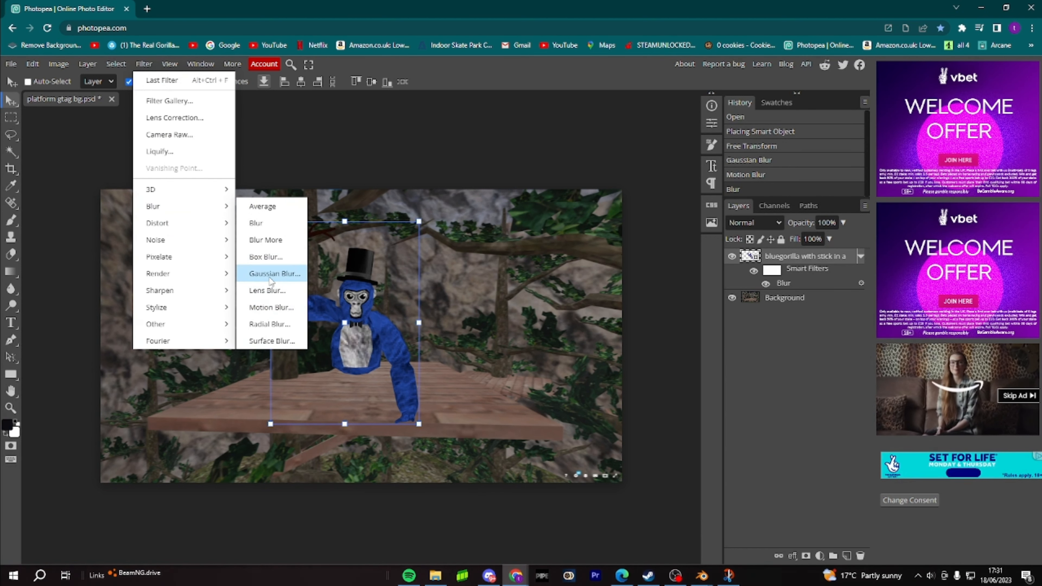
click(271, 274)
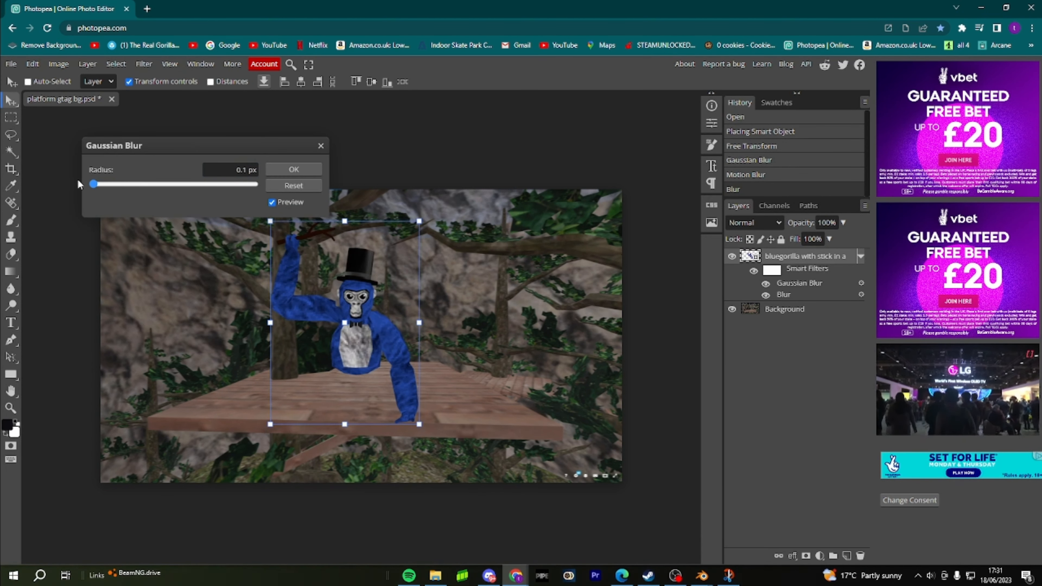
click(281, 170)
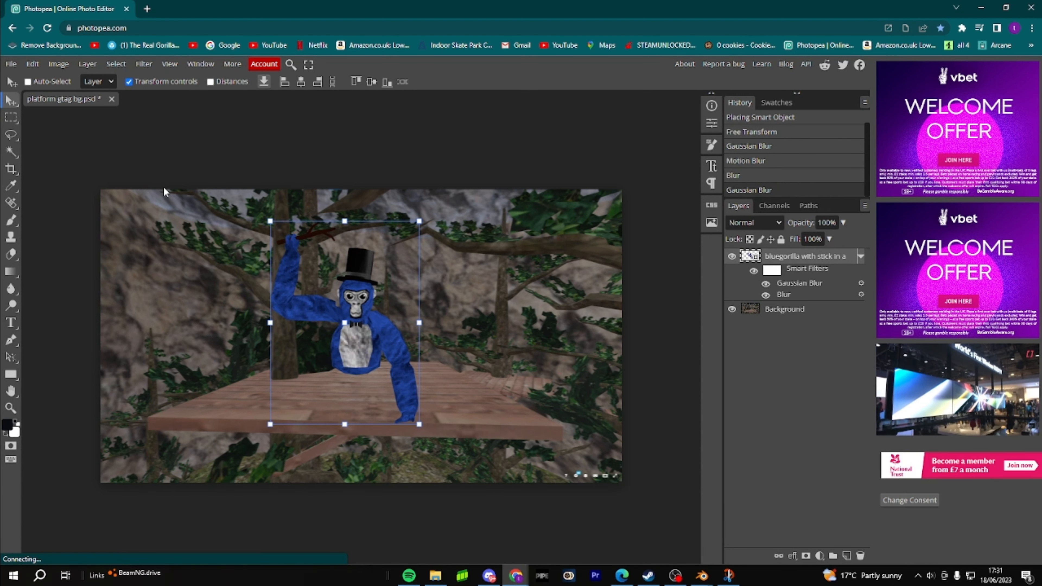
Scale the gorilla down to about 77% and shift it closer to the platform's centre to free space for text
drag(357, 331, 374, 348)
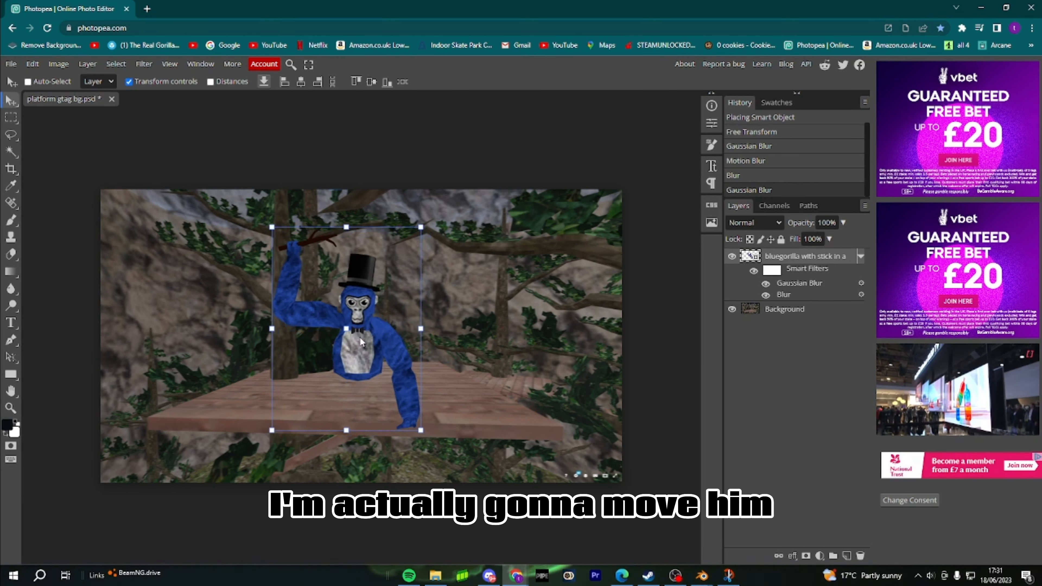
key(ctrl+t)
drag(285, 239, 279, 235)
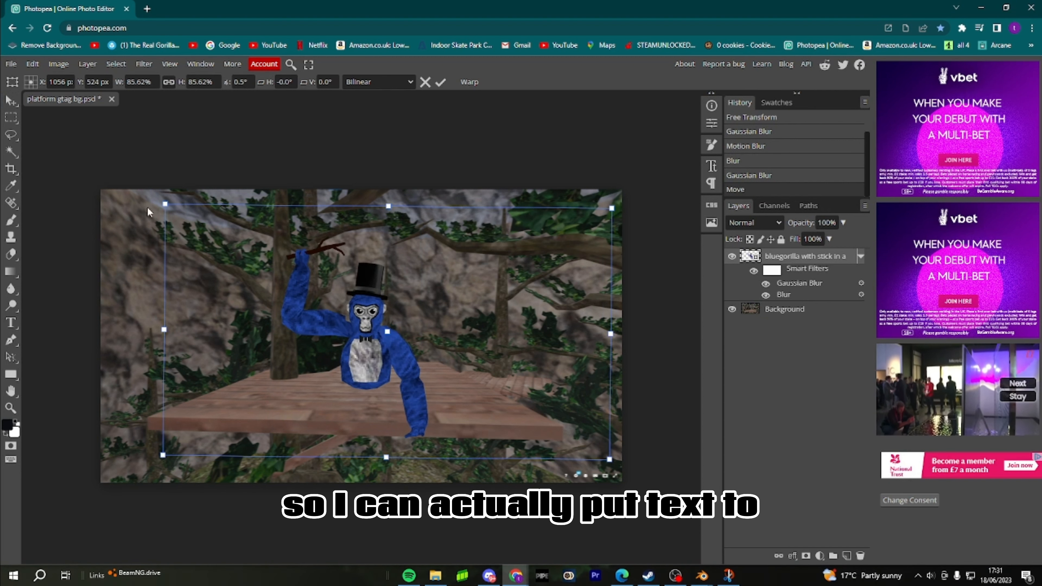
drag(170, 203, 197, 220)
mouse_move(374, 287)
mouse_down()
mouse_move(355, 284)
mouse_move(377, 276)
mouse_move(366, 269)
mouse_up()
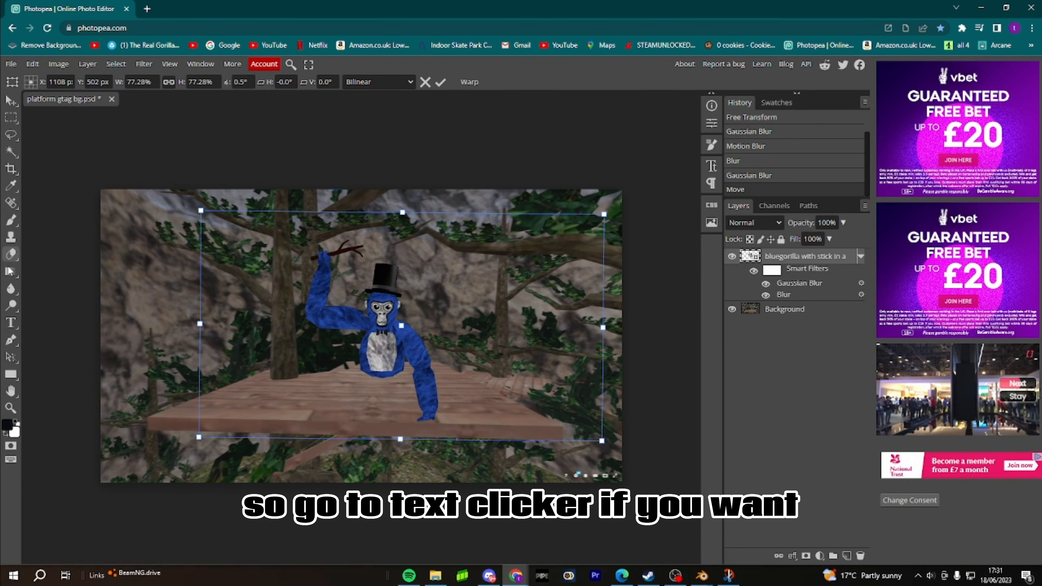
Start a text layer near the upper edge of the image and set its size to 150 px
click(18, 322)
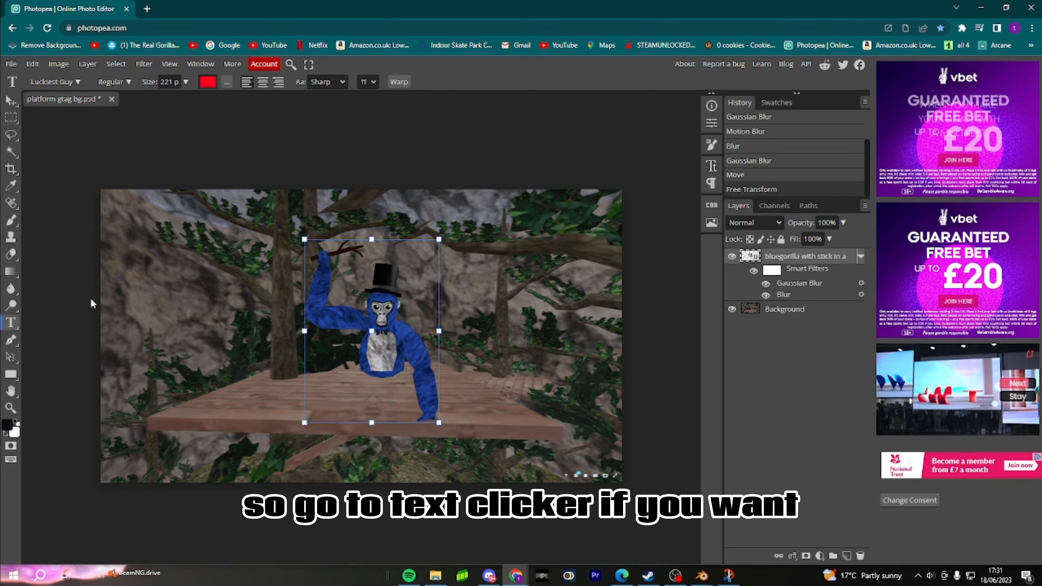
click(222, 222)
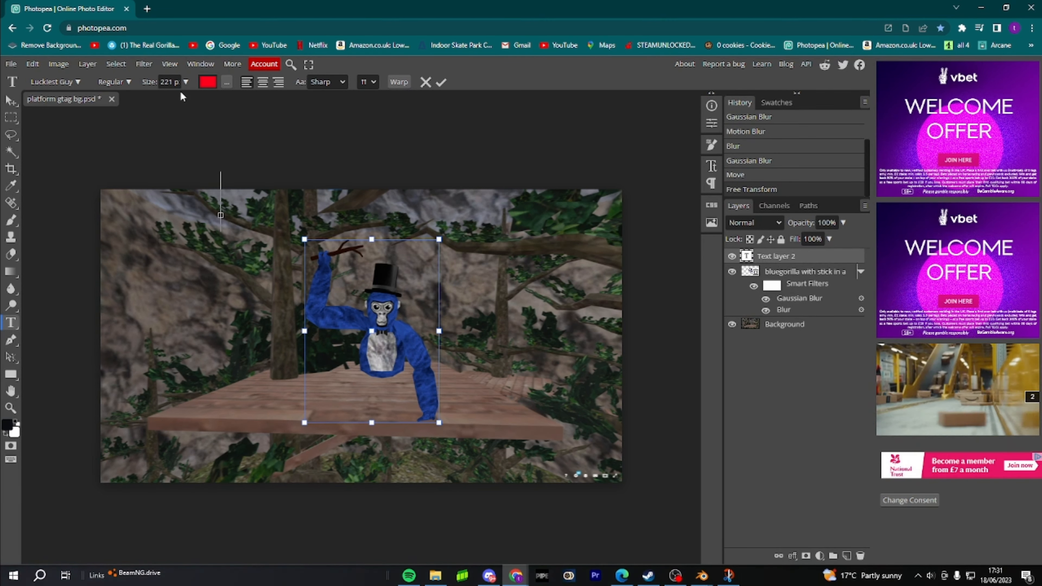
click(186, 81)
Change the text colour to a softer, slightly peachy red
click(213, 82)
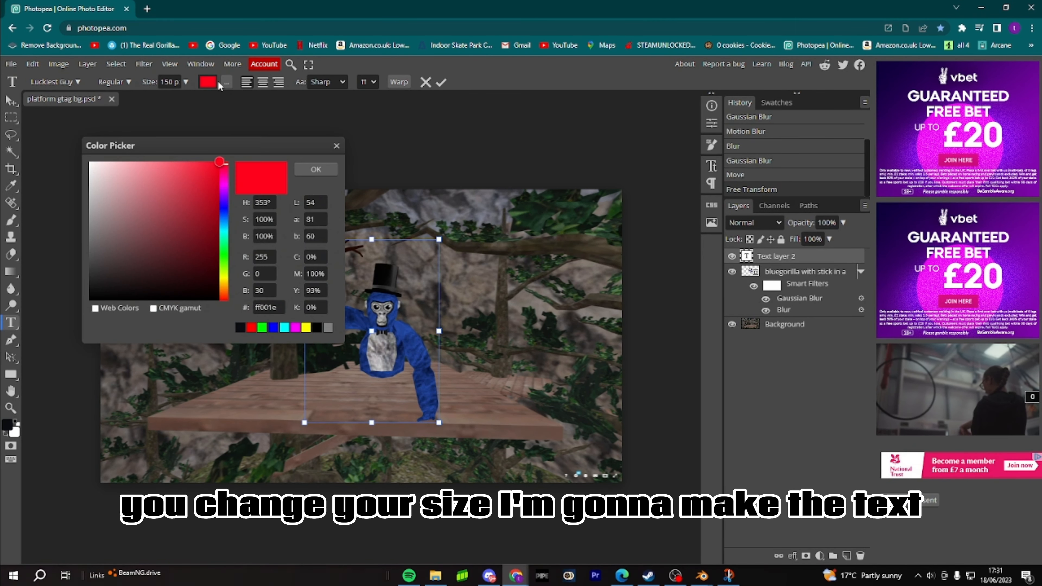
drag(223, 159, 210, 178)
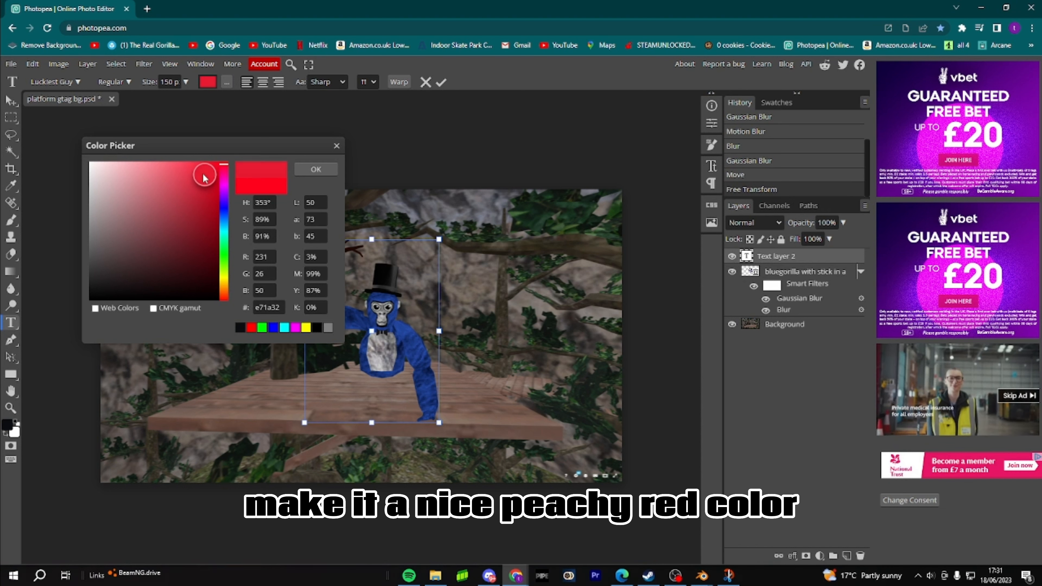
click(315, 169)
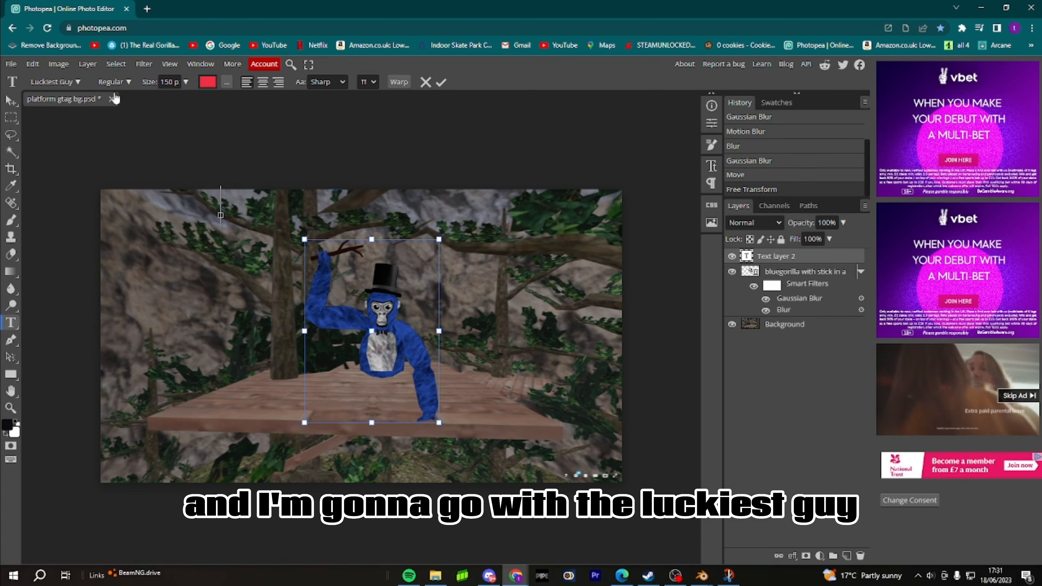
Set the text font to Minecraft, searching the font list for "mine"
click(81, 83)
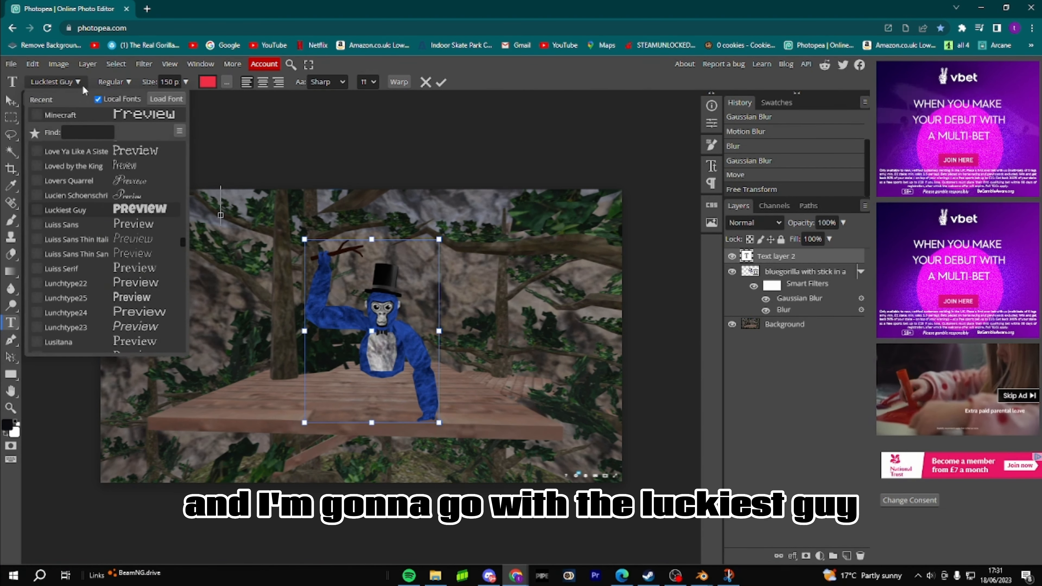
click(150, 120)
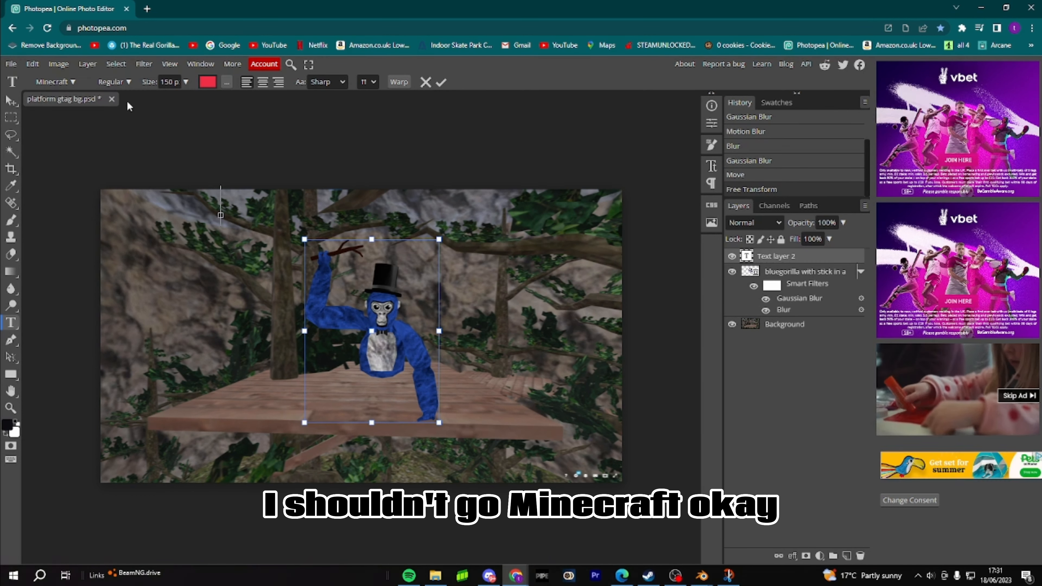
click(68, 81)
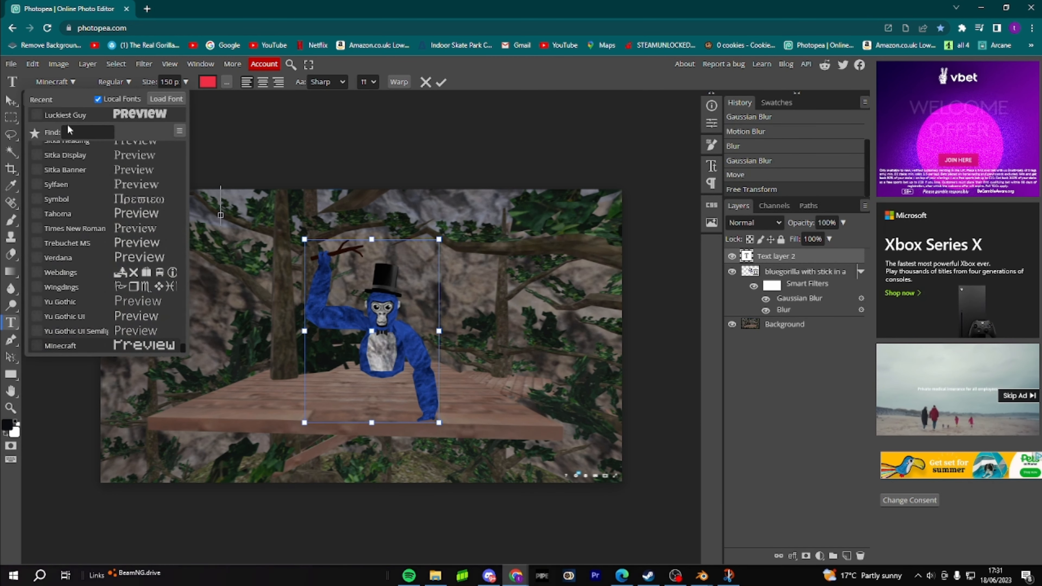
click(84, 128)
text(mine)
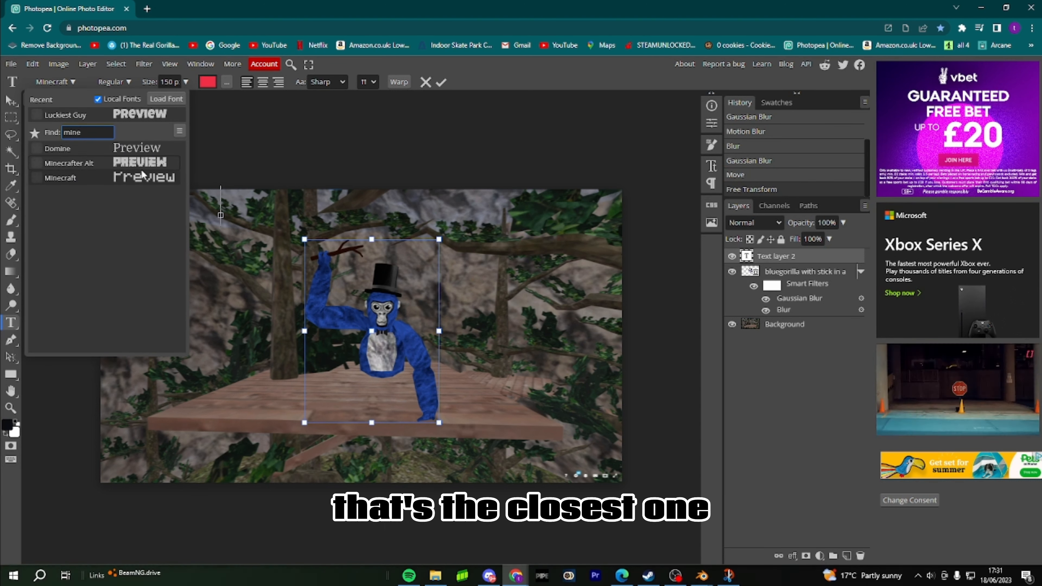
click(145, 177)
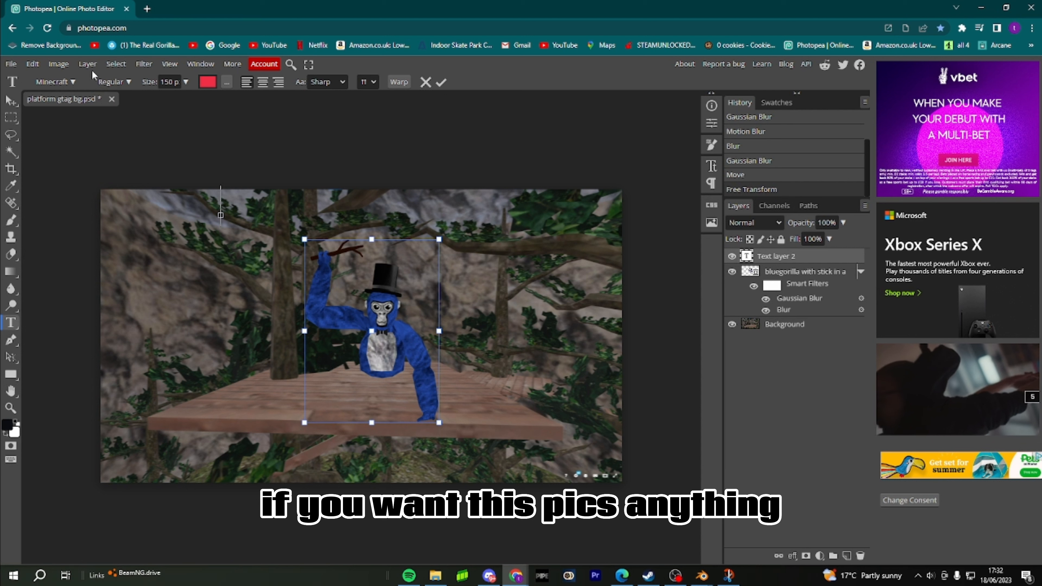
Search the font list for "pixe" as an alternative, and return to the Minecraft font by searching "mine"
click(56, 81)
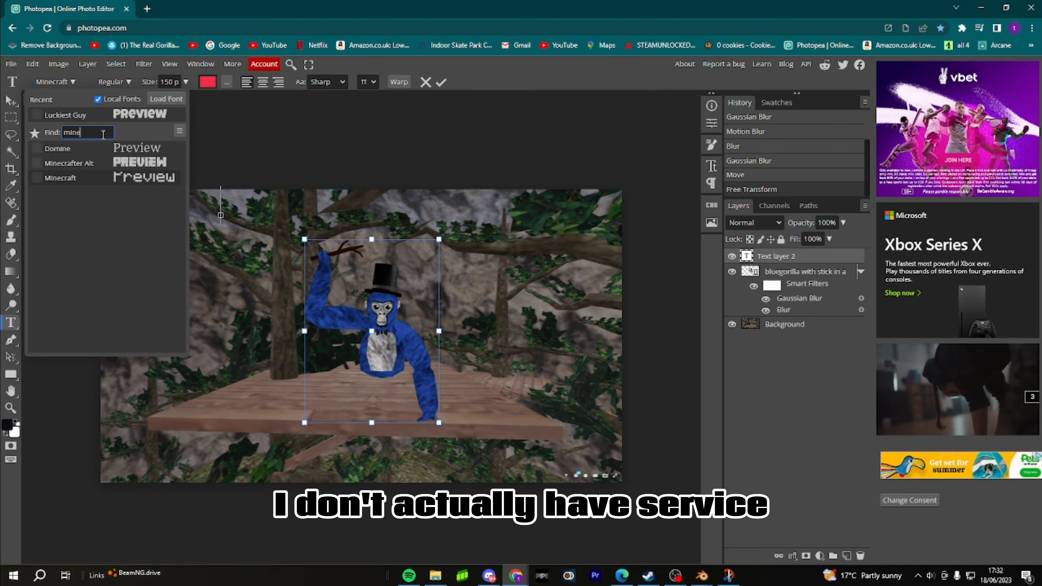
key(BackSpace)
key(BackSpace)
key(BackSpace)
key(BackSpace)
text(pixe)
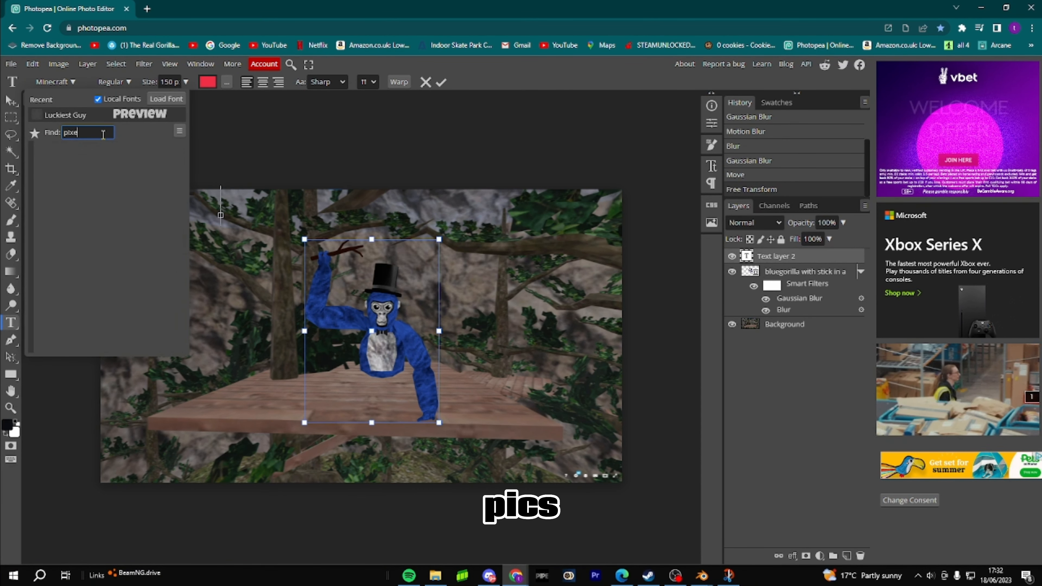
key(BackSpace)
key(BackSpace)
key(BackSpace)
key(BackSpace)
text(mine)
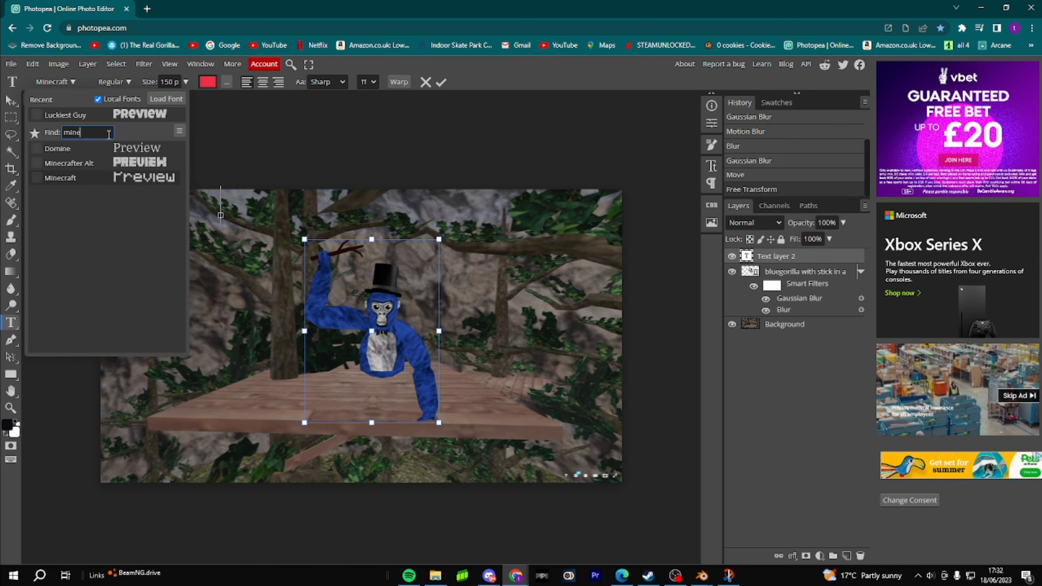
click(129, 173)
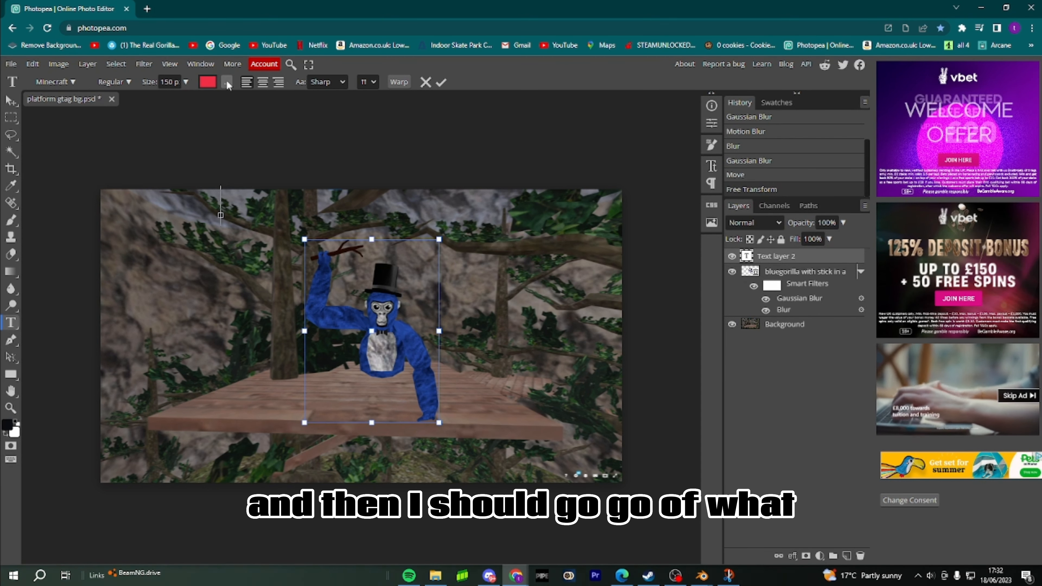
Change the text colour to white
click(208, 82)
drag(163, 186, 90, 163)
click(303, 169)
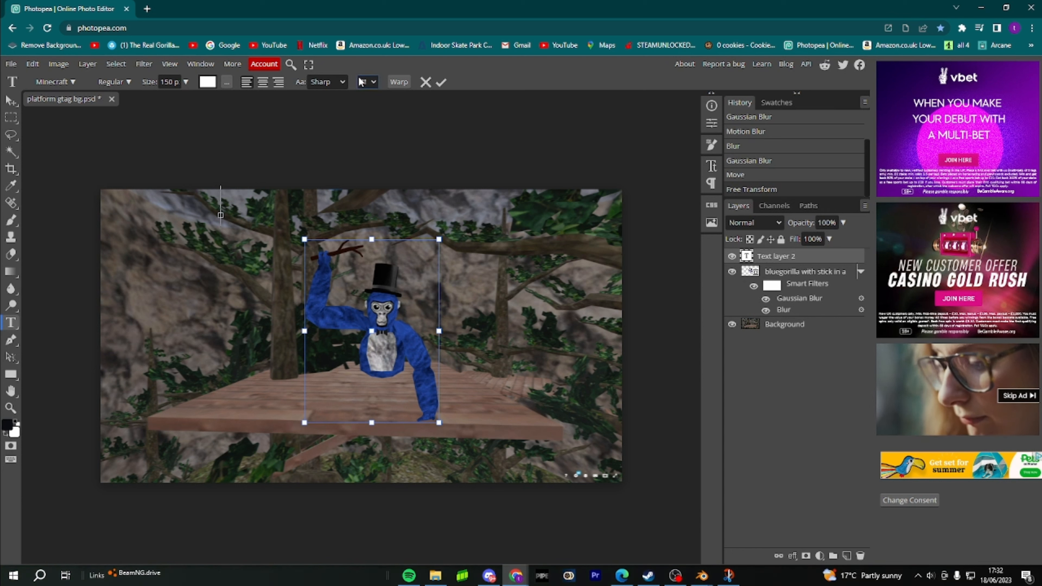
Enter "Thumbnail" as the title text and commit it without adding any layer effects
text(Thu)
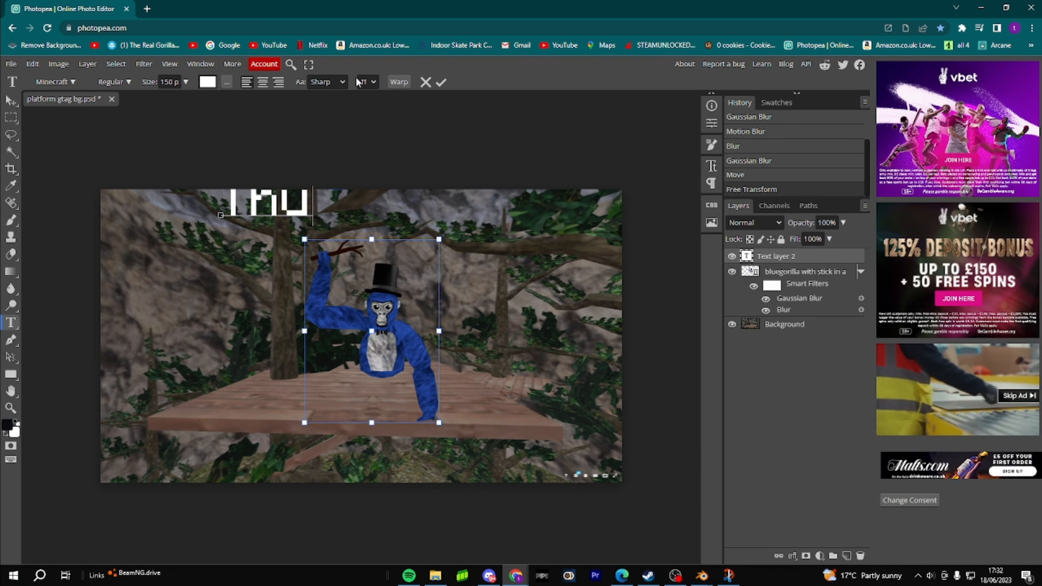
text(mb)
key(BackSpace)
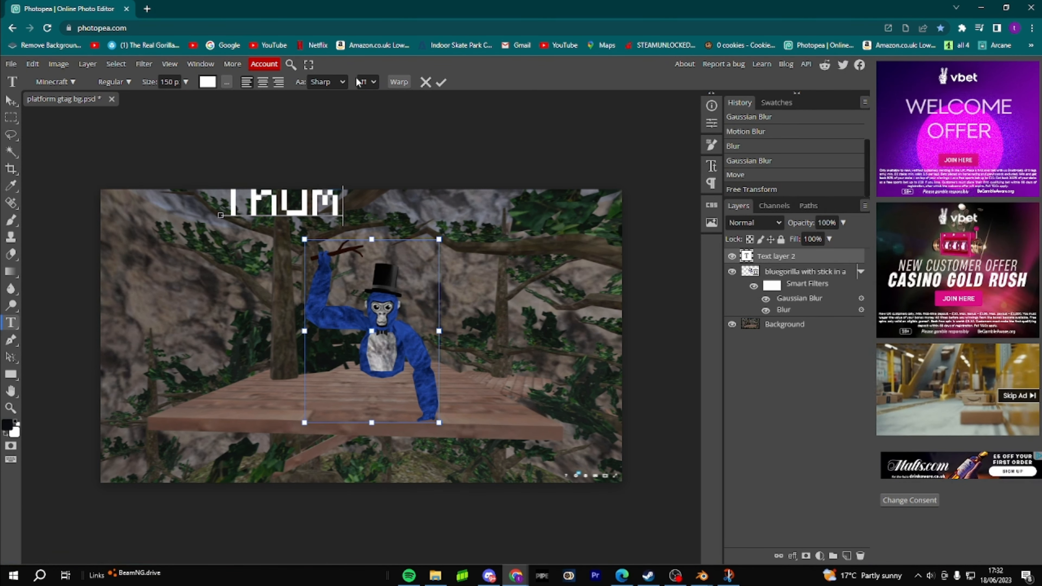
text(bnail)
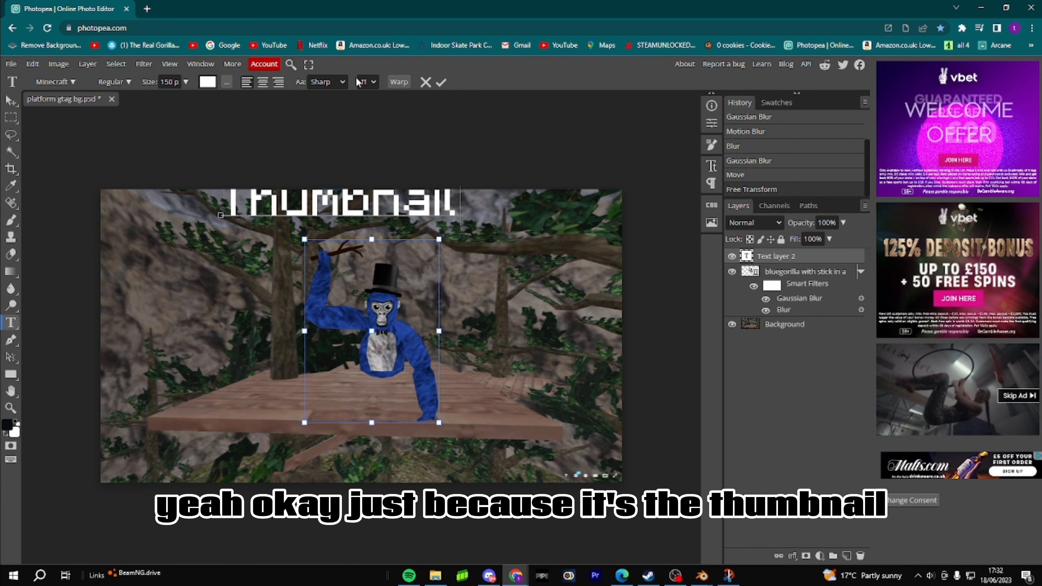
double_click(837, 259)
click(398, 169)
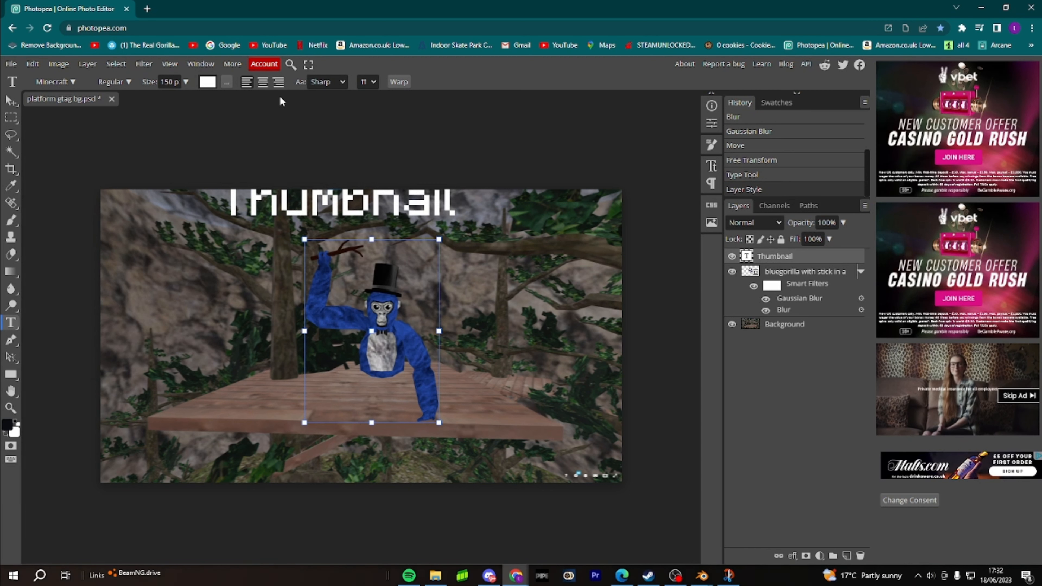
Warp the Thumbnail text with the Shell Upper style, horizontal orientation and a 12% bend
double_click(280, 185)
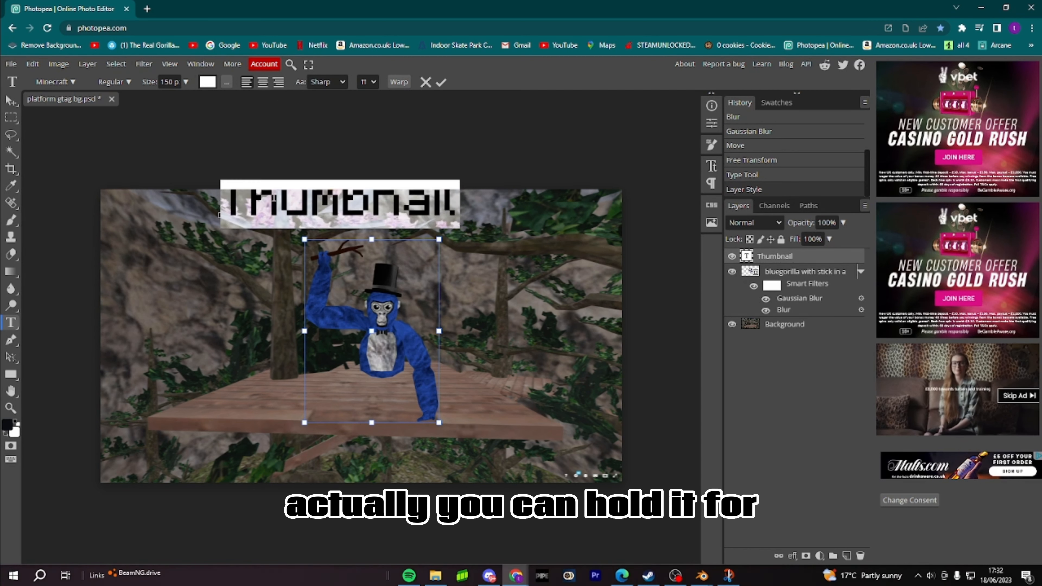
click(398, 82)
click(147, 169)
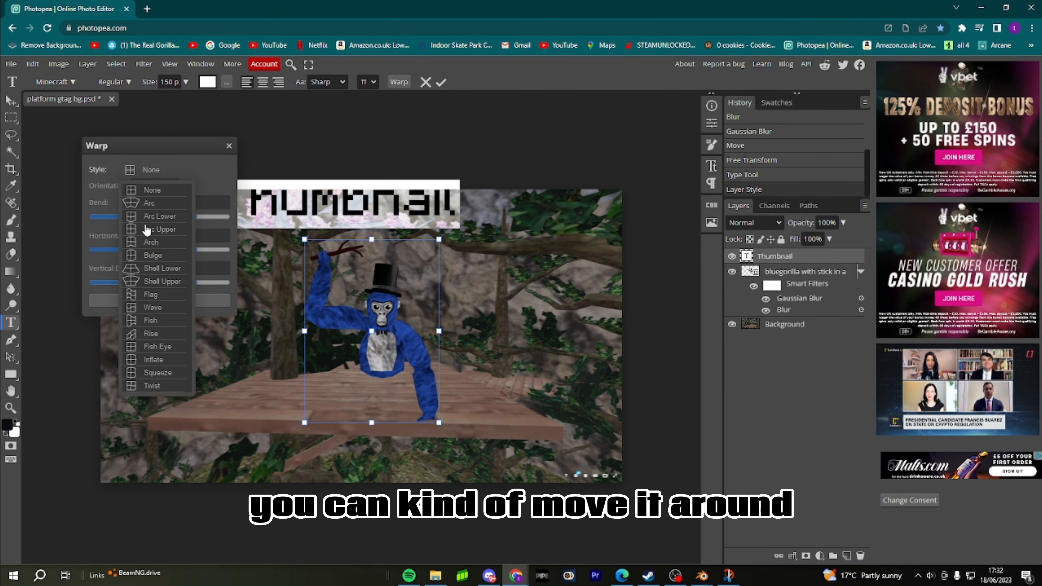
click(153, 282)
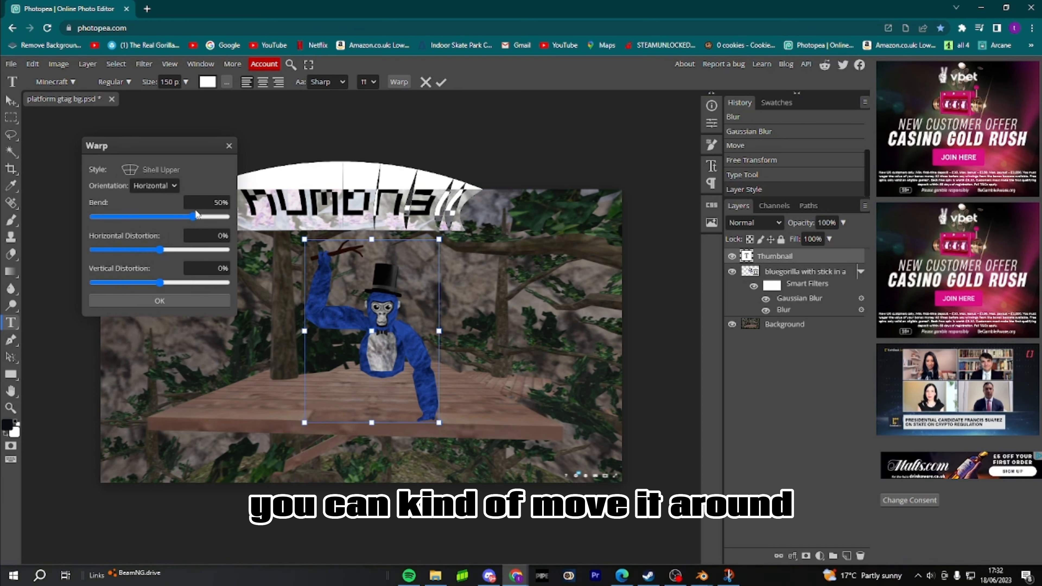
drag(197, 213, 164, 217)
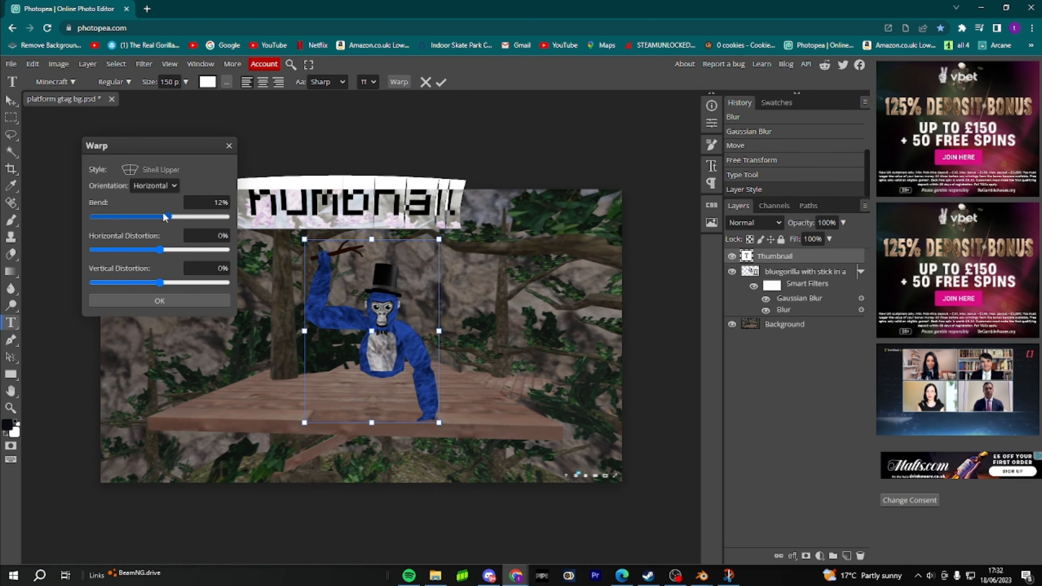
click(179, 303)
Move the Thumbnail text fully onto the image above the gorilla and scale it up to about 121.5%
click(11, 100)
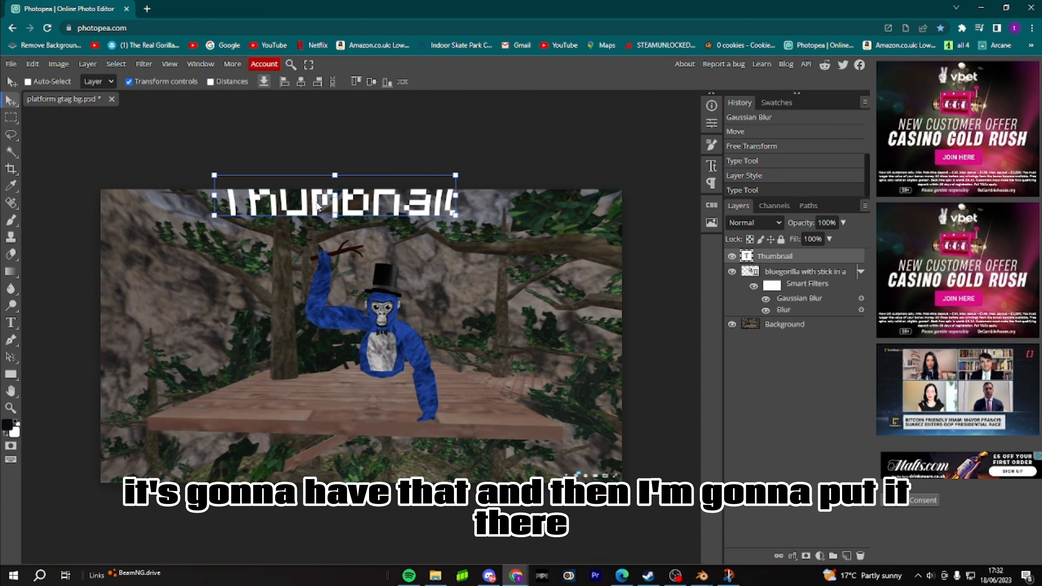
drag(318, 205, 353, 224)
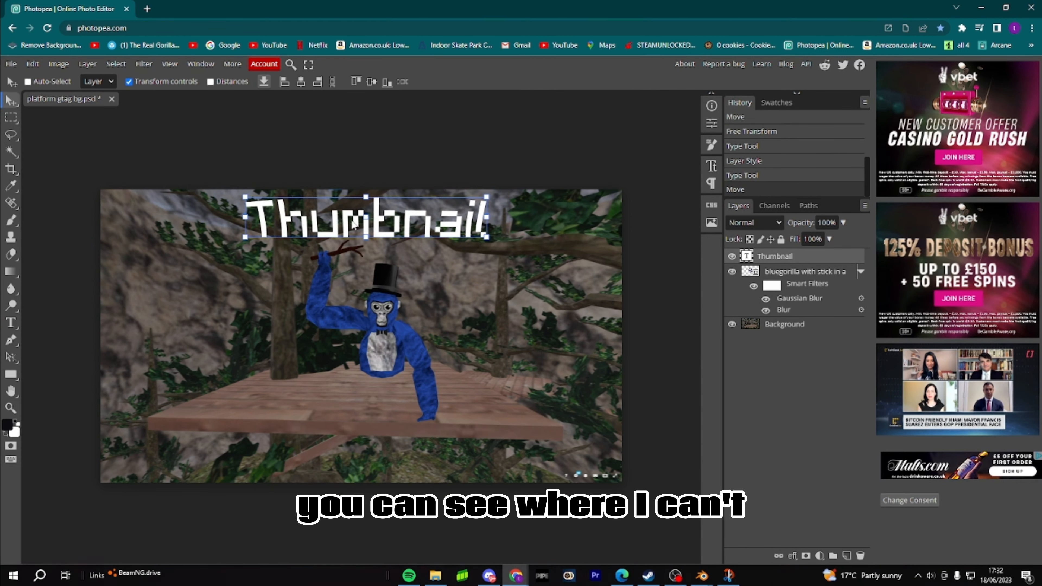
drag(487, 237, 551, 254)
drag(484, 228, 460, 233)
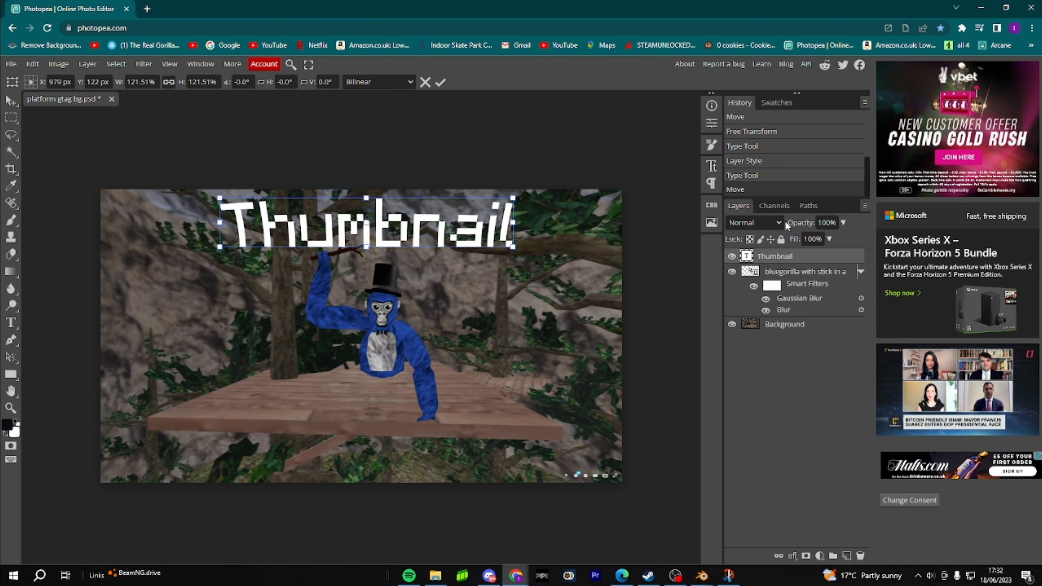
Place the Thumbnail layer beneath the gorilla layer and enlarge the text to about 104.5%, centred horizontally at 960 px
drag(808, 257, 808, 324)
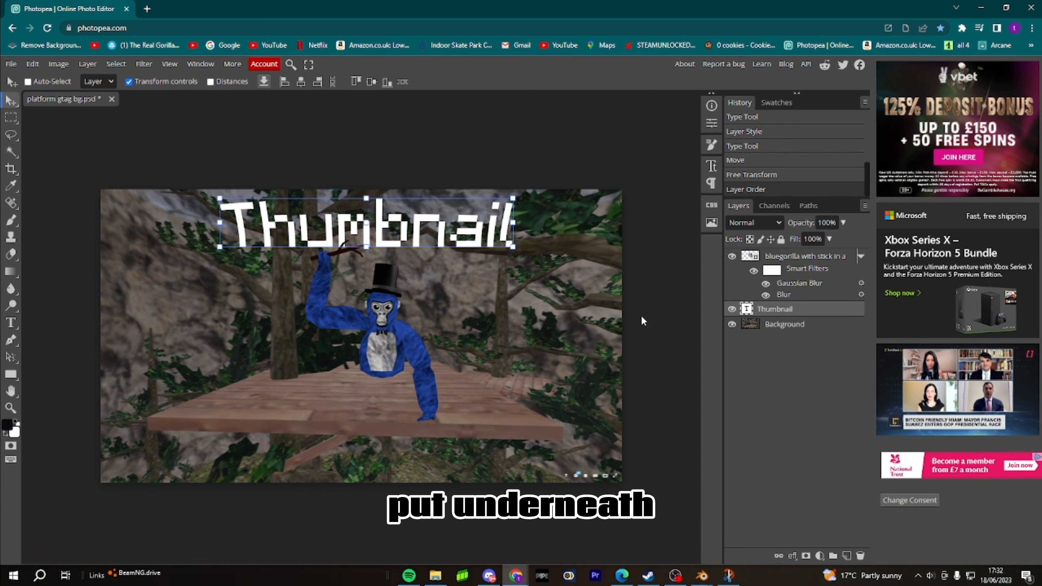
drag(456, 242, 501, 232)
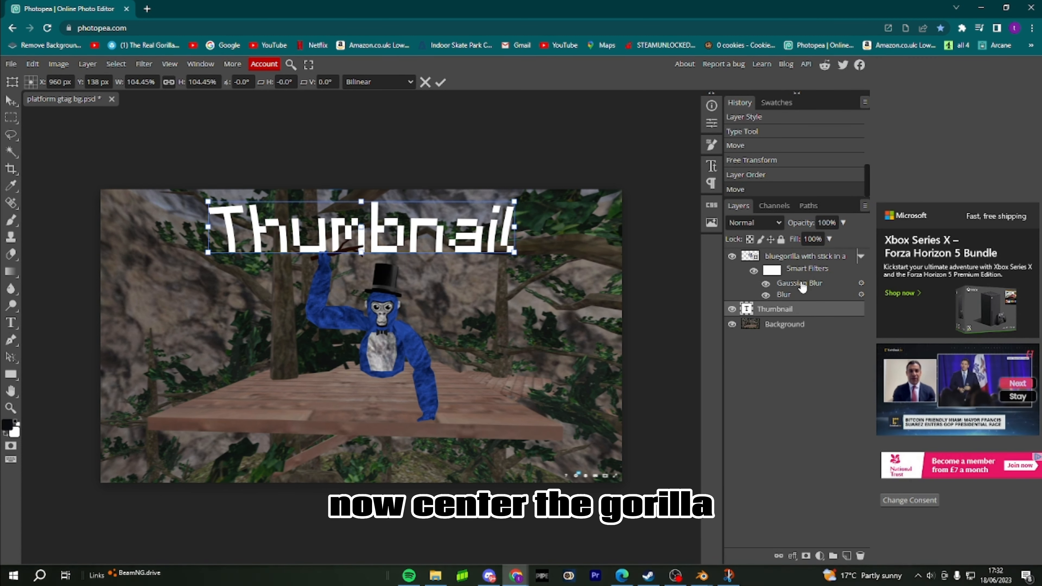
Shift the gorilla slightly so it is centred horizontally beneath the Thumbnail text
click(756, 259)
drag(424, 334, 414, 338)
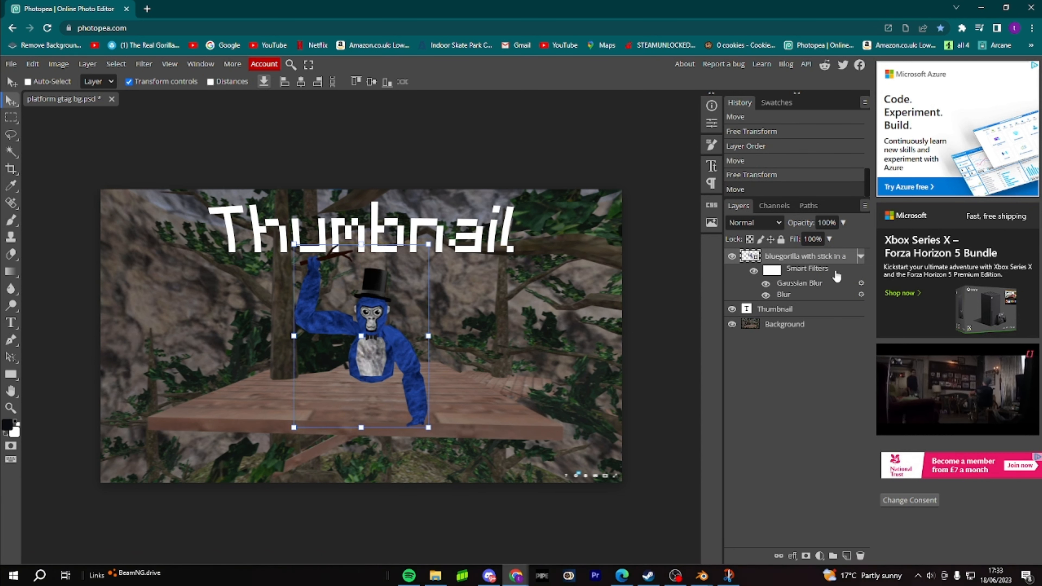
Add a Bevel and Emboss effect to the Thumbnail layer, keeping the text visible beside the dialog
double_click(826, 311)
drag(245, 210, 722, 189)
click(574, 233)
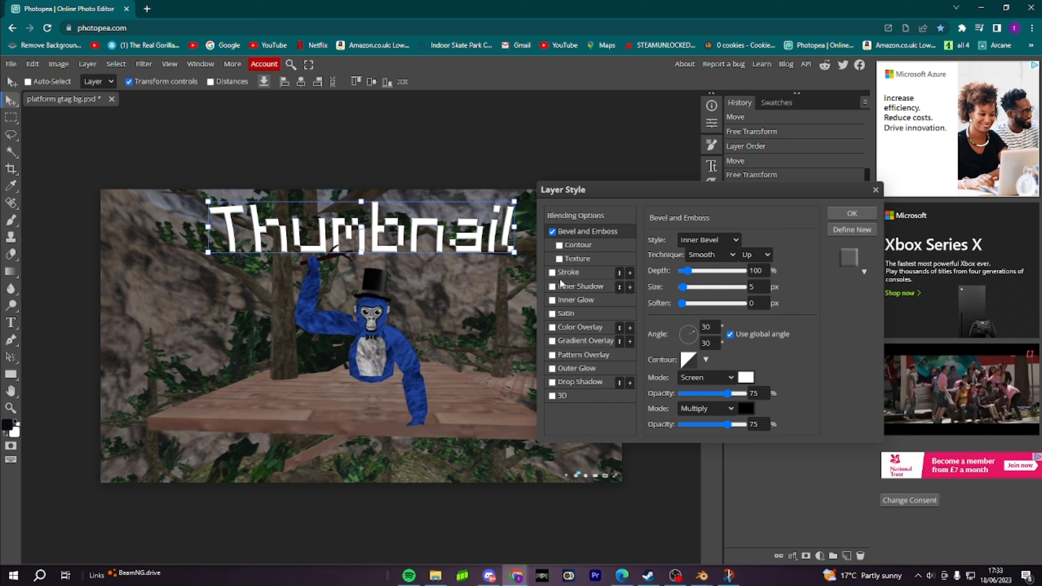
Add an Outer Glow effect to the Thumbnail text and change its colour to a saturated blue
click(560, 368)
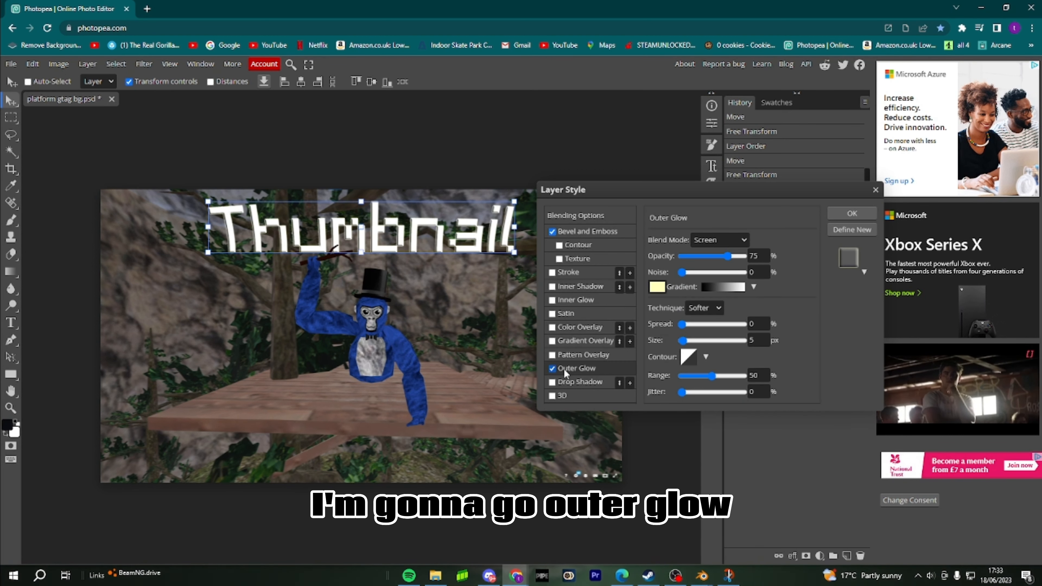
click(657, 287)
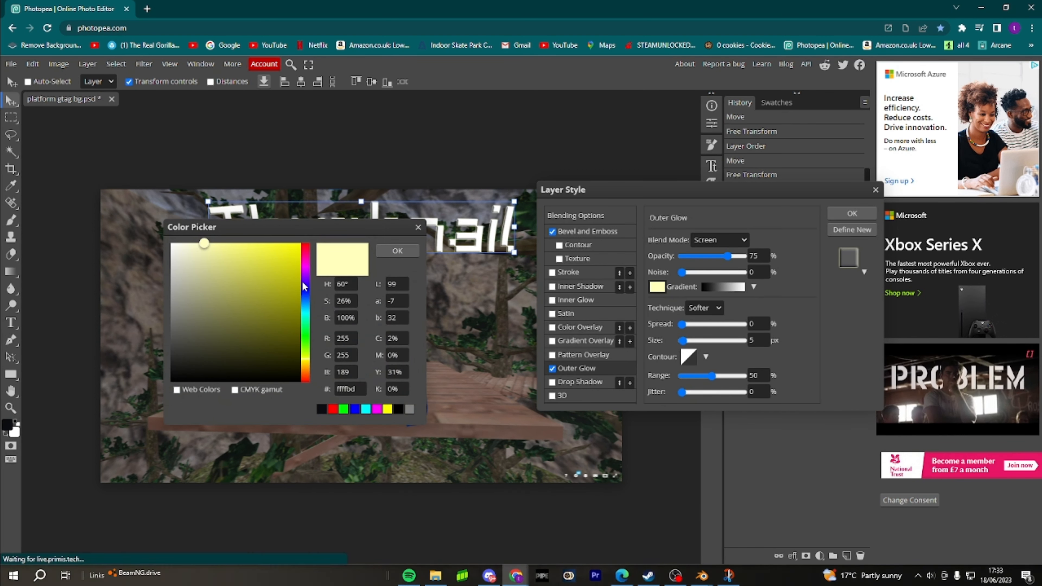
click(306, 290)
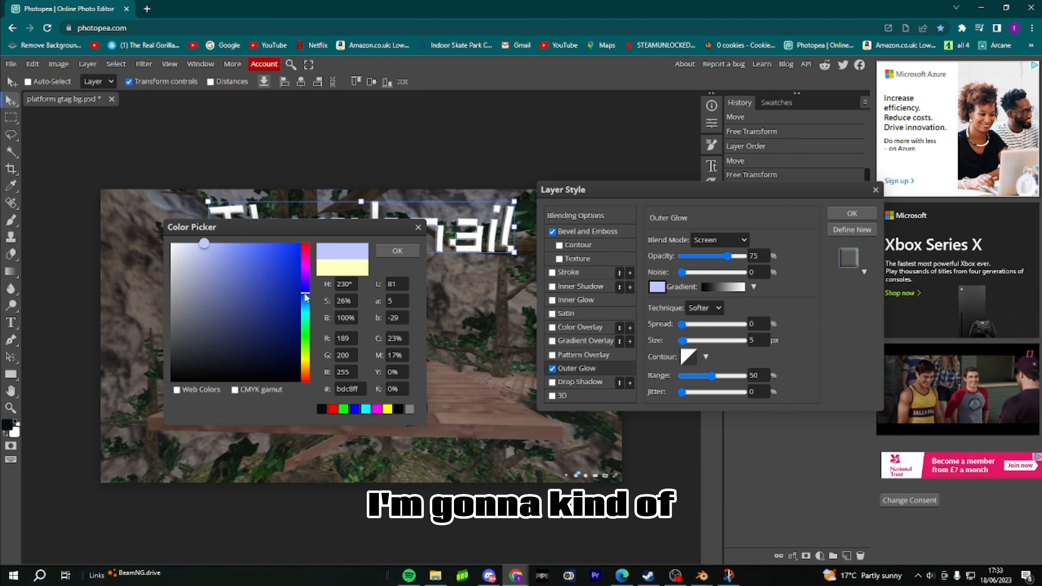
click(305, 295)
mouse_move(278, 265)
mouse_down()
mouse_move(298, 274)
mouse_move(289, 262)
mouse_up()
click(394, 251)
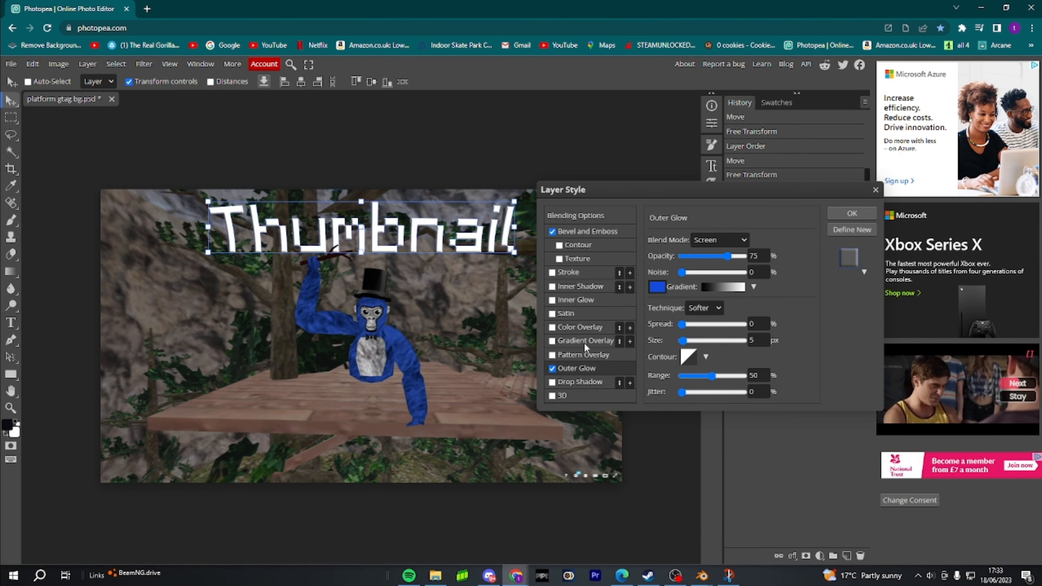
Try stronger Outer Glow settings on the Thumbnail text, with size 200 px, spread 15% and range 66%
click(689, 341)
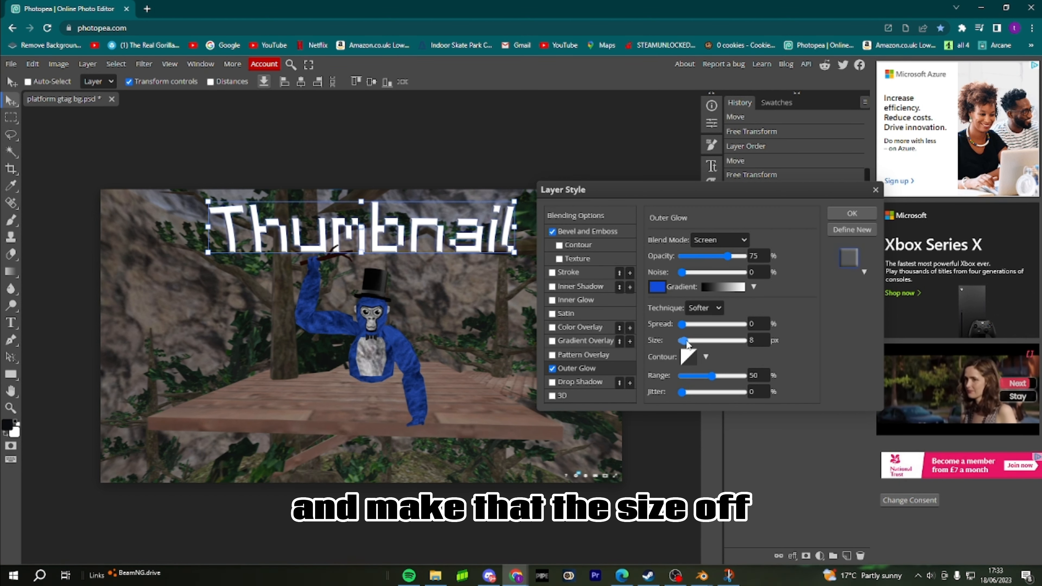
mouse_move(689, 340)
mouse_down()
mouse_move(765, 331)
mouse_move(692, 331)
mouse_up()
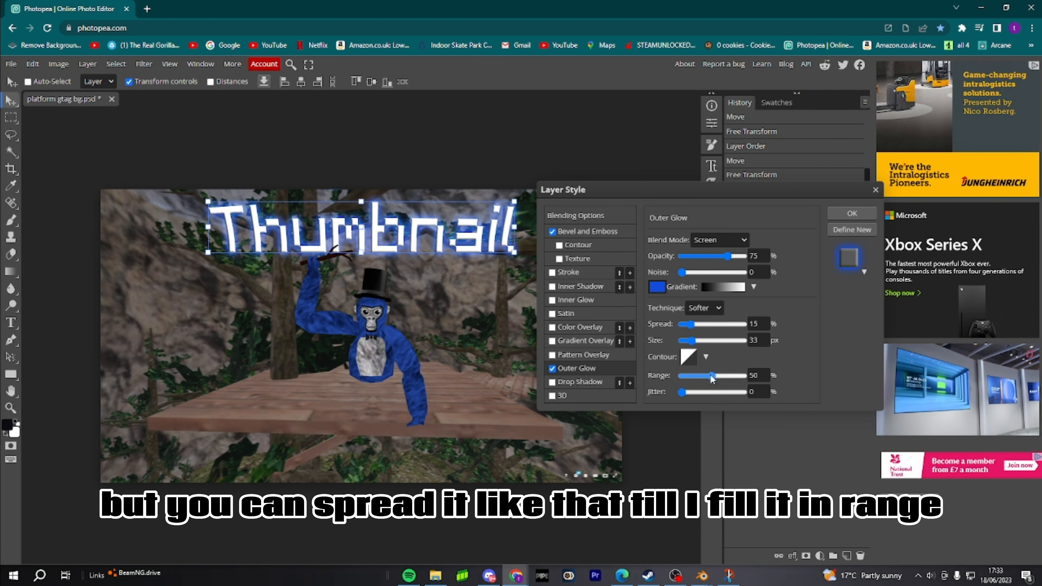
mouse_move(712, 375)
mouse_down()
mouse_move(682, 377)
mouse_move(705, 379)
mouse_up()
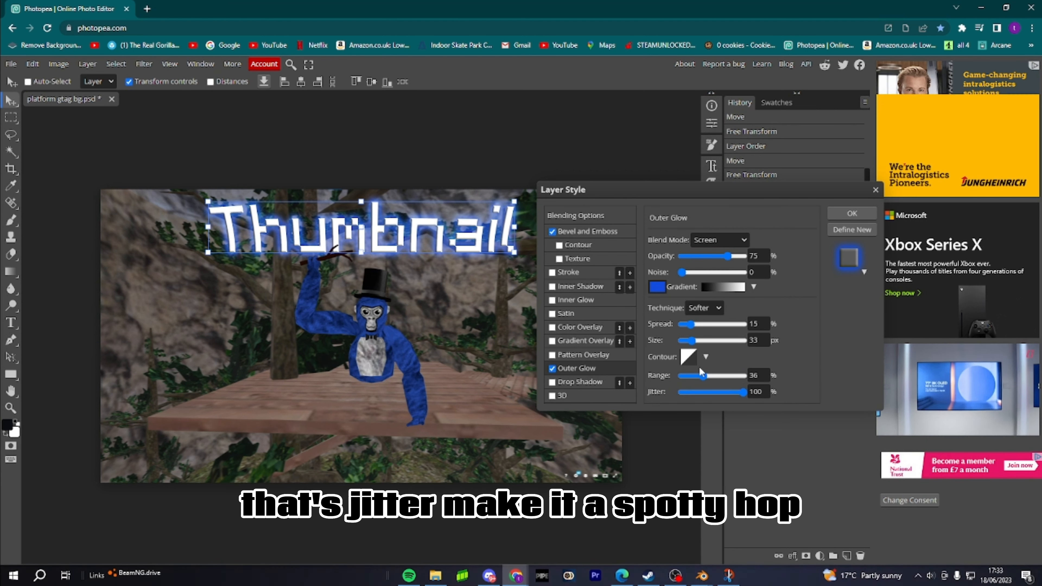
drag(703, 376, 682, 376)
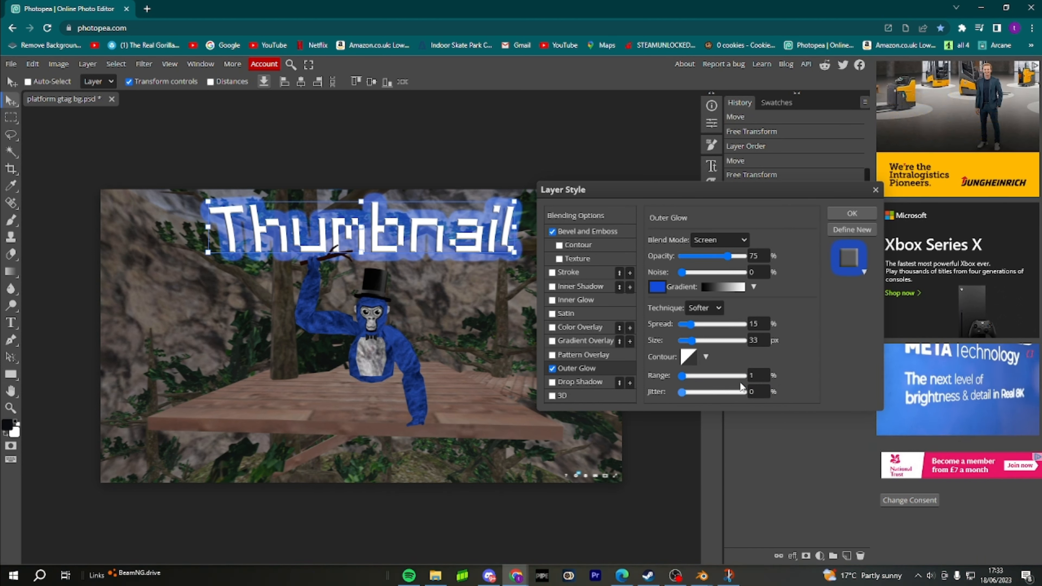
drag(682, 375, 721, 376)
drag(691, 340, 745, 340)
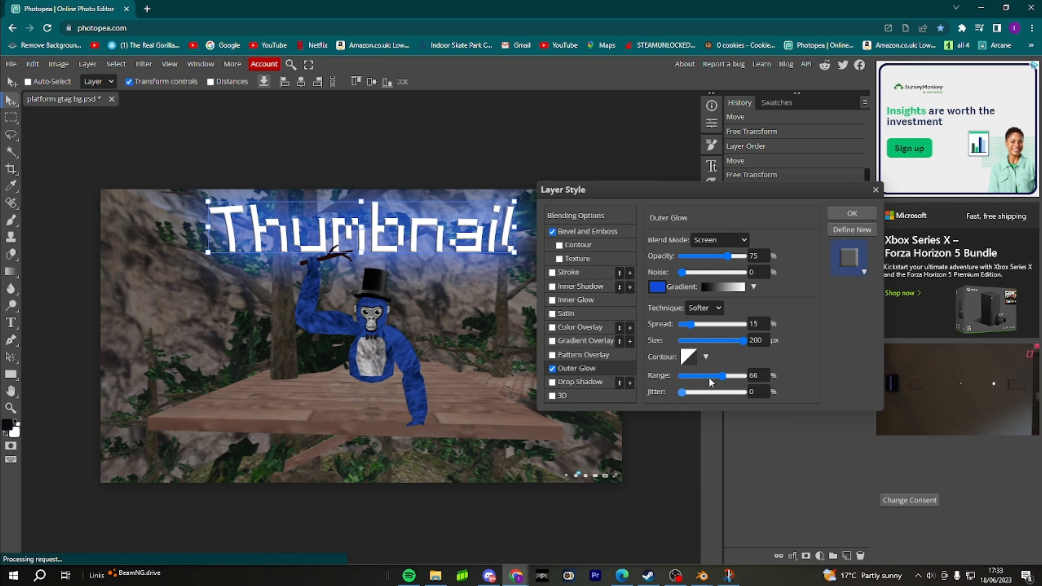
Set the Thumbnail text's Outer Glow to spread 0%, size 35 px, range 19% and jitter 34%
drag(691, 324, 743, 323)
mouse_move(706, 392)
mouse_down()
mouse_move(715, 393)
mouse_move(688, 393)
mouse_move(702, 392)
mouse_move(693, 379)
mouse_up()
drag(740, 326, 674, 329)
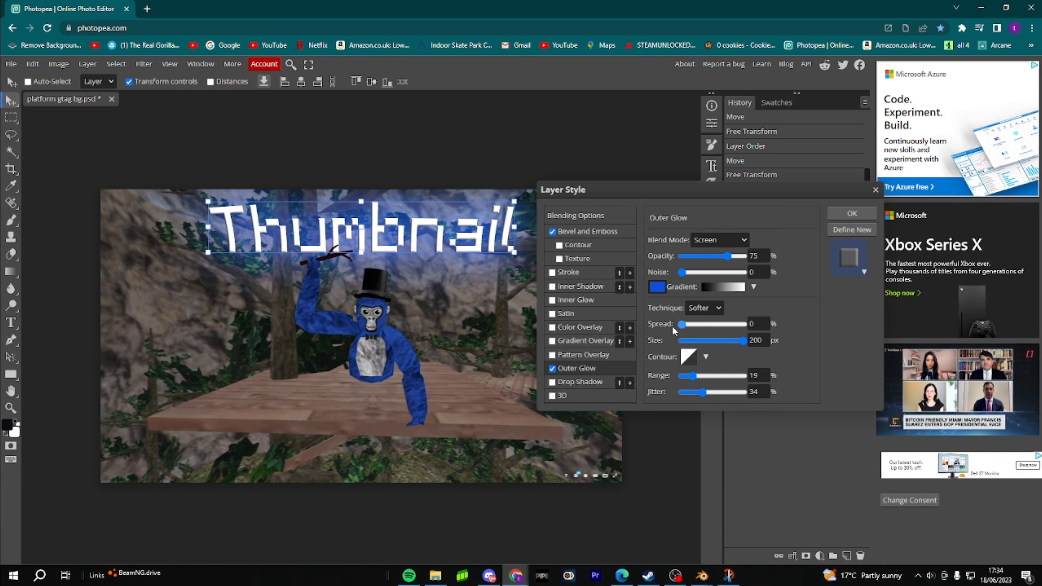
click(693, 340)
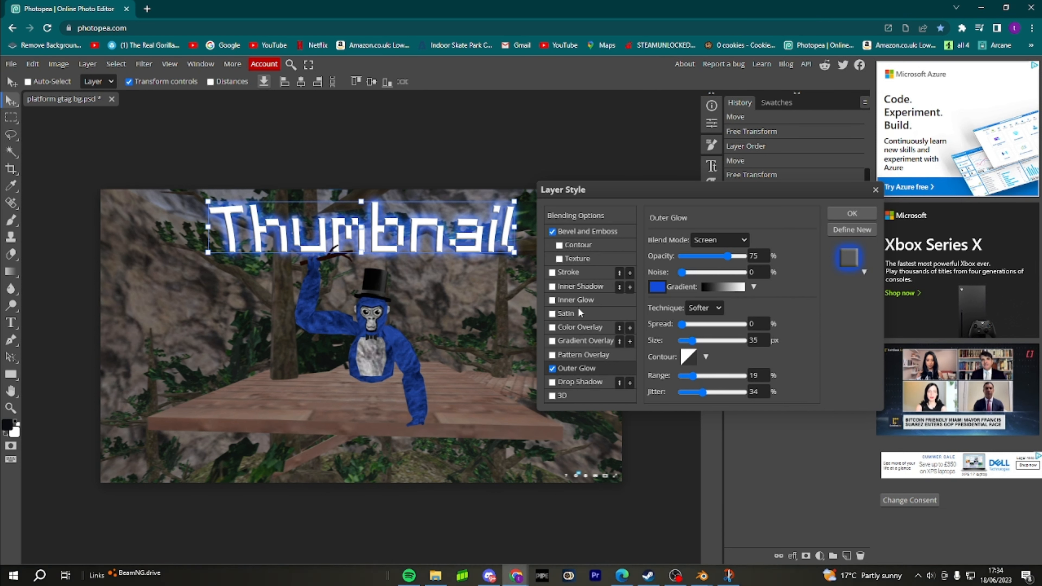
Add an 11 px outside stroke in blue #0944d8 to the Thumbnail text and enlarge its Outer Glow to 59 px
click(570, 273)
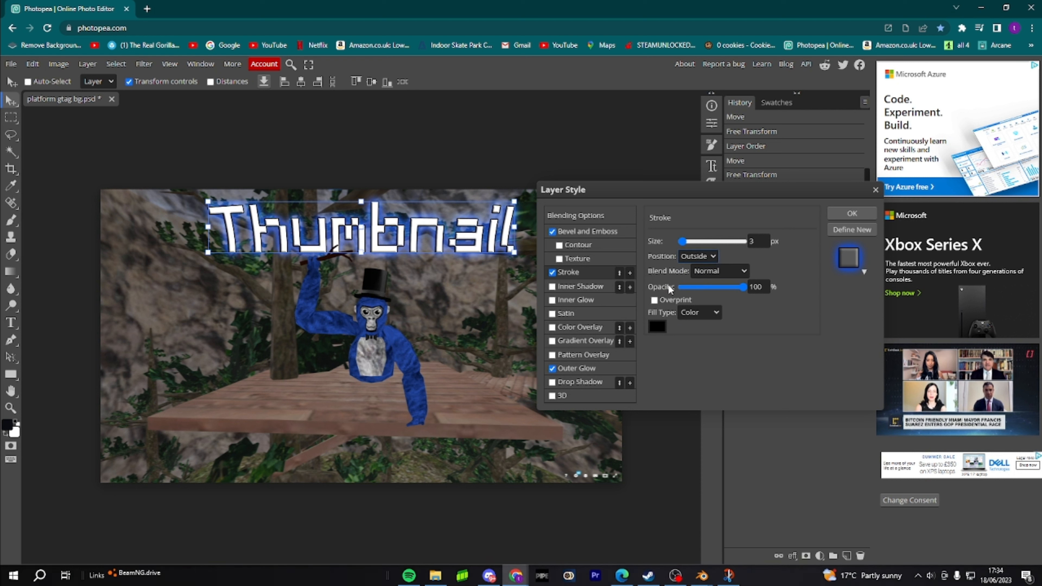
click(656, 327)
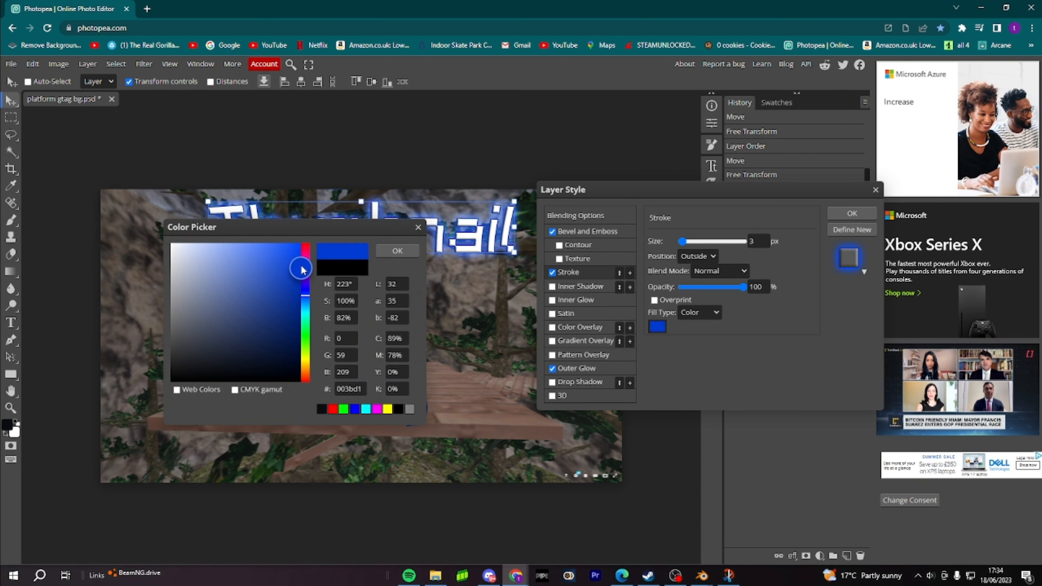
click(397, 251)
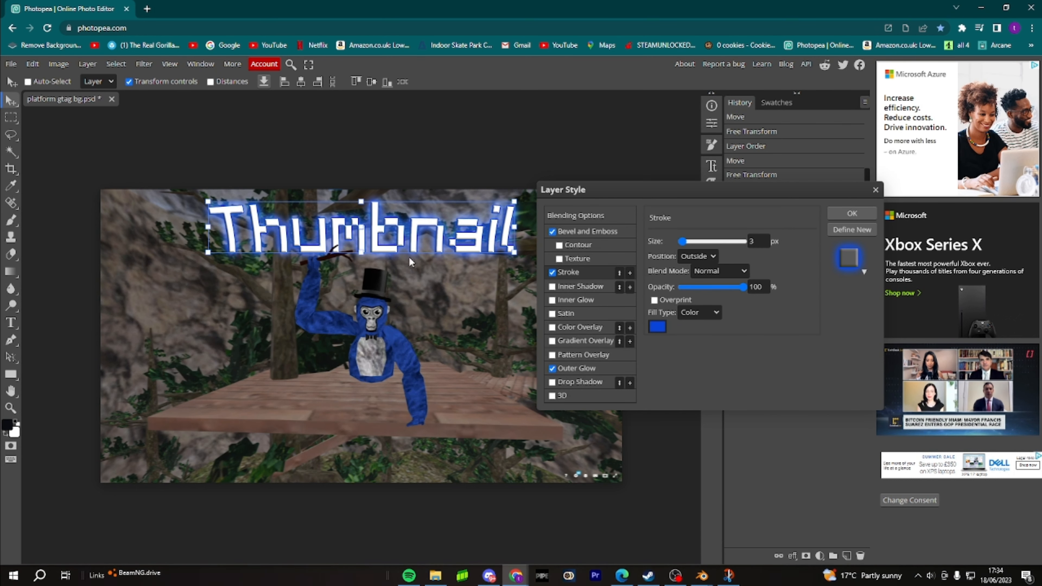
drag(687, 241, 684, 241)
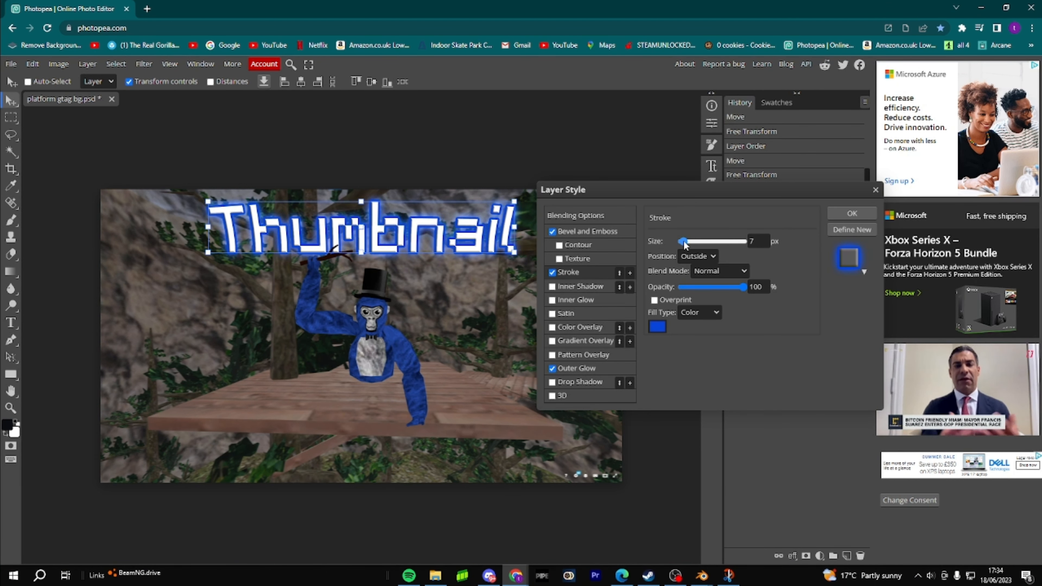
click(583, 367)
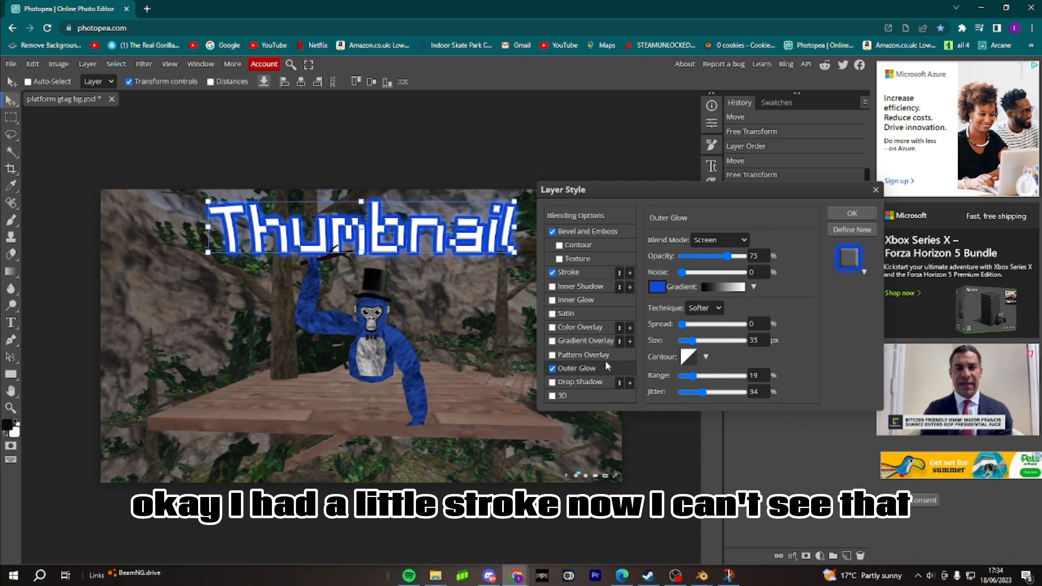
drag(688, 341, 706, 347)
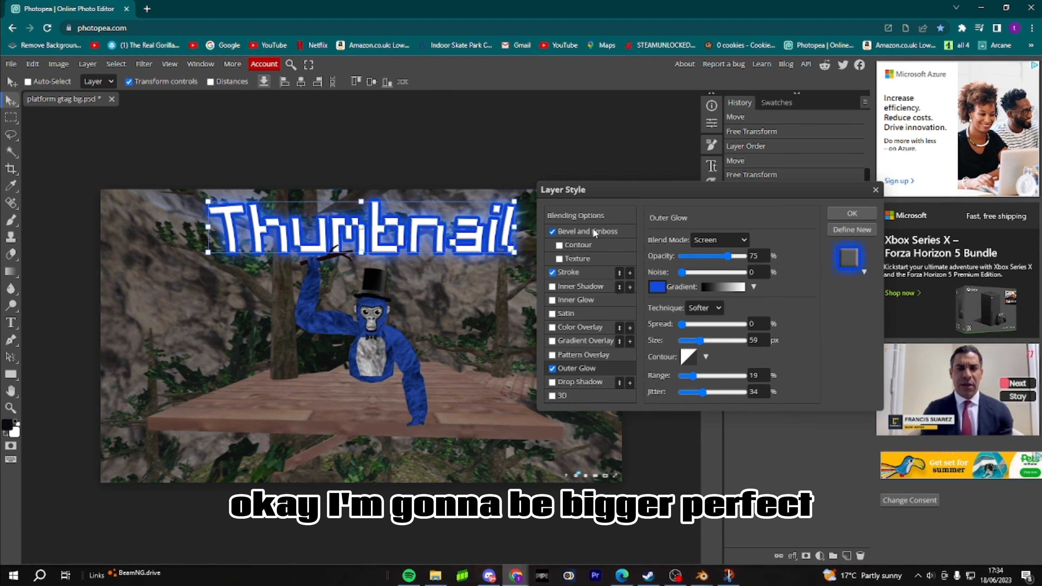
Try a second stroke in red #ff0000 at 30 px and a Drop Shadow on the Thumbnail text
click(629, 272)
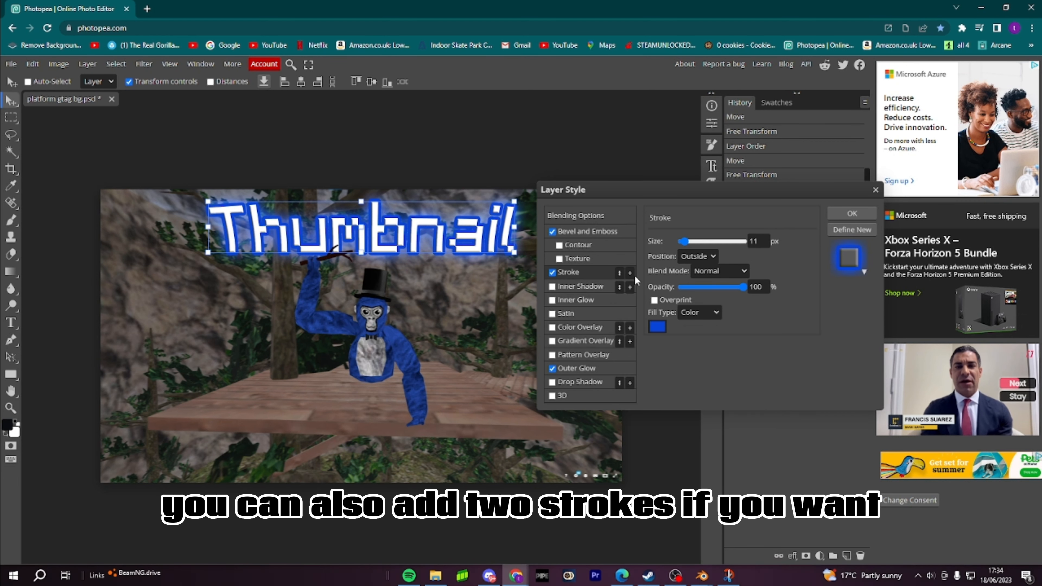
click(657, 326)
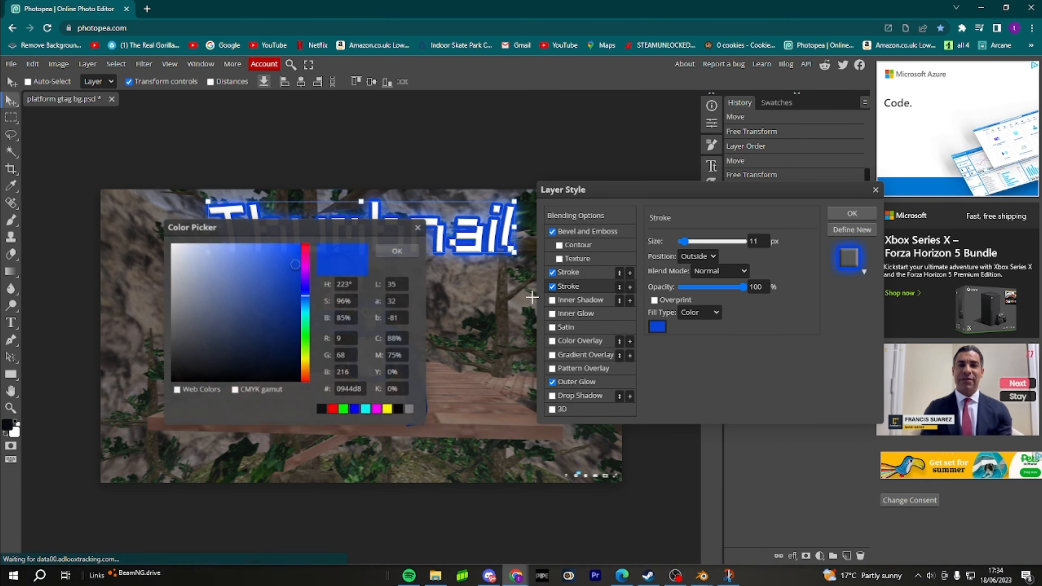
click(283, 286)
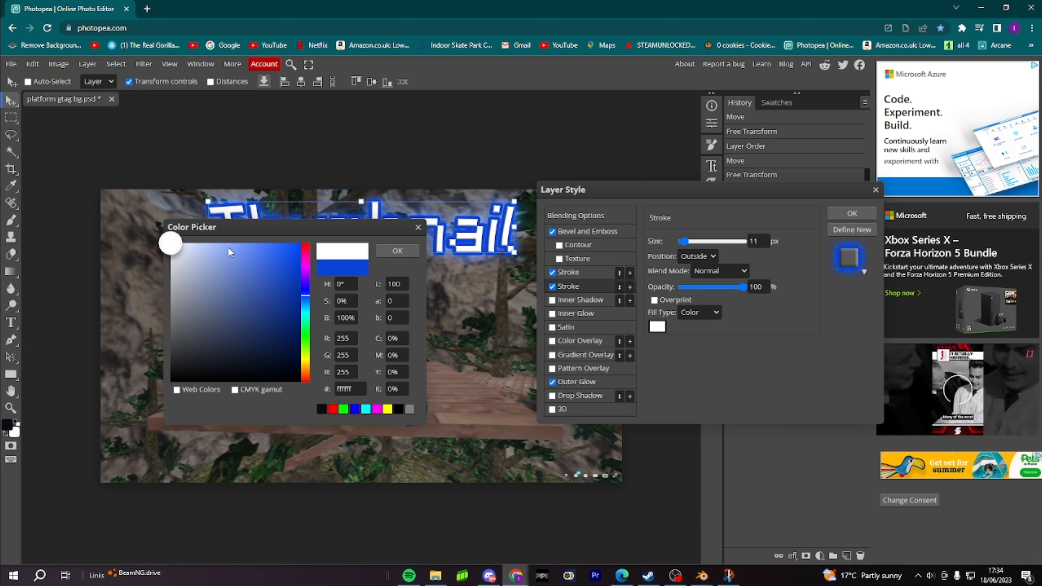
drag(229, 251, 69, 209)
drag(279, 282, 307, 215)
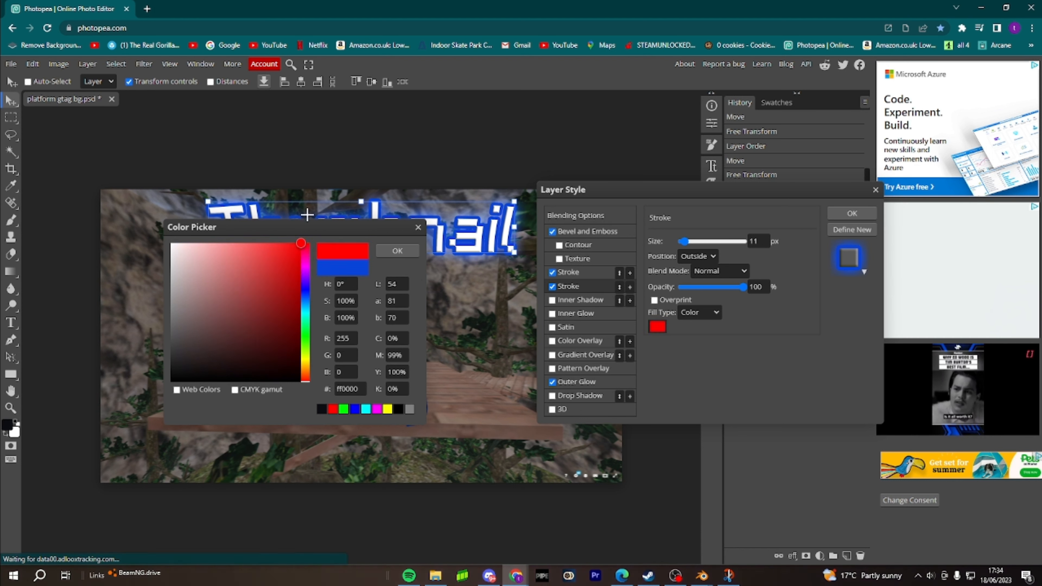
click(397, 251)
drag(686, 242, 691, 243)
click(551, 287)
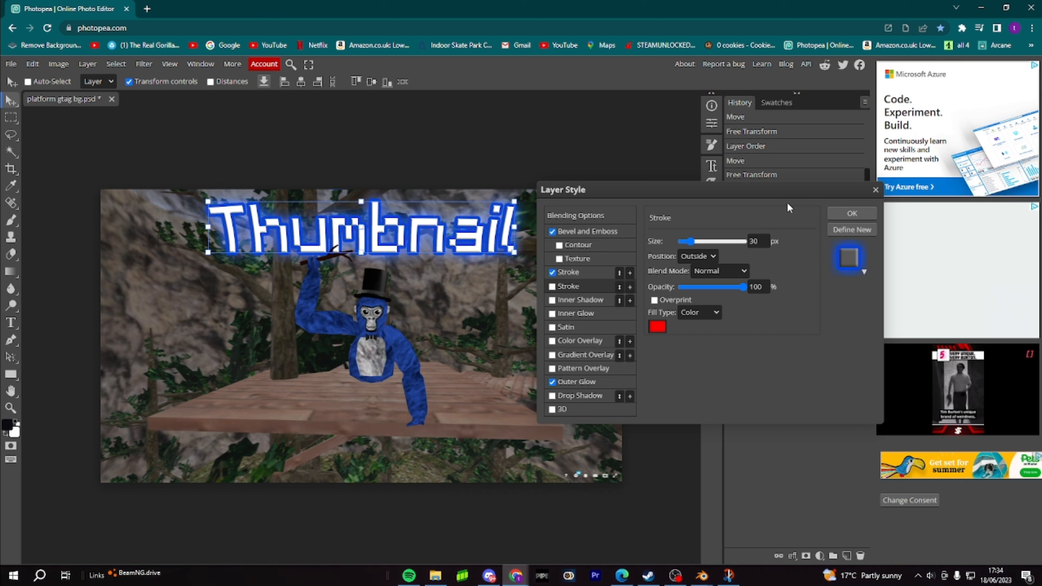
click(552, 396)
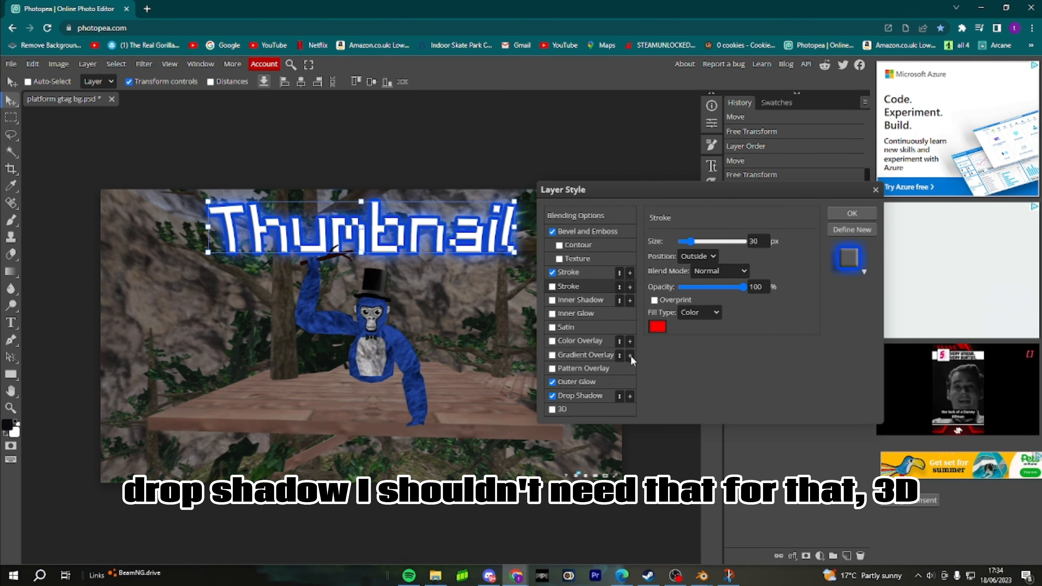
click(552, 396)
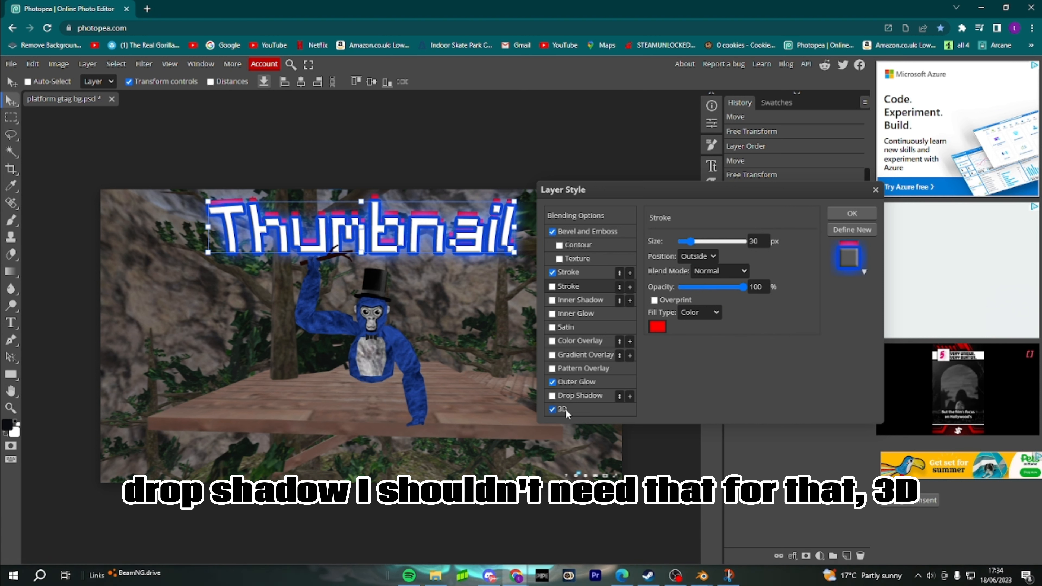
Give the Thumbnail text a white 3D effect with a 91° angle and 12 px distance, and apply the layer style
click(563, 409)
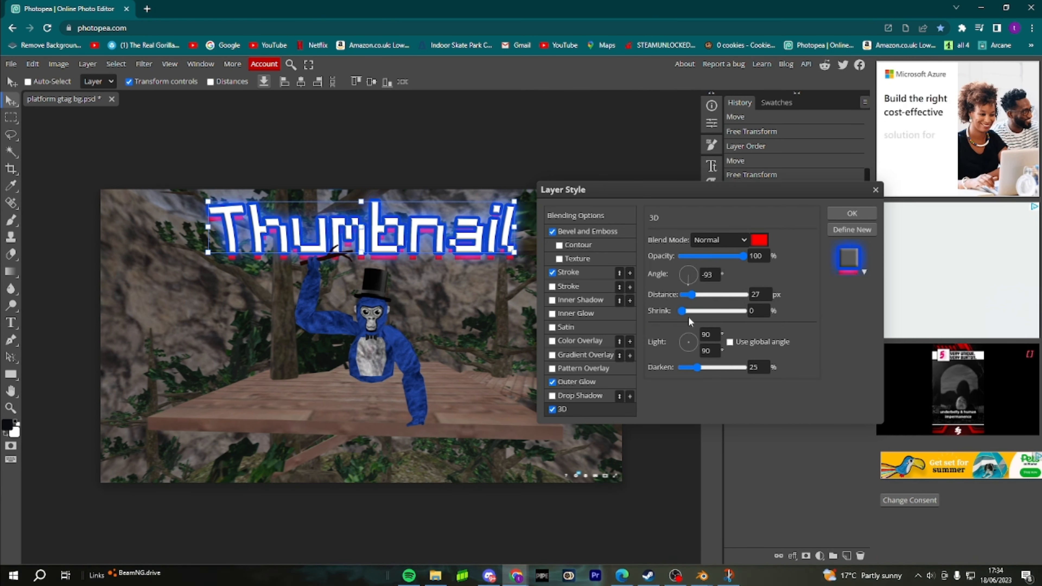
drag(689, 322, 683, 241)
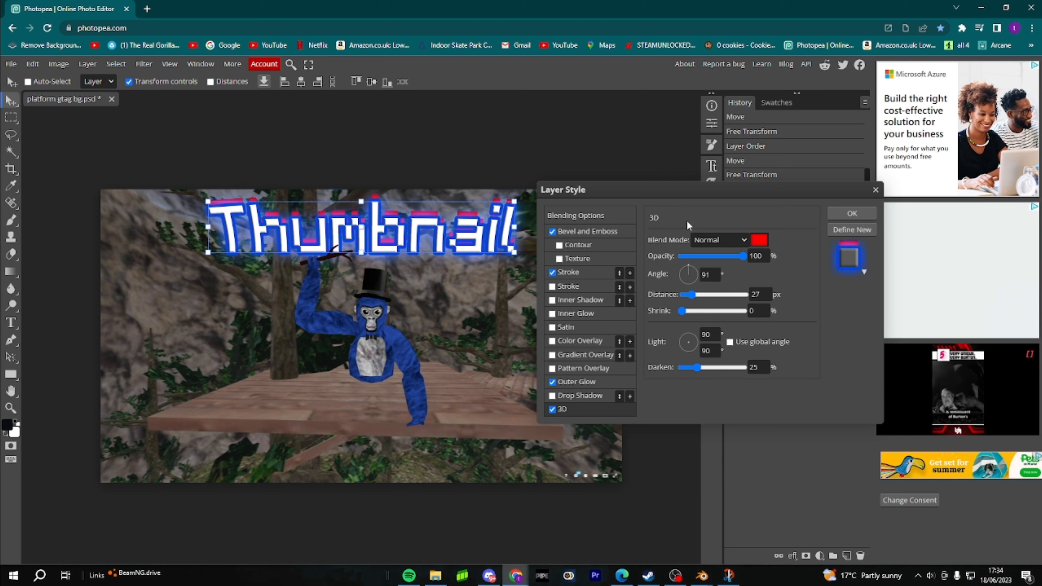
click(759, 240)
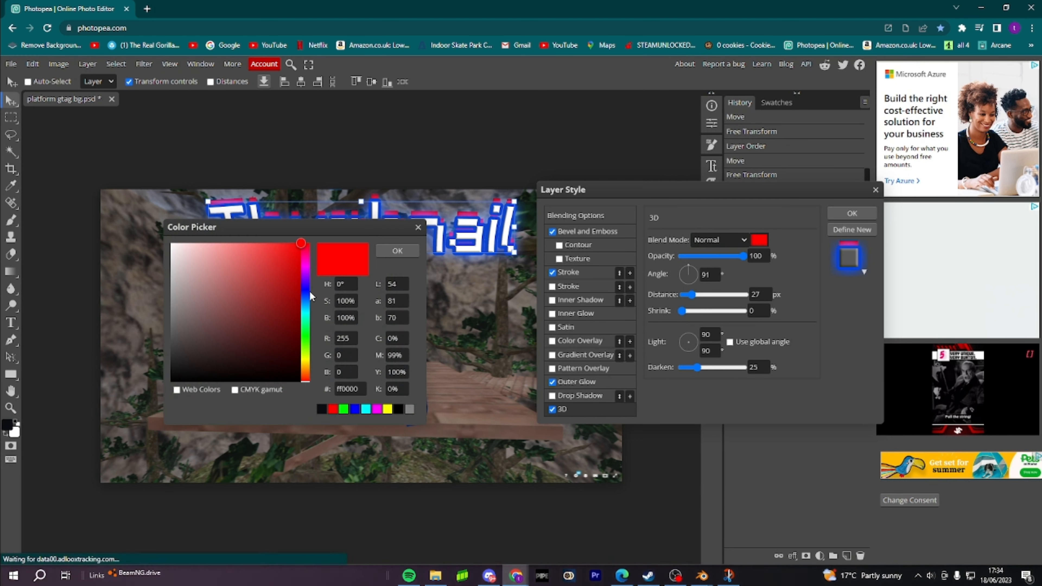
click(306, 280)
click(182, 244)
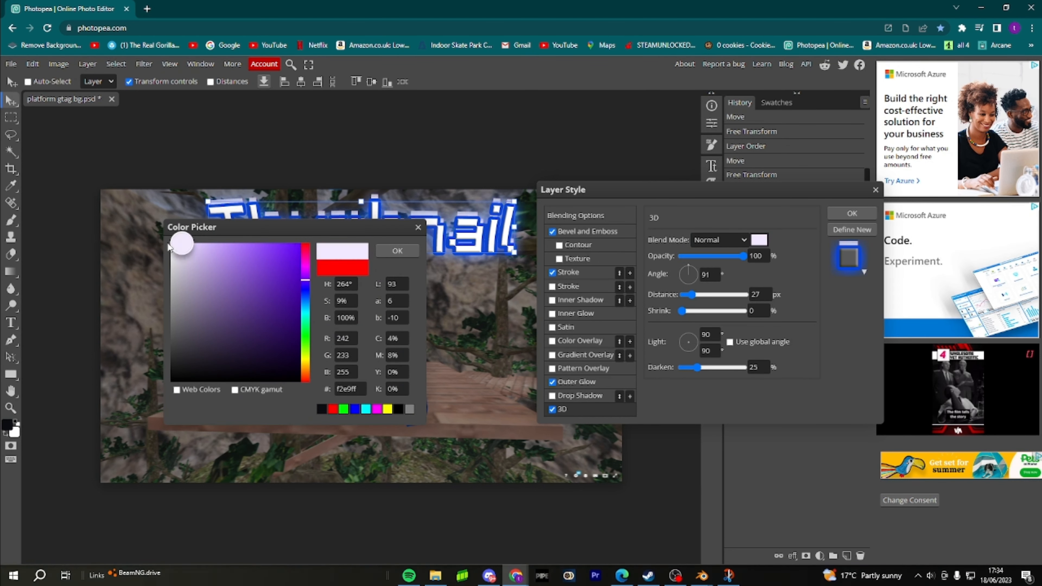
click(397, 250)
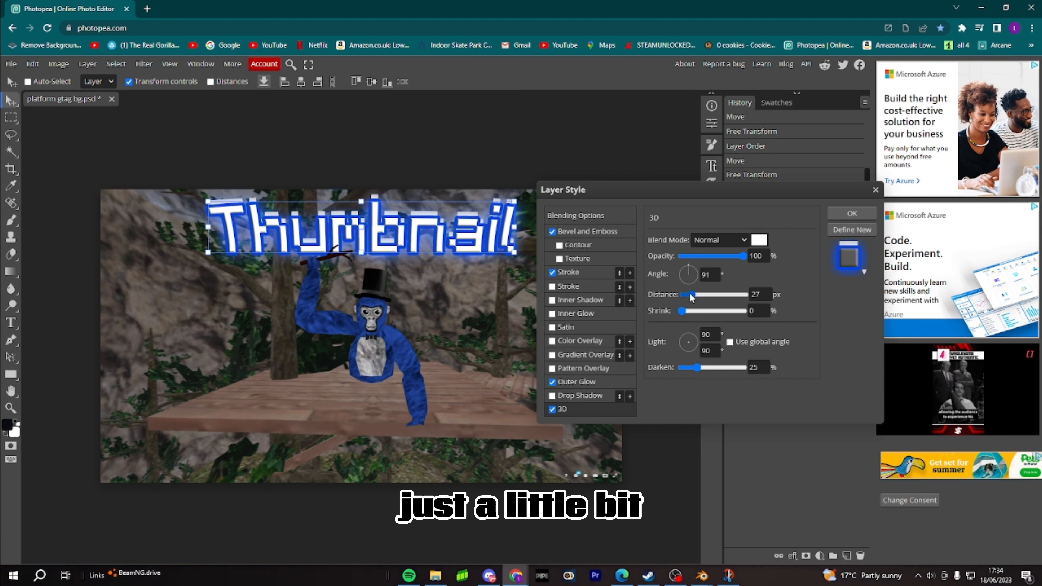
drag(688, 299, 689, 299)
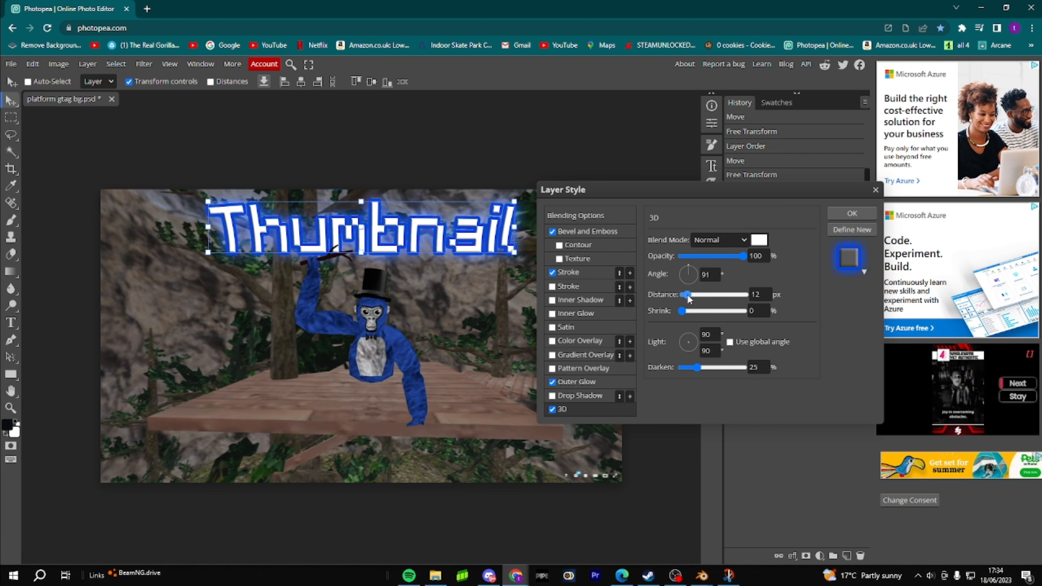
click(860, 217)
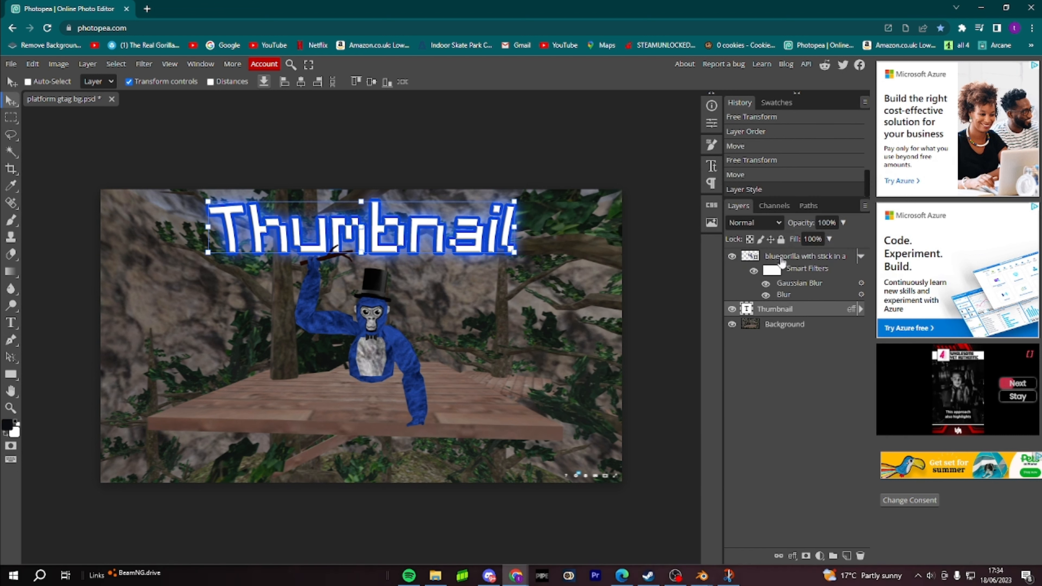
Try a stroke on the gorilla layer, and give the layer a Bevel and Emboss effect instead
click(781, 256)
double_click(781, 257)
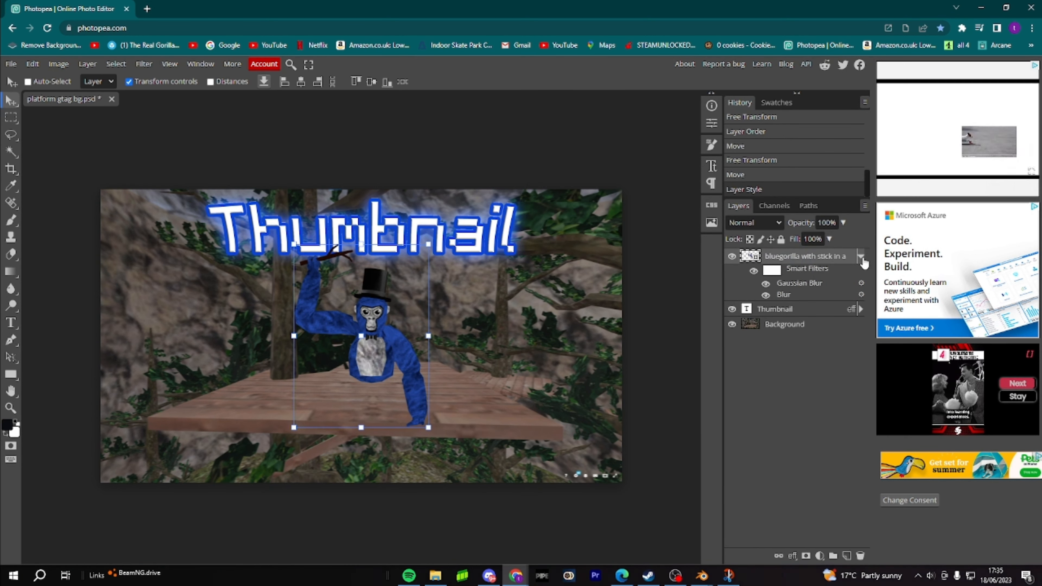
double_click(849, 257)
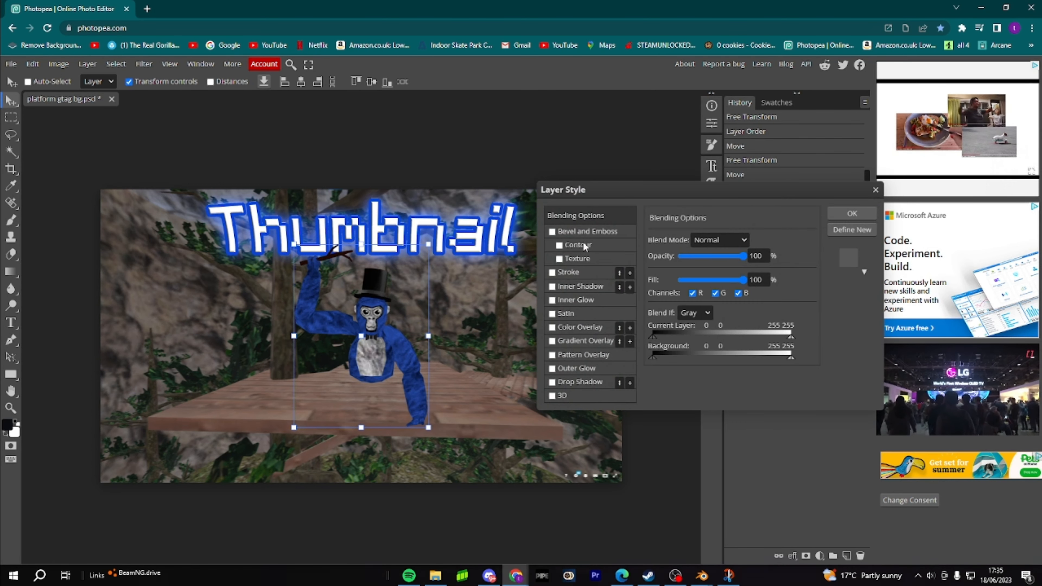
click(553, 272)
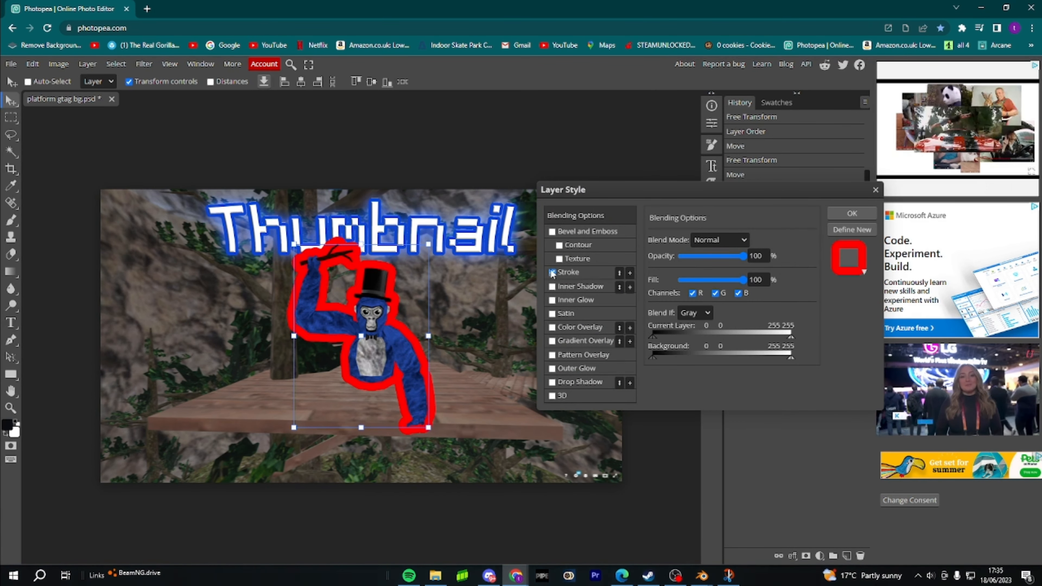
click(552, 272)
click(551, 231)
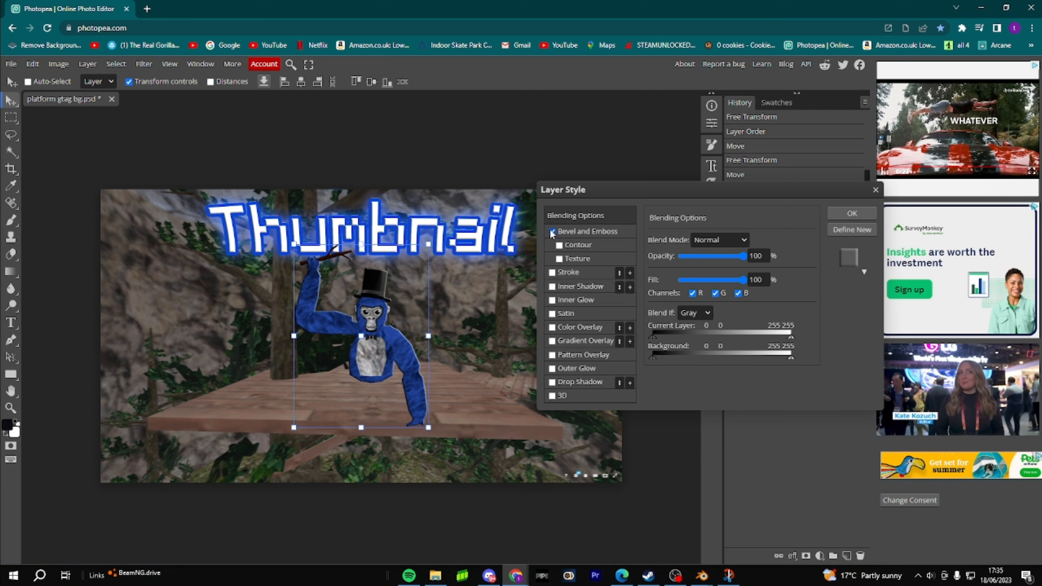
Try a Bevel and Emboss at 10 px size on the gorilla layer, and turn the effect off
click(551, 231)
click(551, 231)
click(552, 231)
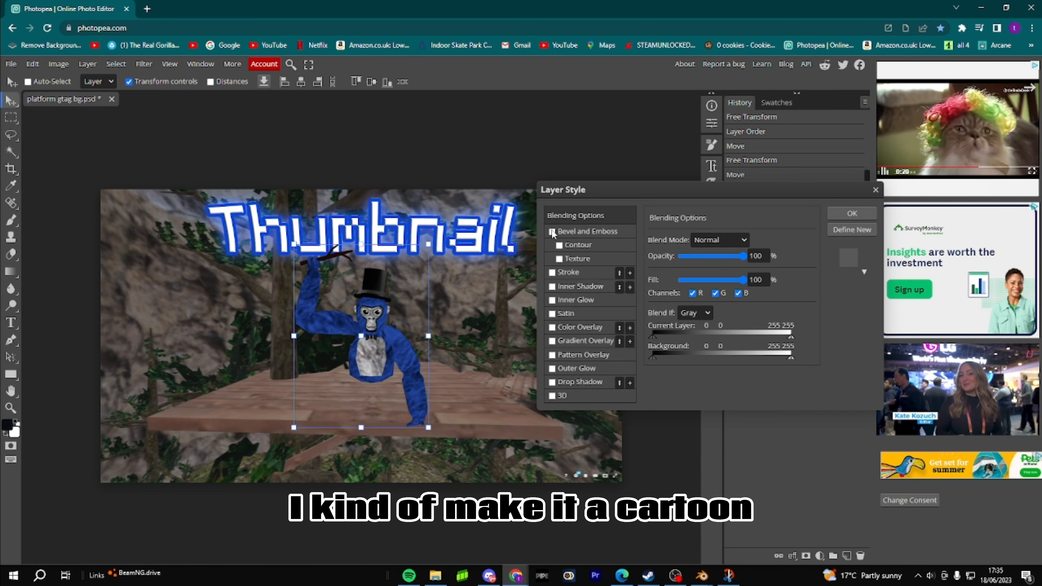
click(552, 232)
click(552, 231)
click(567, 232)
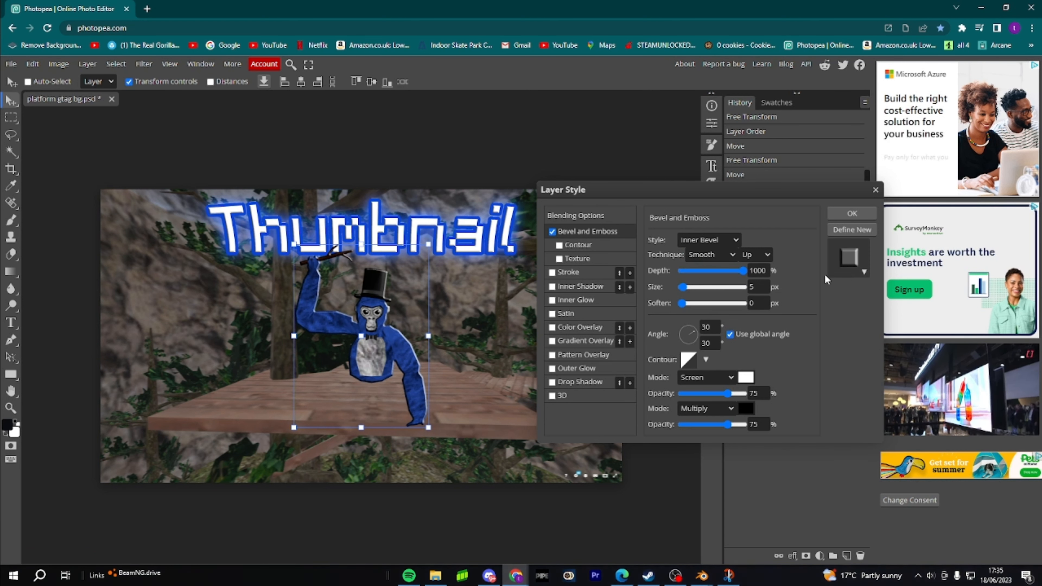
mouse_move(682, 287)
mouse_down()
mouse_move(709, 288)
mouse_move(686, 287)
mouse_up()
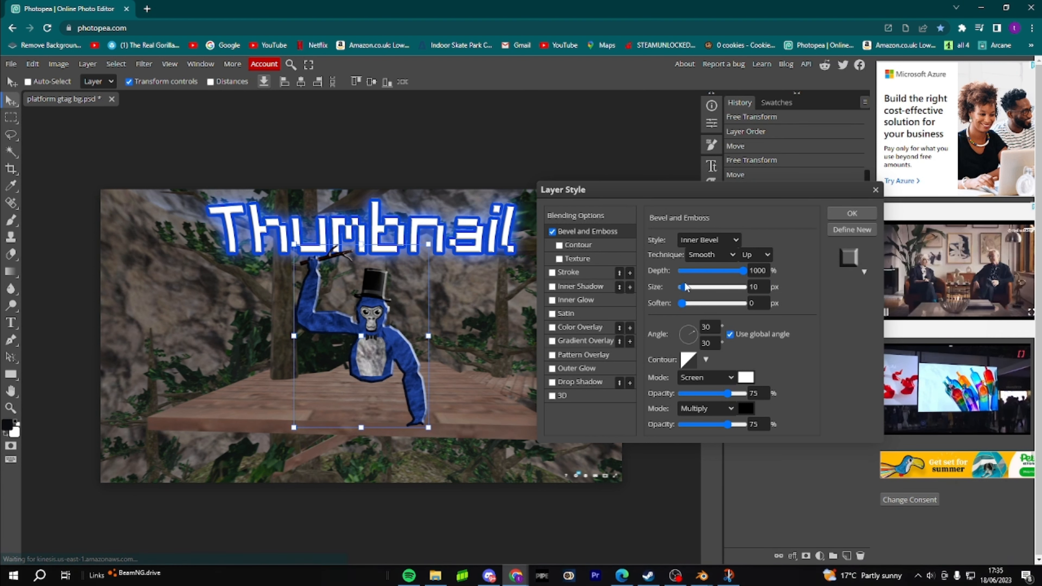
click(552, 232)
Add a white 5 px outside stroke to the gorilla layer
click(568, 272)
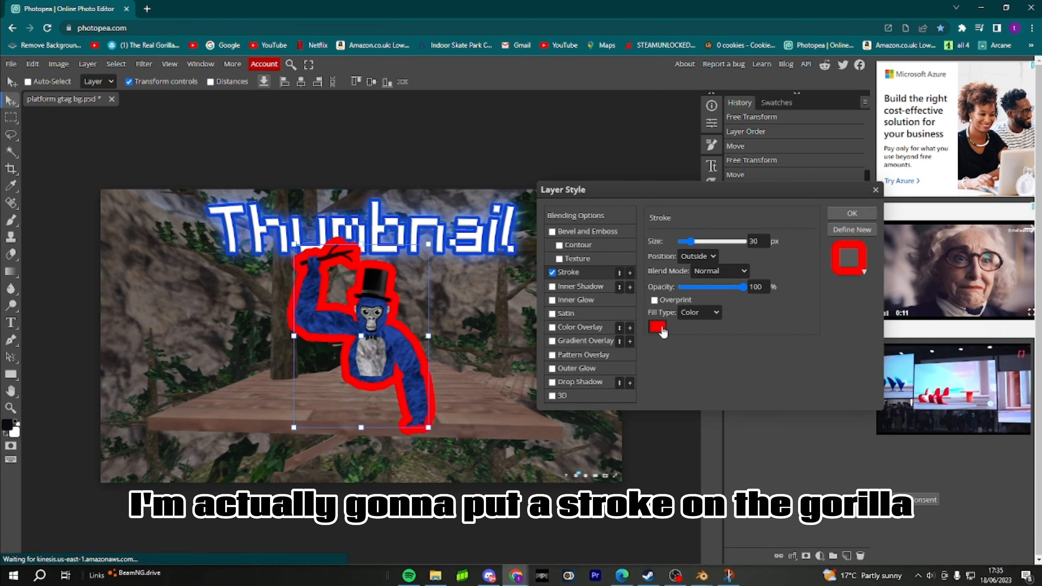
click(657, 327)
click(171, 243)
click(396, 251)
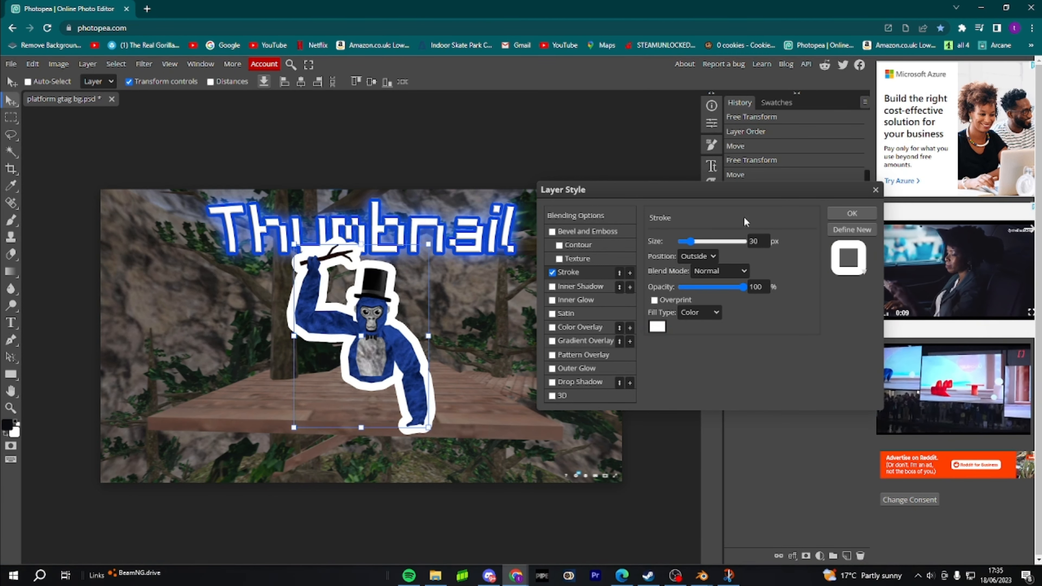
drag(689, 243, 683, 242)
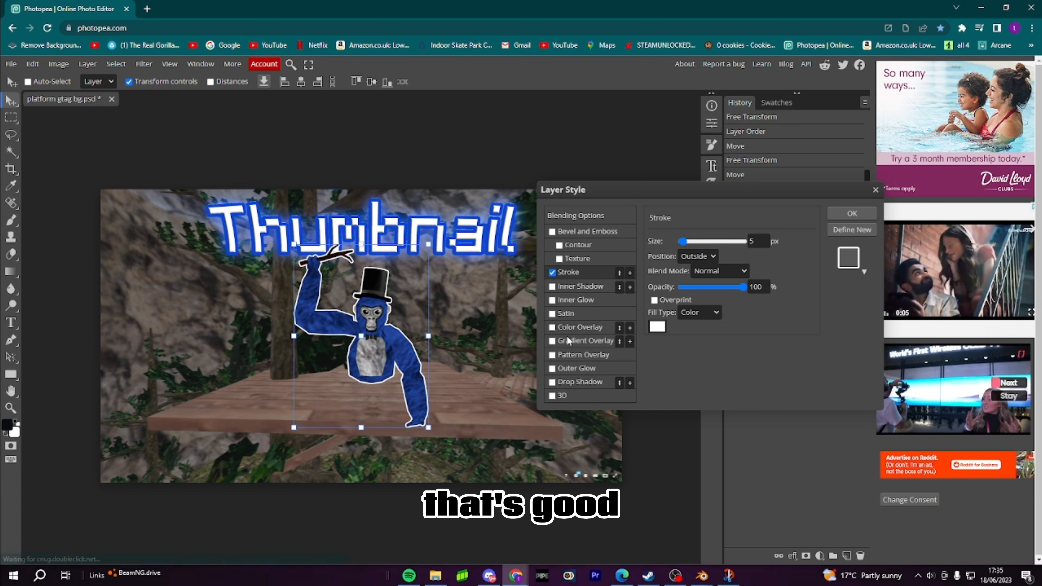
Add a Drop Shadow with 100% spread and 0 px size to the gorilla, and apply the layer style
click(597, 381)
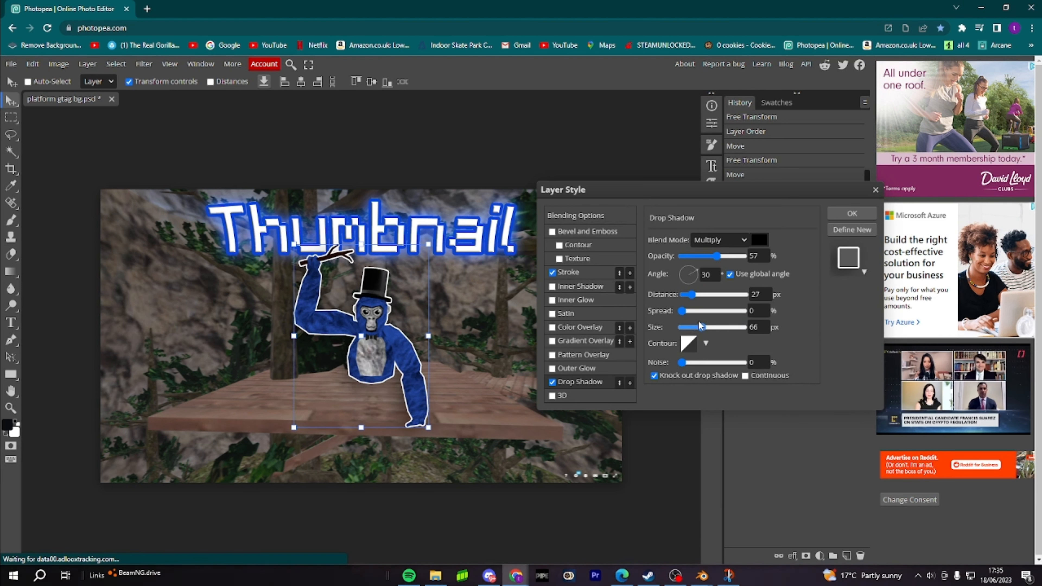
drag(700, 326, 825, 306)
drag(742, 312, 679, 328)
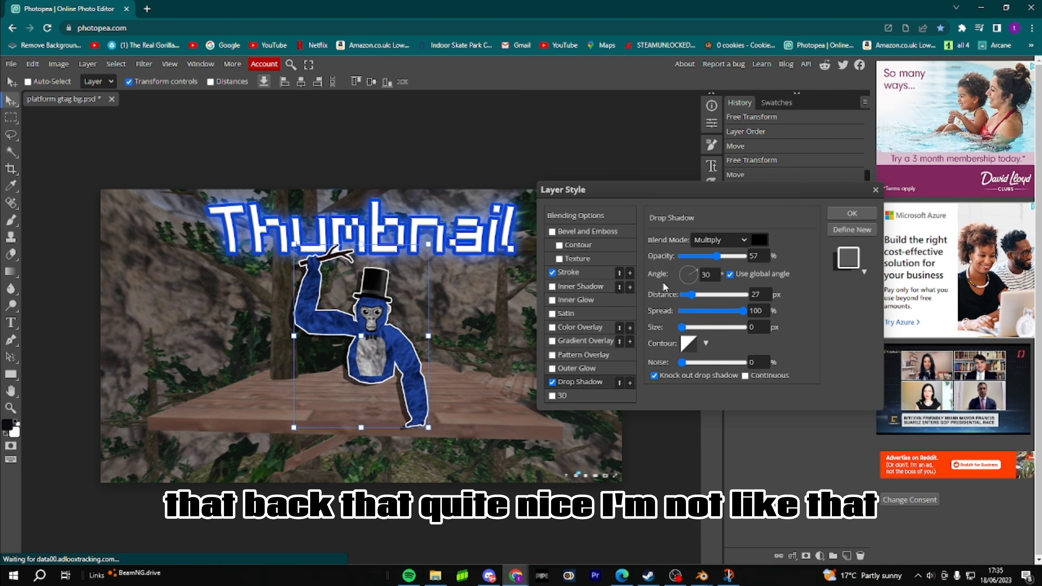
drag(745, 312, 625, 320)
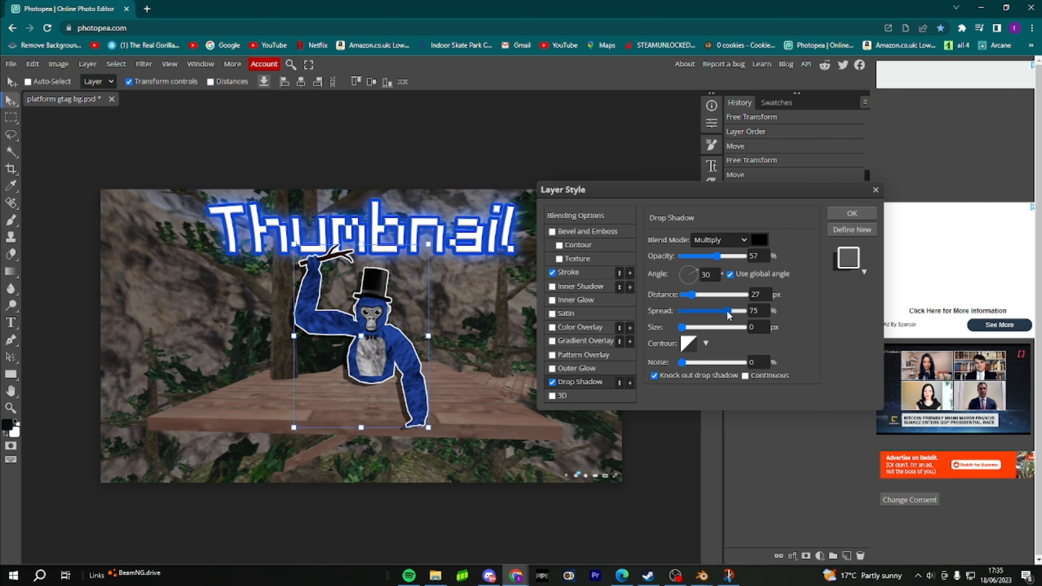
drag(727, 315, 627, 301)
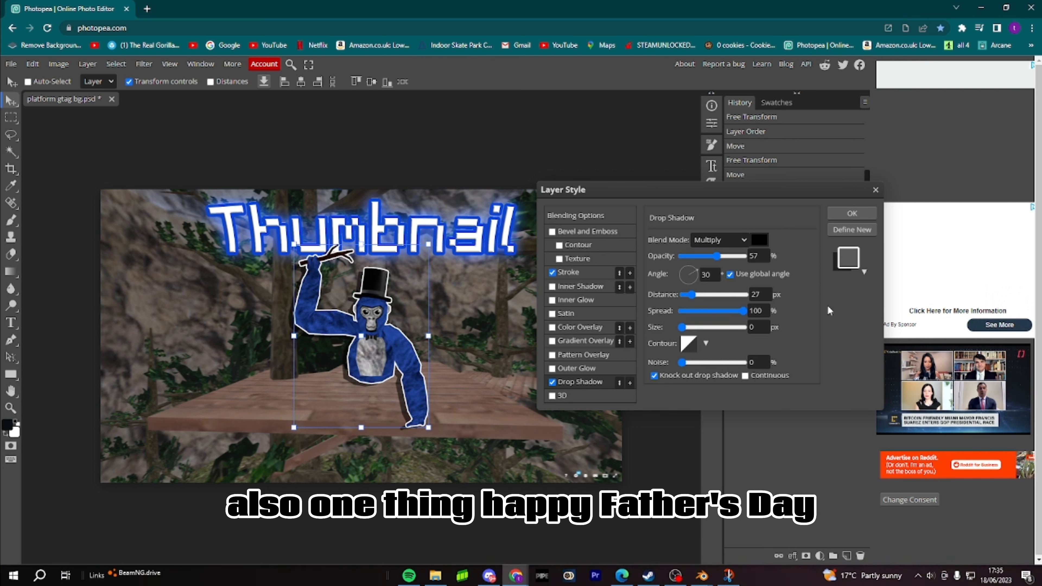
click(852, 214)
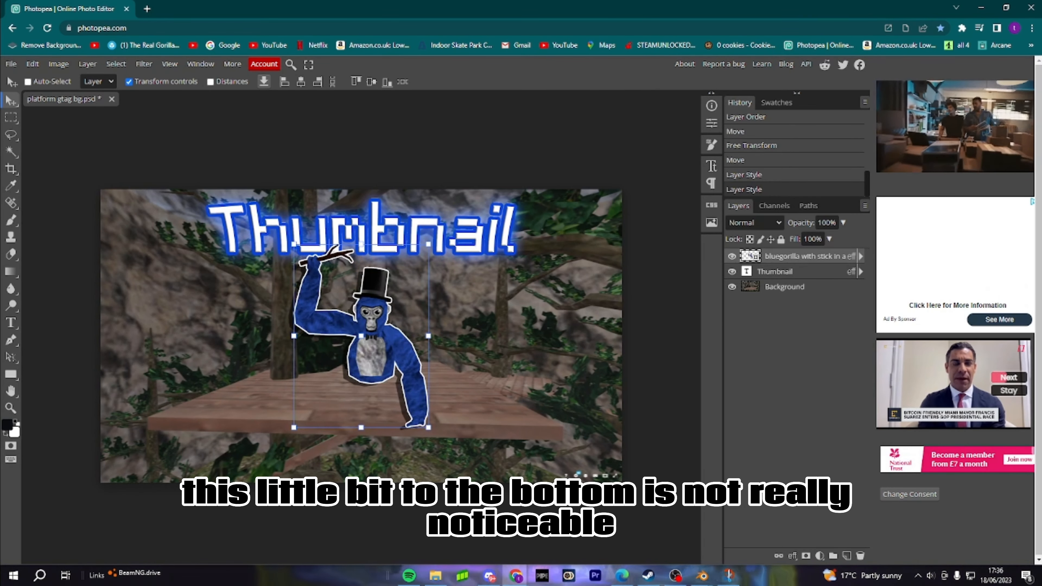
Copy a lassoed patch of background rock onto its own layer, and place it over the lower-right watermark icons, enlarged to 144.58%
scroll(214, 287, up, 6)
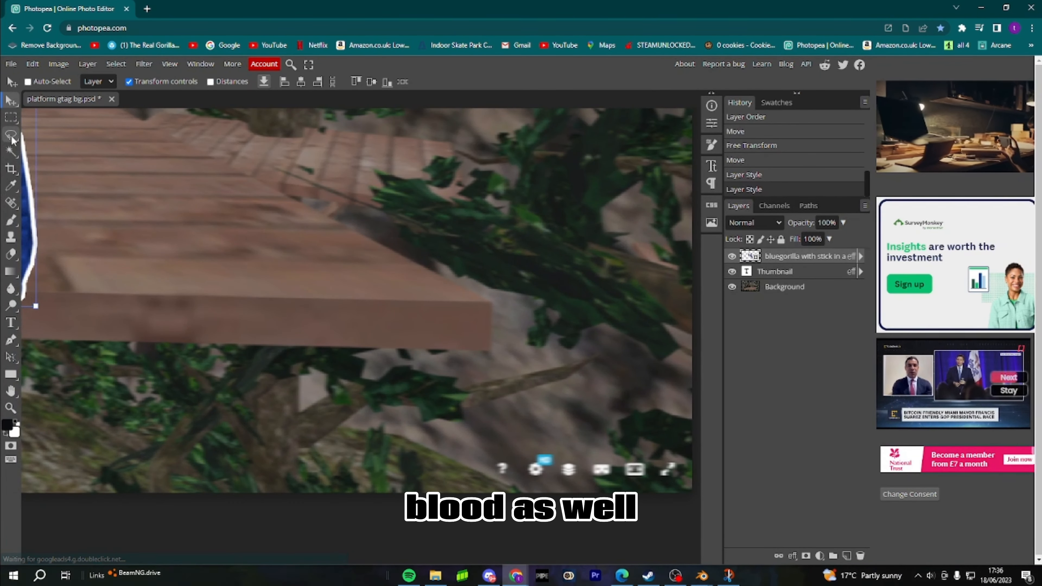
click(12, 150)
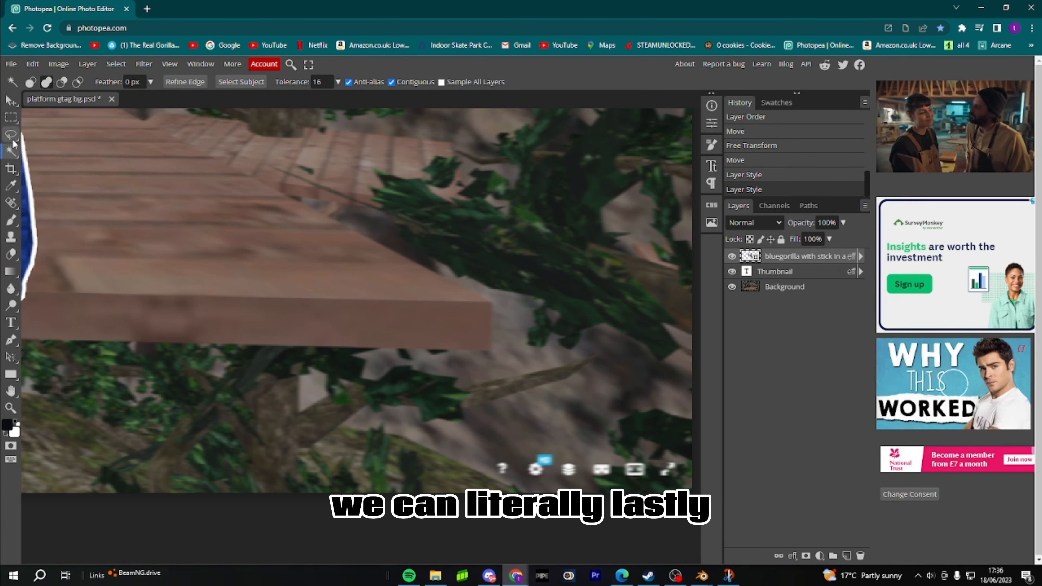
mouse_move(586, 426)
mouse_down()
mouse_move(511, 435)
mouse_move(586, 434)
mouse_up()
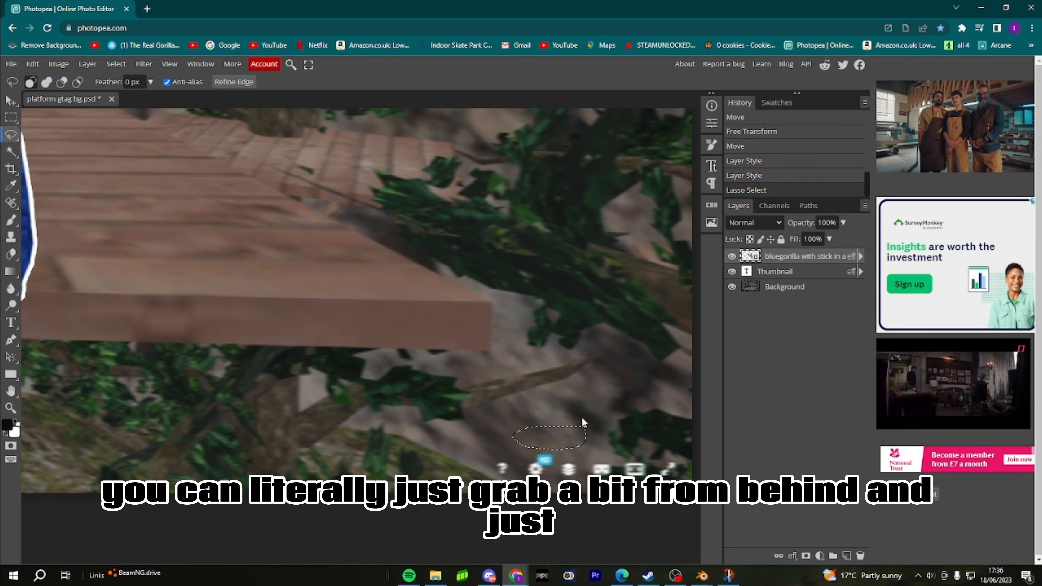
key(ctrl+j)
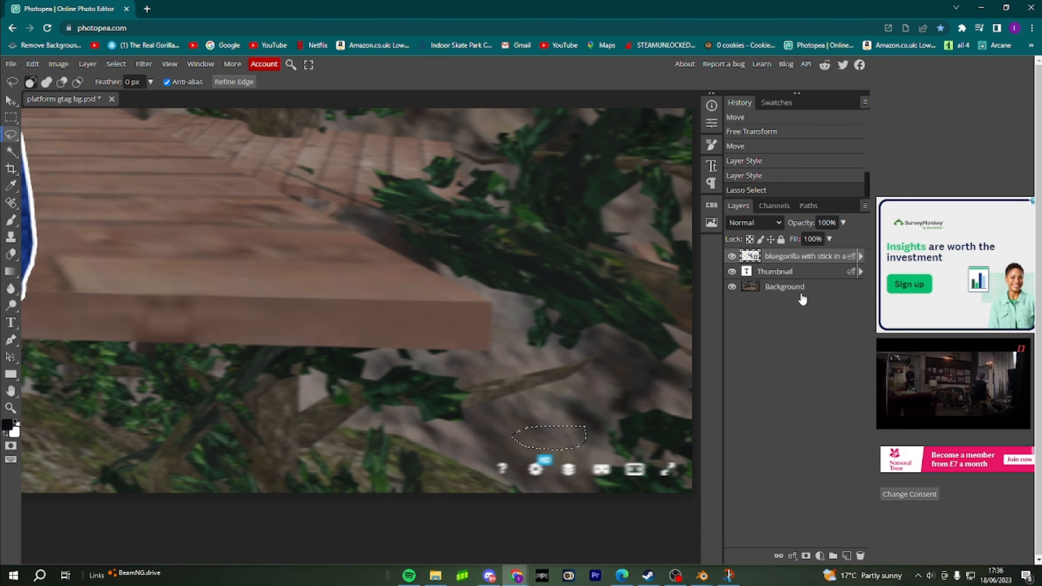
click(808, 289)
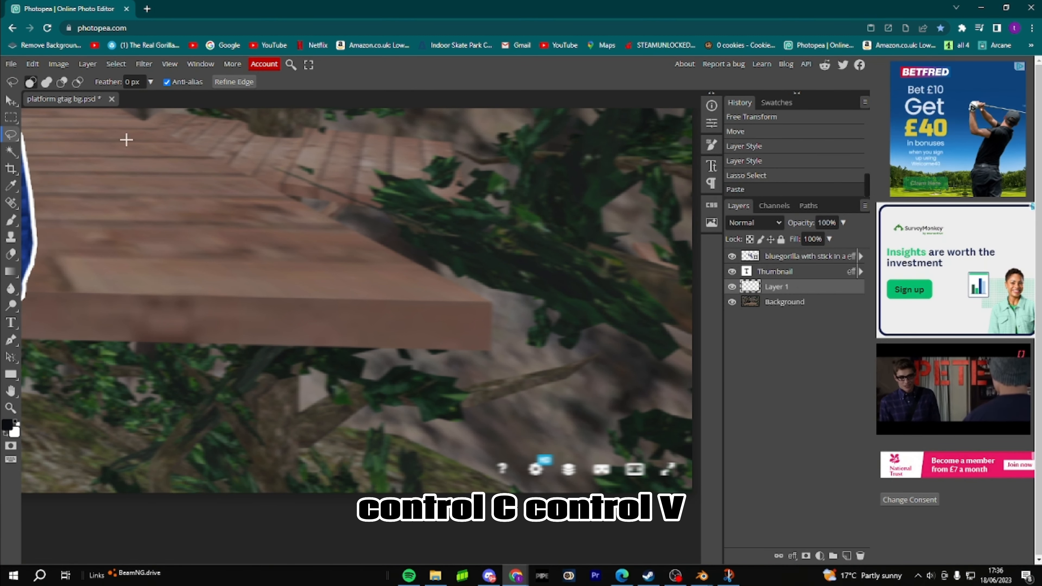
drag(565, 443, 488, 451)
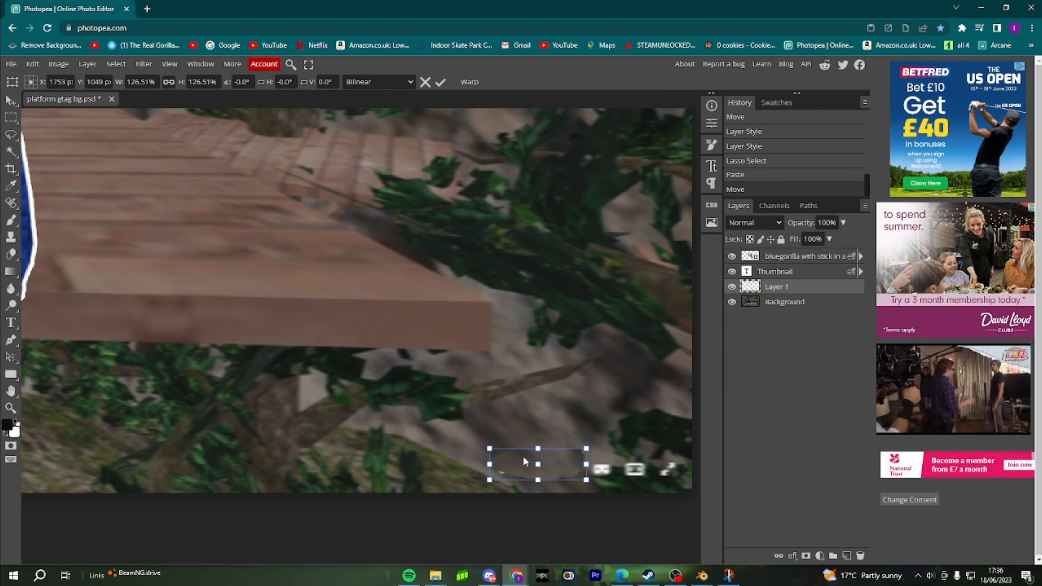
drag(545, 467, 484, 449)
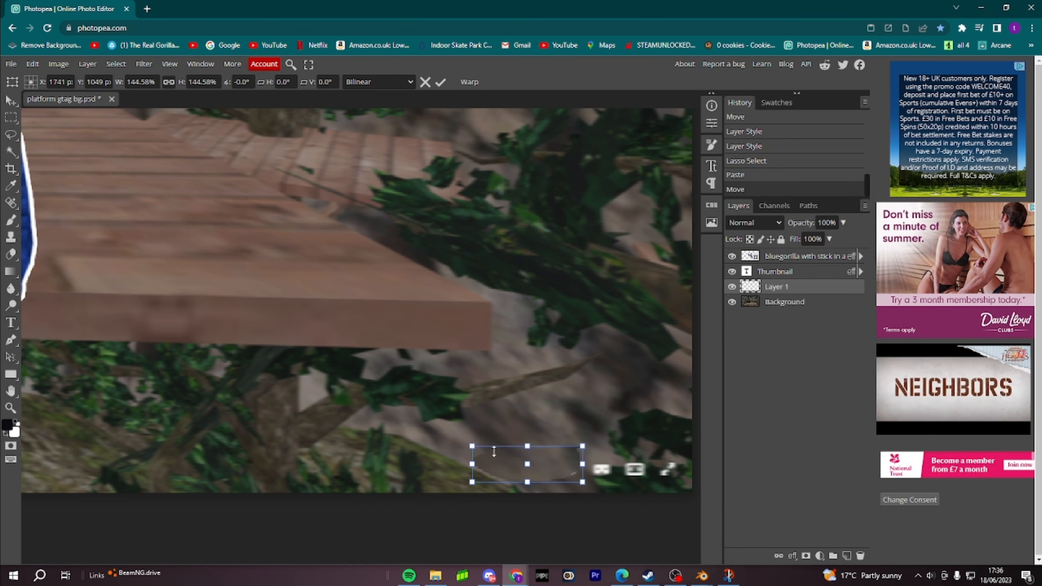
Commit the patch's transform and apply a Motion Blur with a 6 px distance to the patch layer
click(87, 64)
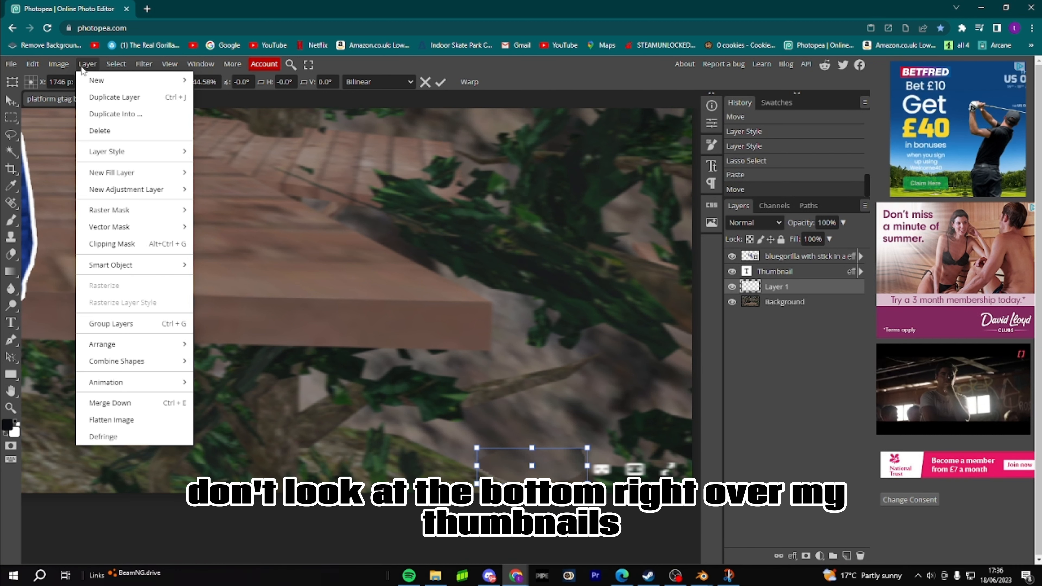
mouse_move(109, 69)
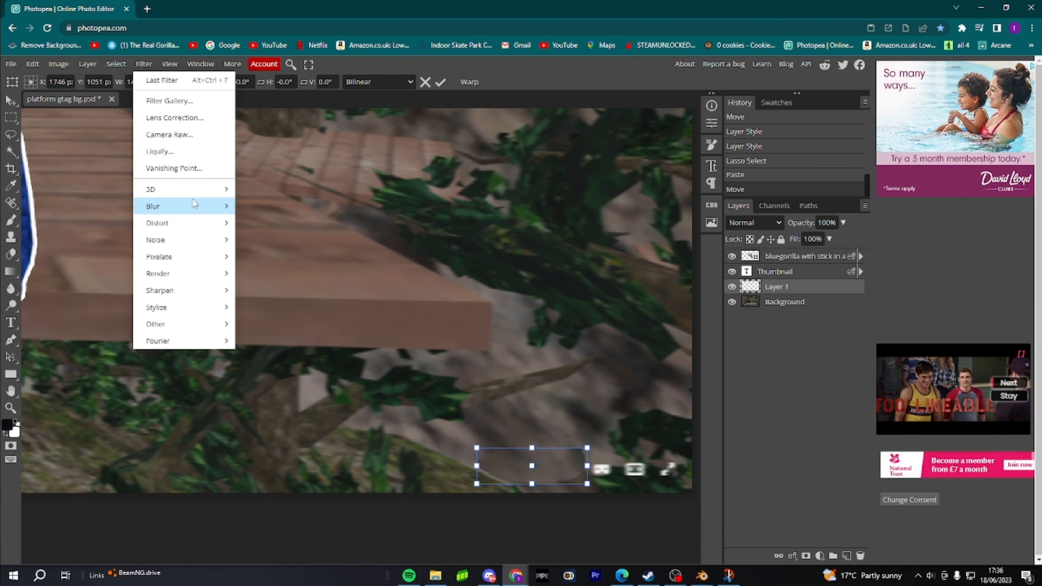
mouse_move(193, 198)
click(287, 307)
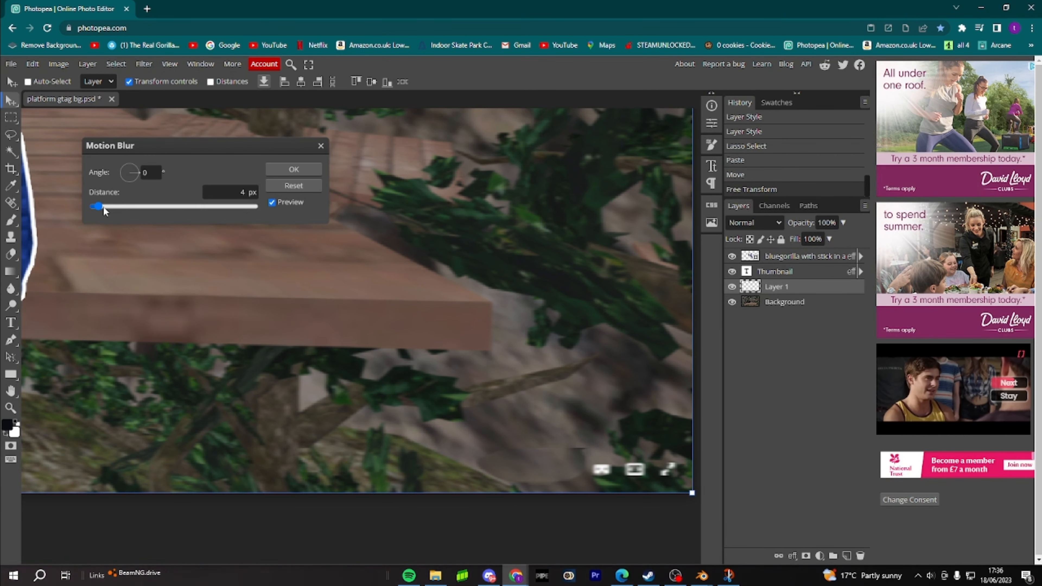
drag(255, 206, 102, 205)
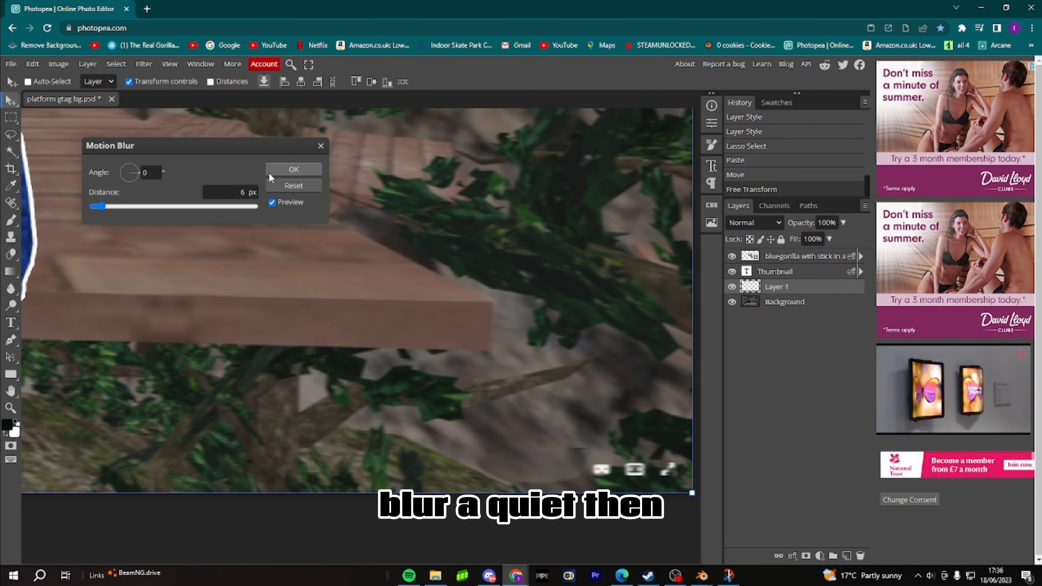
click(287, 169)
Examine how the rock patch blends into the lower-right corner and how the whole thumbnail looks
scroll(412, 265, down, 4)
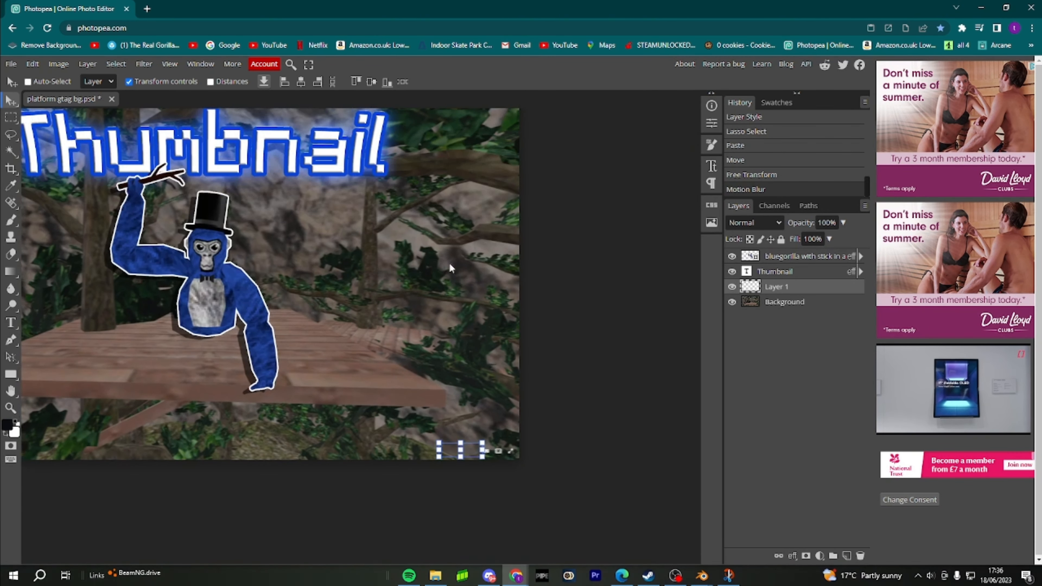
scroll(410, 271, down, 2)
scroll(347, 265, up, 1)
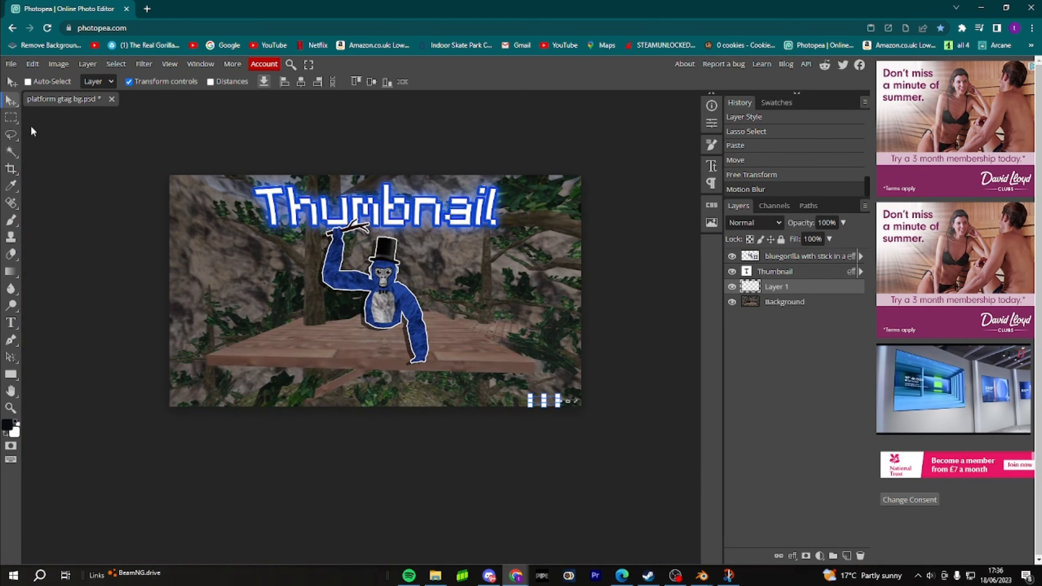
click(129, 82)
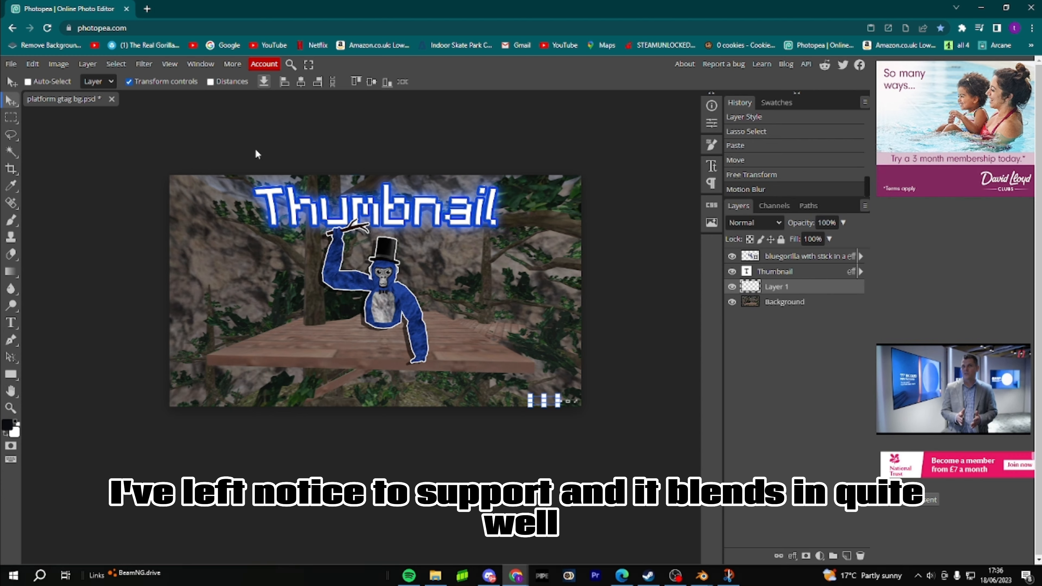
scroll(599, 416, up, 3)
scroll(595, 418, up, 5)
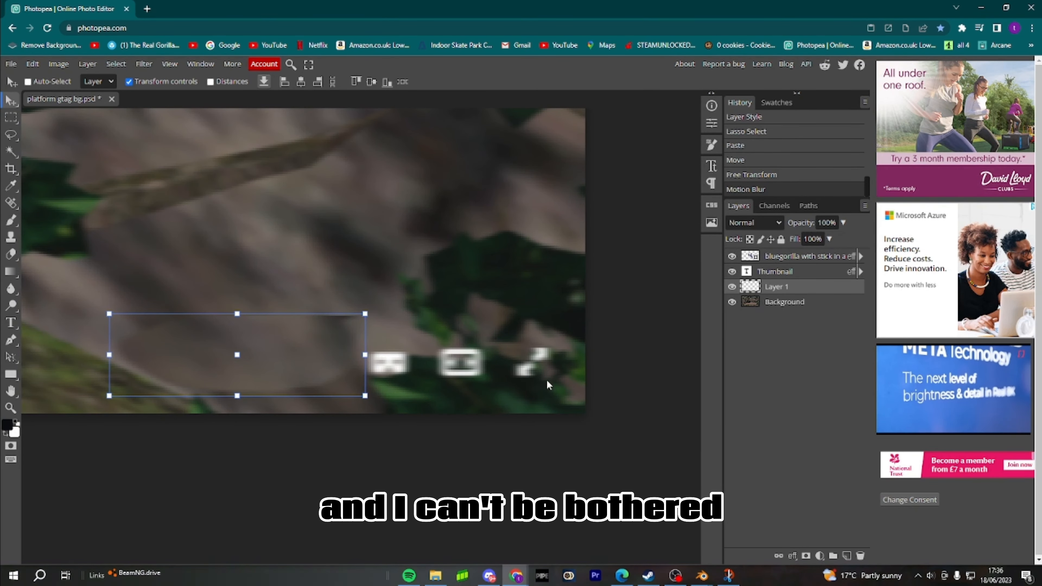
scroll(547, 380, down, 6)
scroll(356, 310, down, 3)
scroll(458, 307, up, 5)
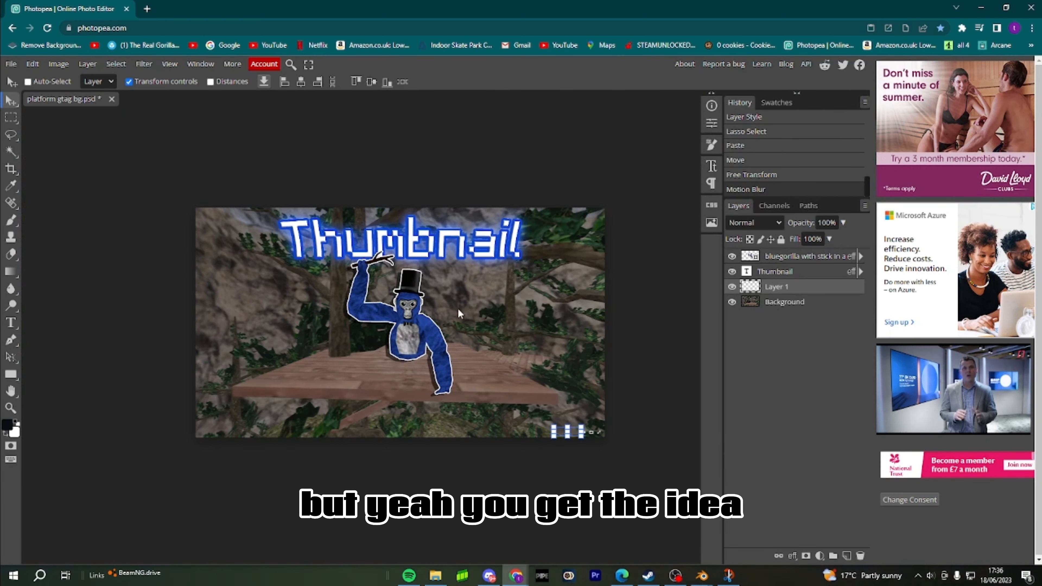
alt+scroll(258, 279, down, 1)
alt+scroll(575, 336, up, 2)
scroll(211, 323, up, 1)
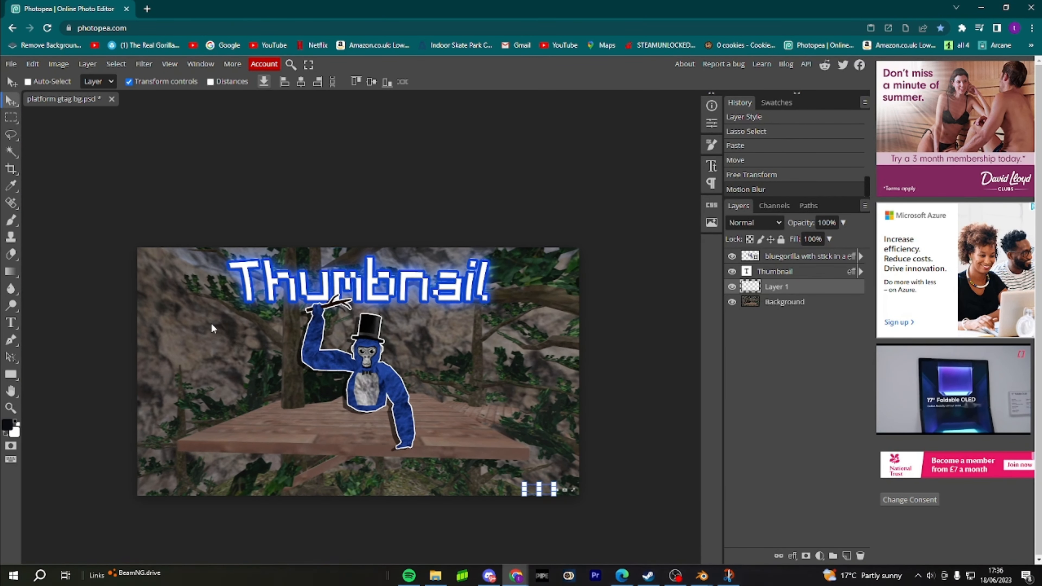
alt+scroll(240, 357, up, 1)
scroll(328, 399, down, 1)
alt+scroll(360, 401, up, 1)
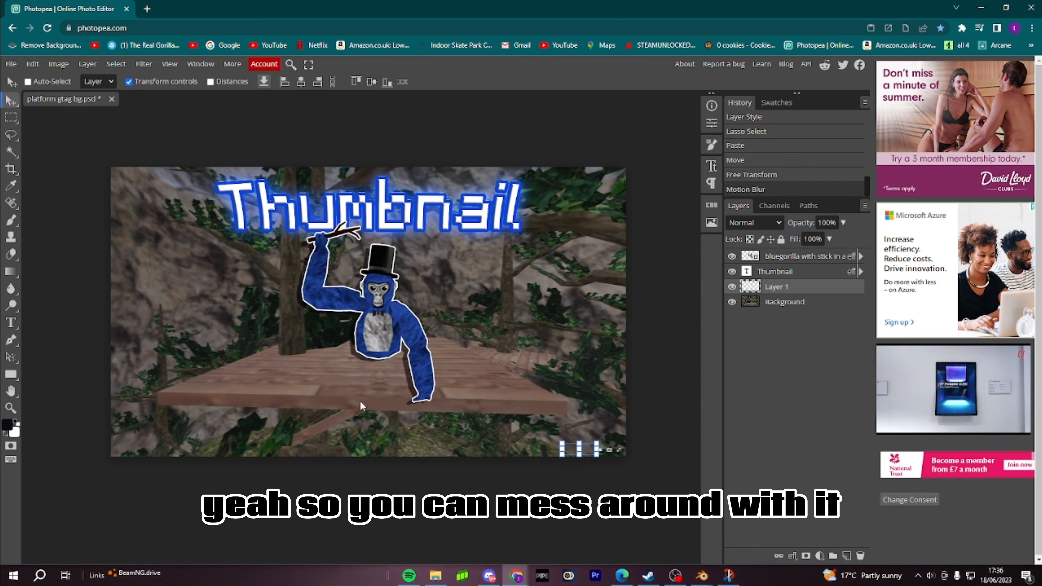
scroll(360, 401, up, 1)
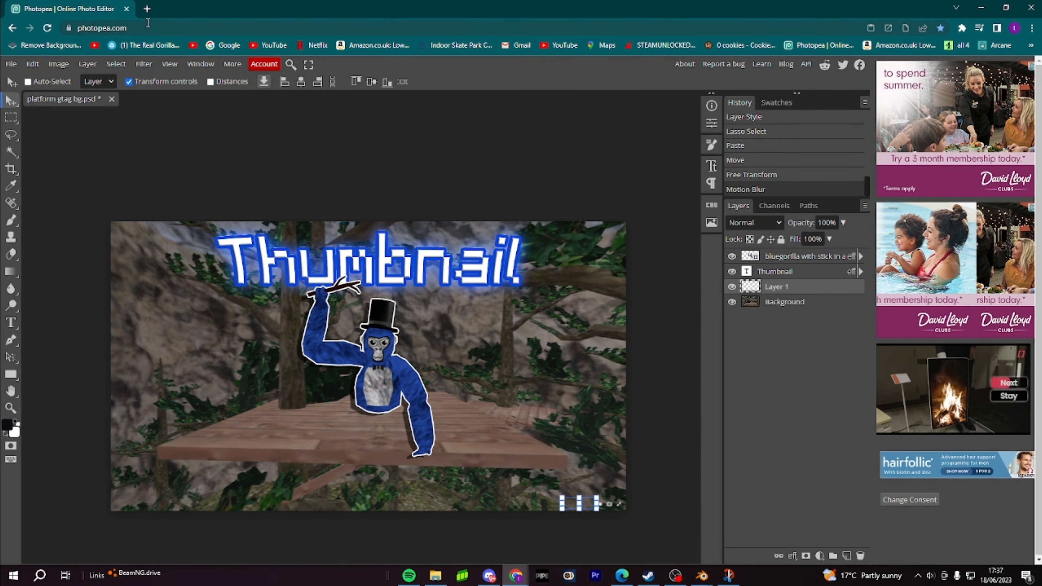
Search Google Images for "banana" in a new browser tab
key(ctrl+t)
click(473, 233)
text(banana)
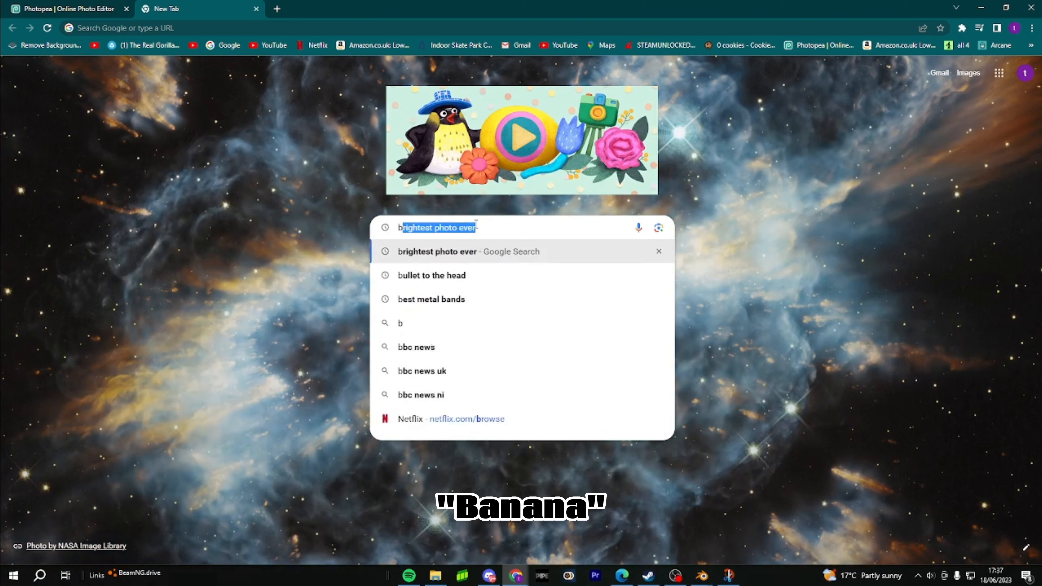
key(Return)
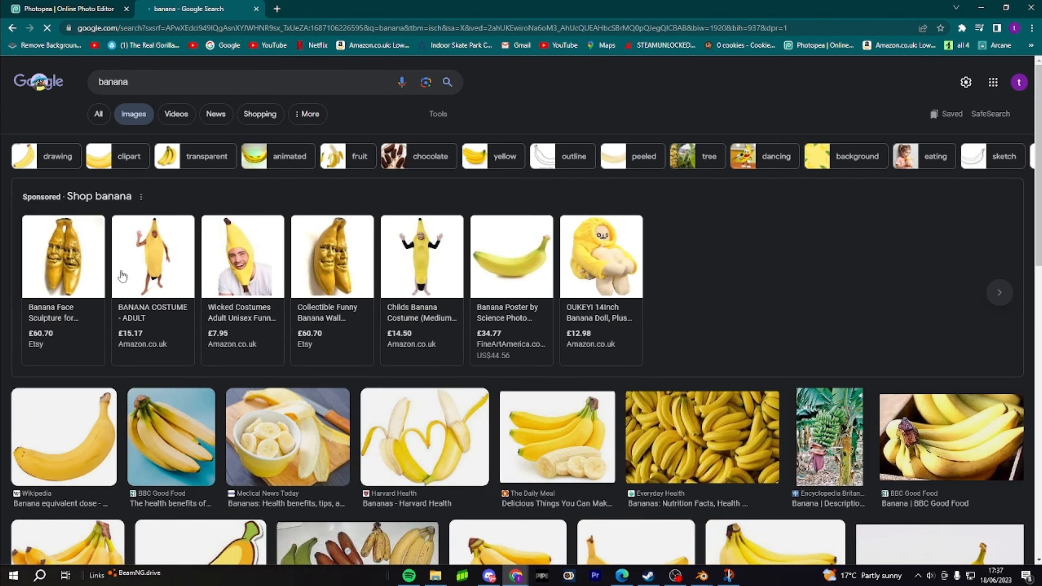
Save the single banana picture from the Wikipedia result to Downloads as Banana-Single
click(70, 431)
right_click(675, 328)
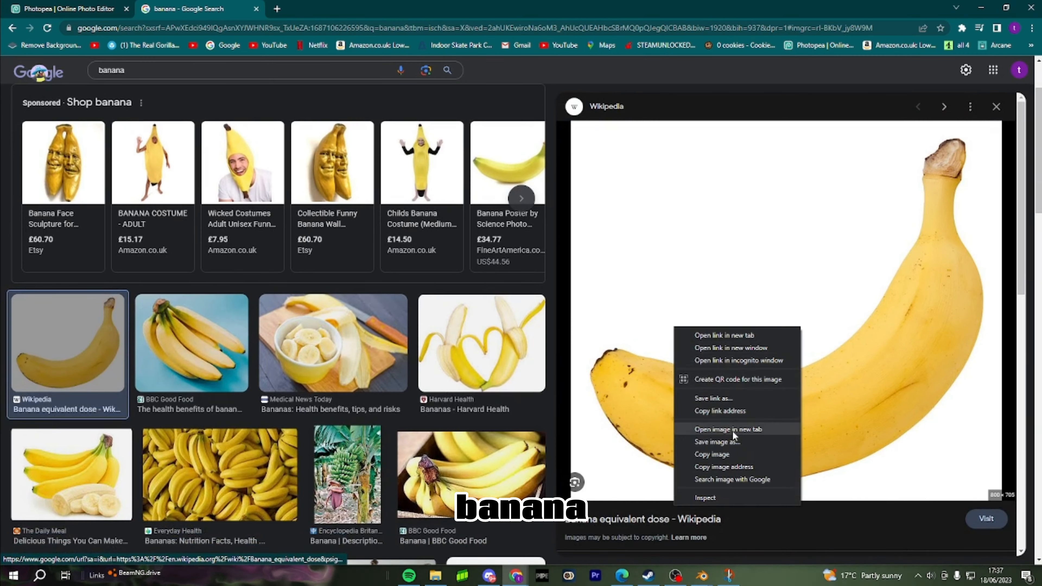
click(714, 442)
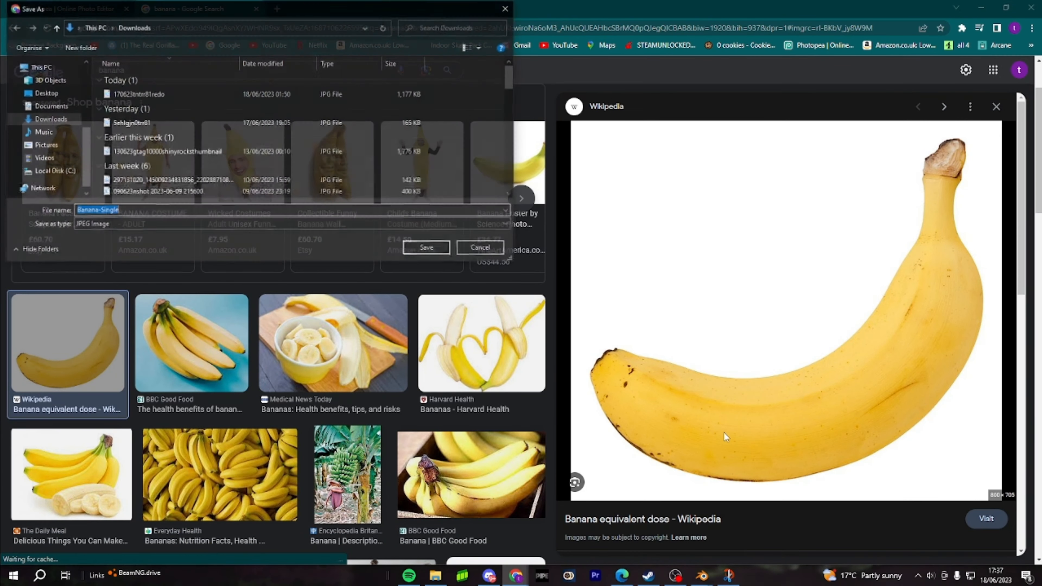
click(427, 249)
Search Google for "remove.bg" in a new browser tab
click(276, 9)
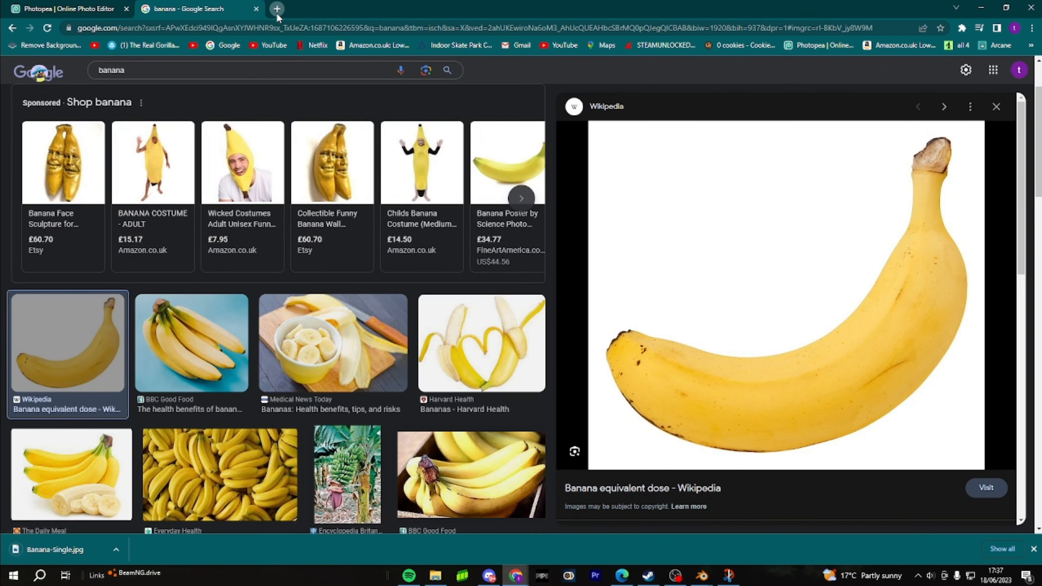
click(479, 228)
text(ere)
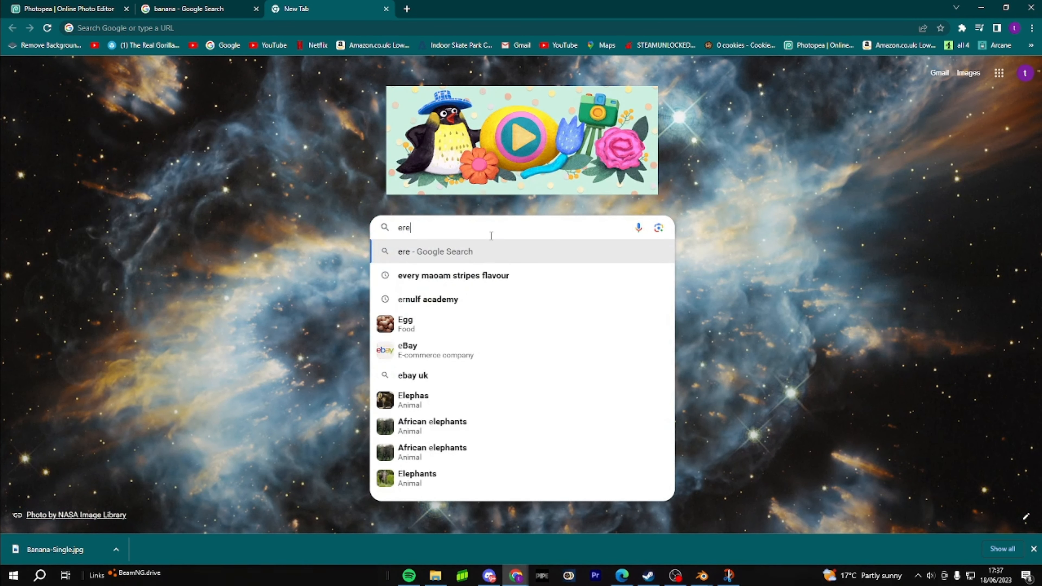
key(BackSpace)
key(BackSpace)
key(BackSpace)
text(remove)
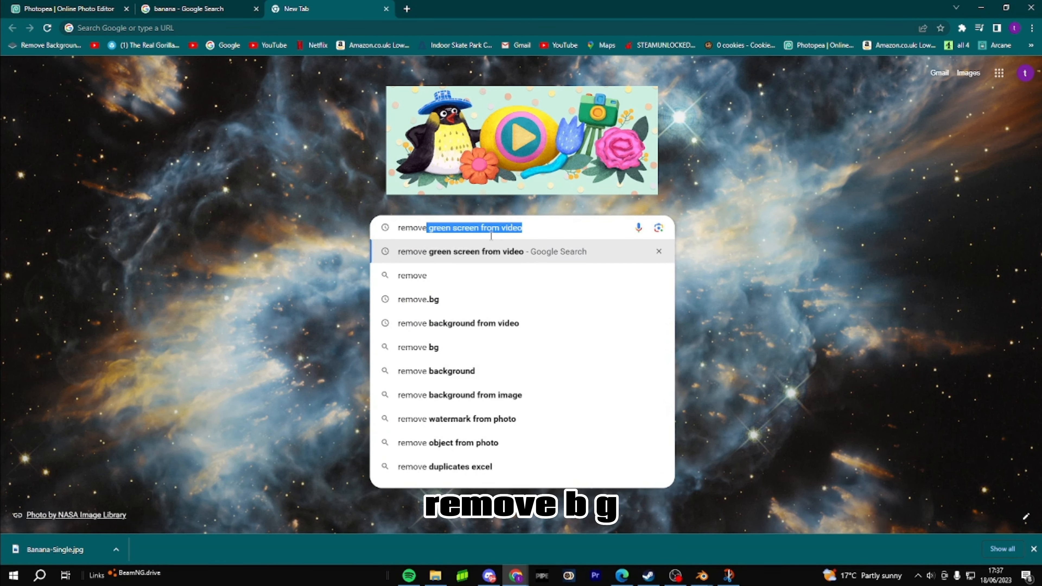
key(BackSpace)
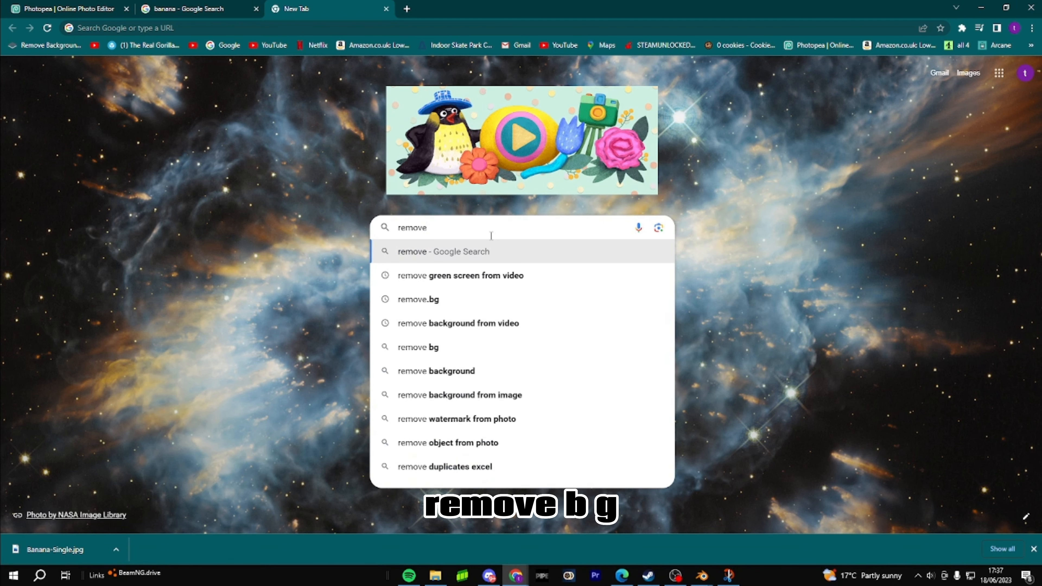
text(.bg)
key(Return)
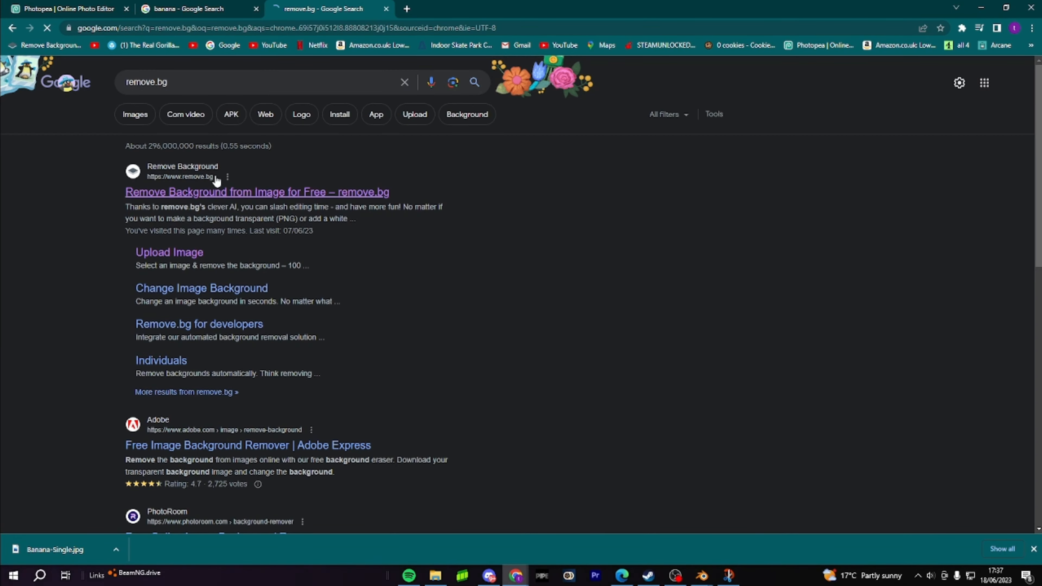
Remove the background of Banana-Single.jpg on the remove.bg website and copy the resulting cut-out image
click(233, 192)
drag(69, 550, 657, 313)
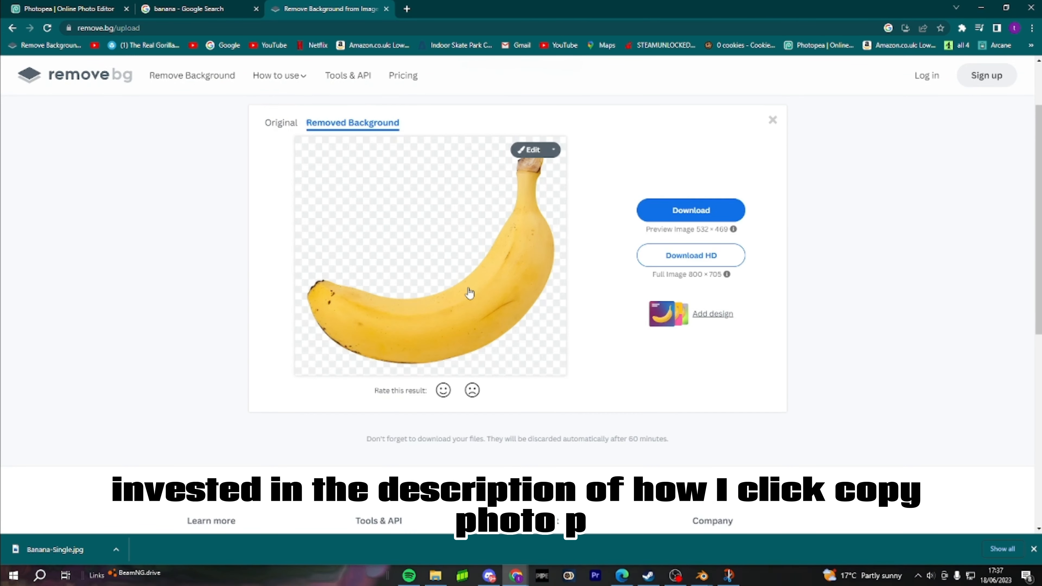
right_click(457, 251)
click(497, 377)
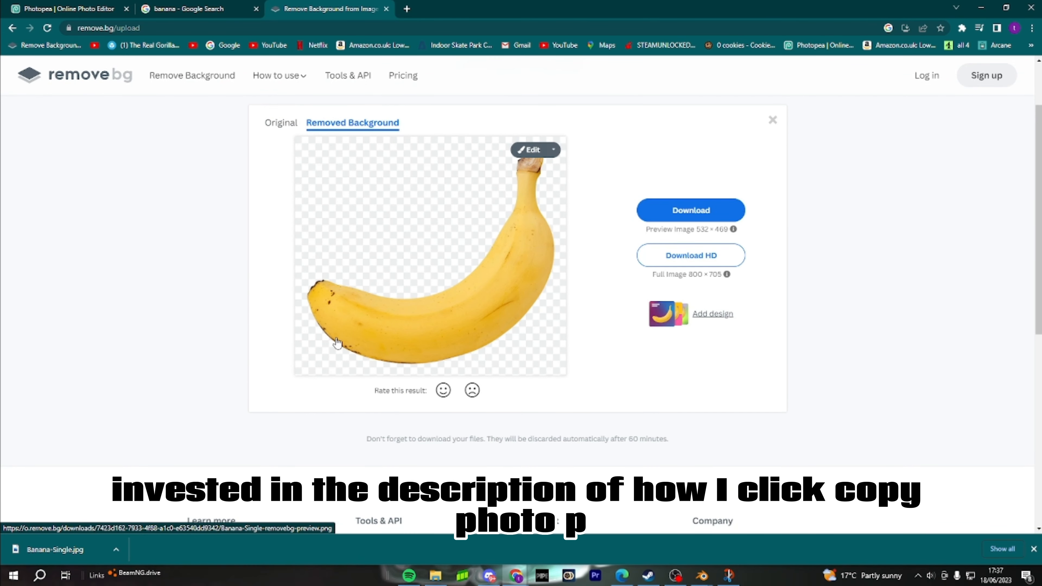
Paste the cut-out banana into the Photopea thumbnail at the end of the title, scaled to about 56% and rotated about -28°
click(105, 11)
key(ctrl+v)
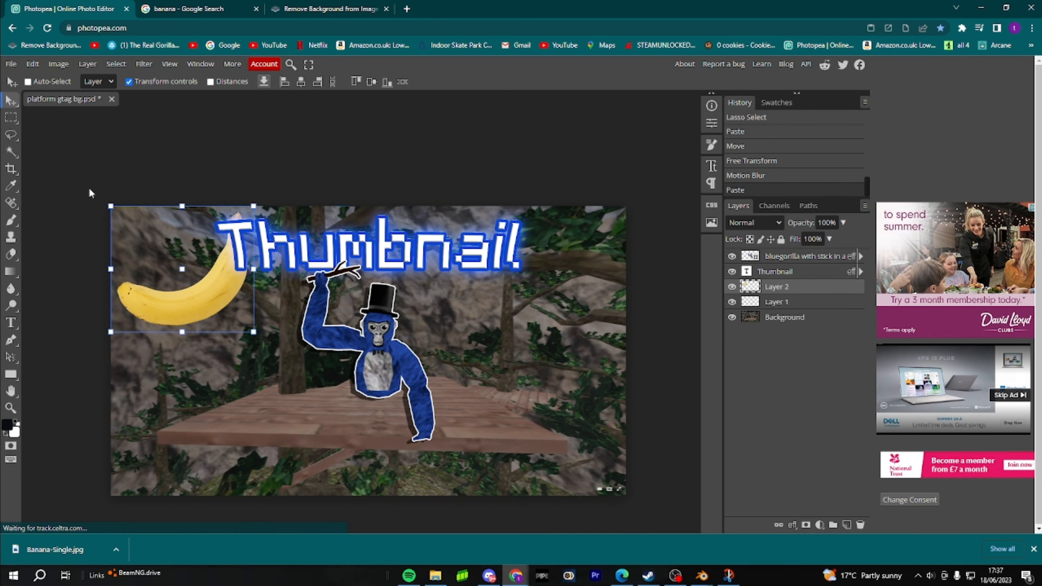
drag(208, 304, 423, 451)
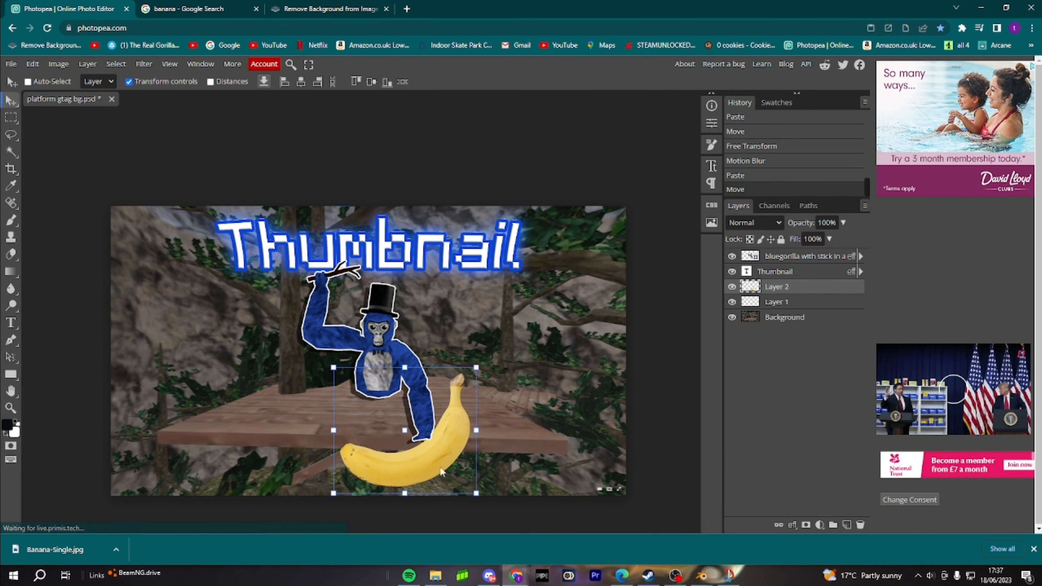
drag(470, 480, 382, 430)
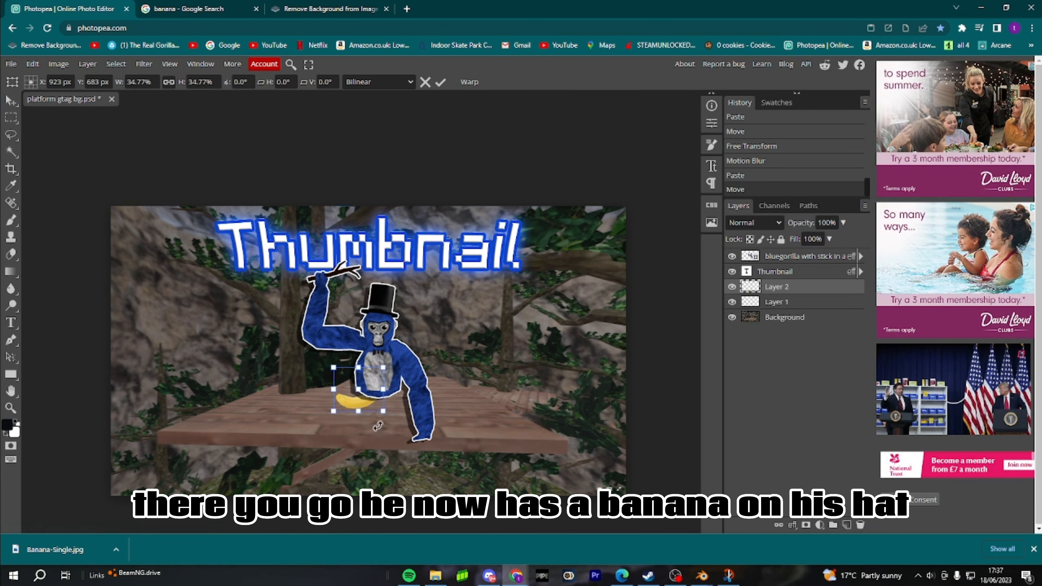
drag(370, 391, 500, 224)
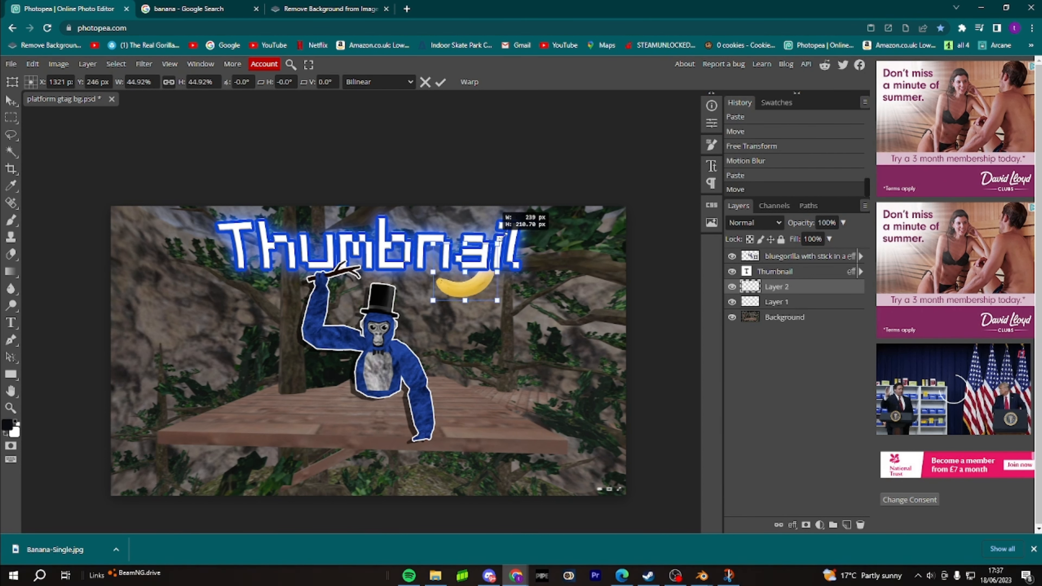
drag(516, 290, 514, 248)
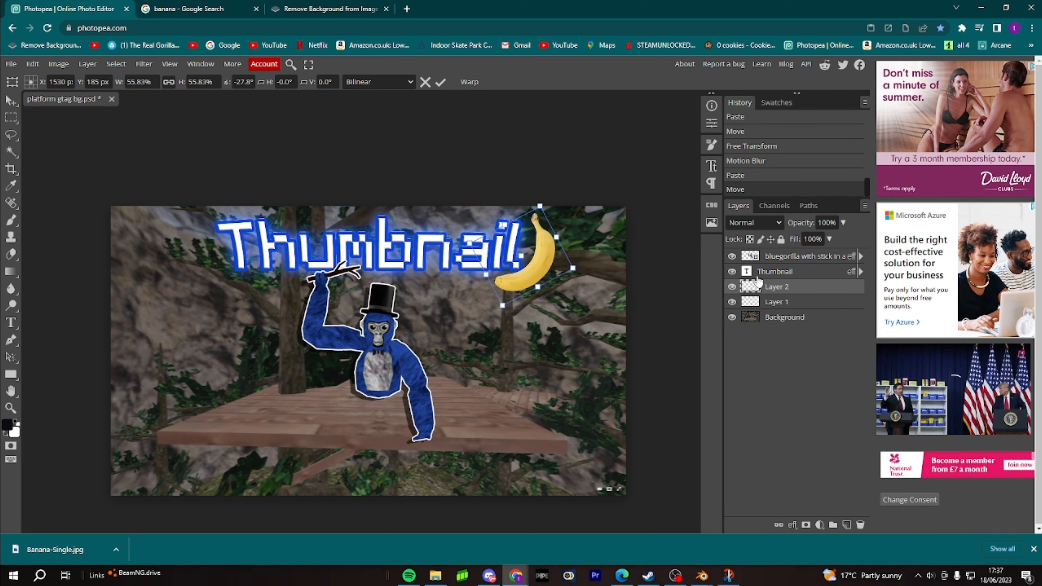
Apply a blue Outer Glow layer style without a Stroke to the banana layer
double_click(827, 293)
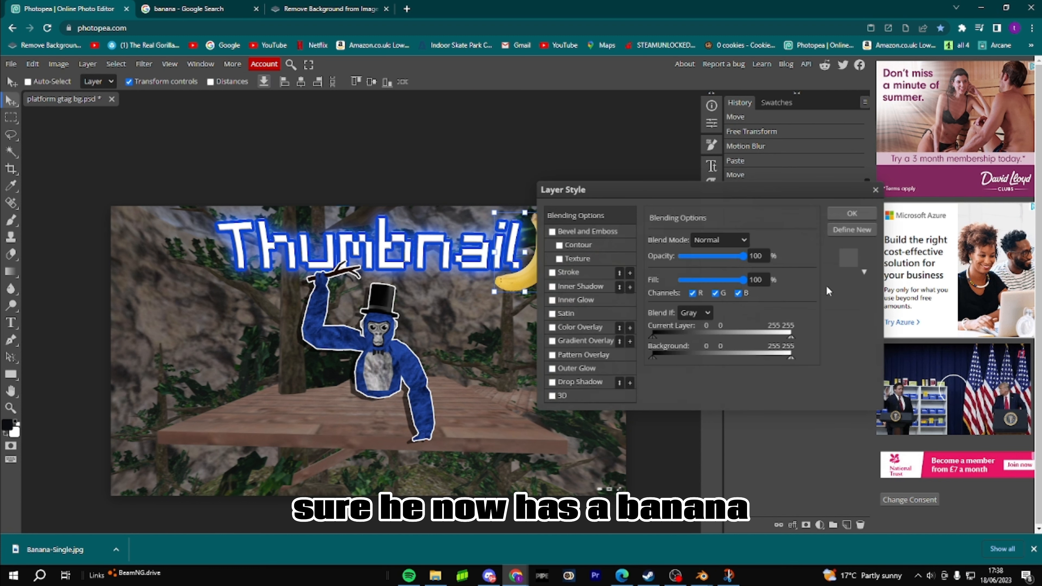
click(552, 272)
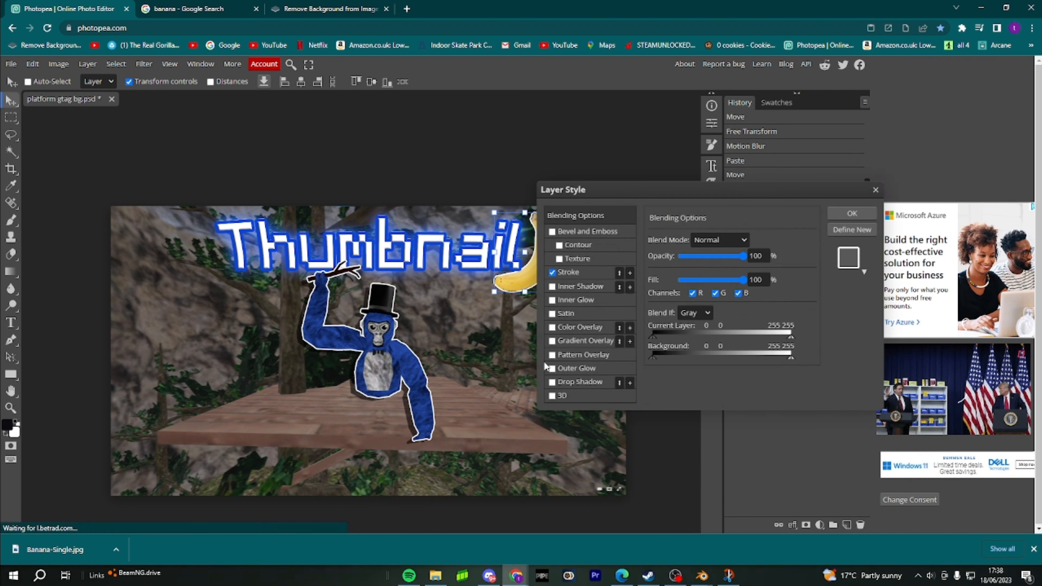
click(552, 368)
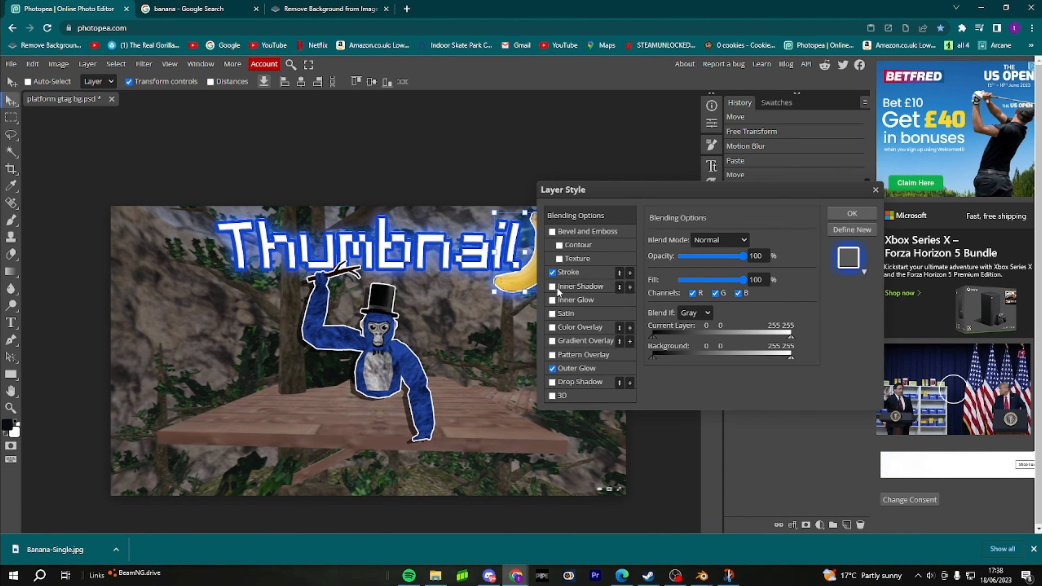
click(552, 272)
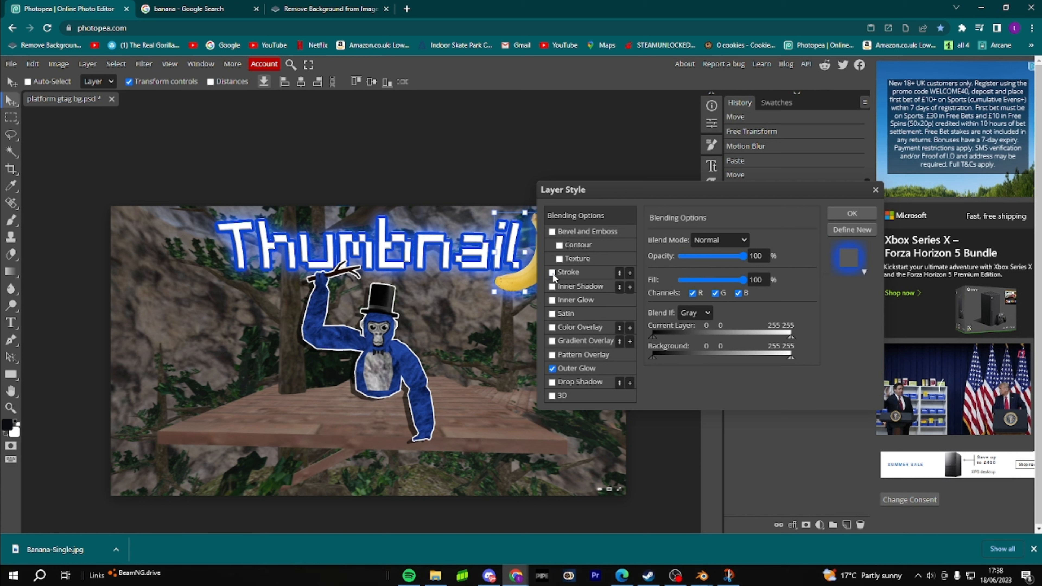
click(852, 213)
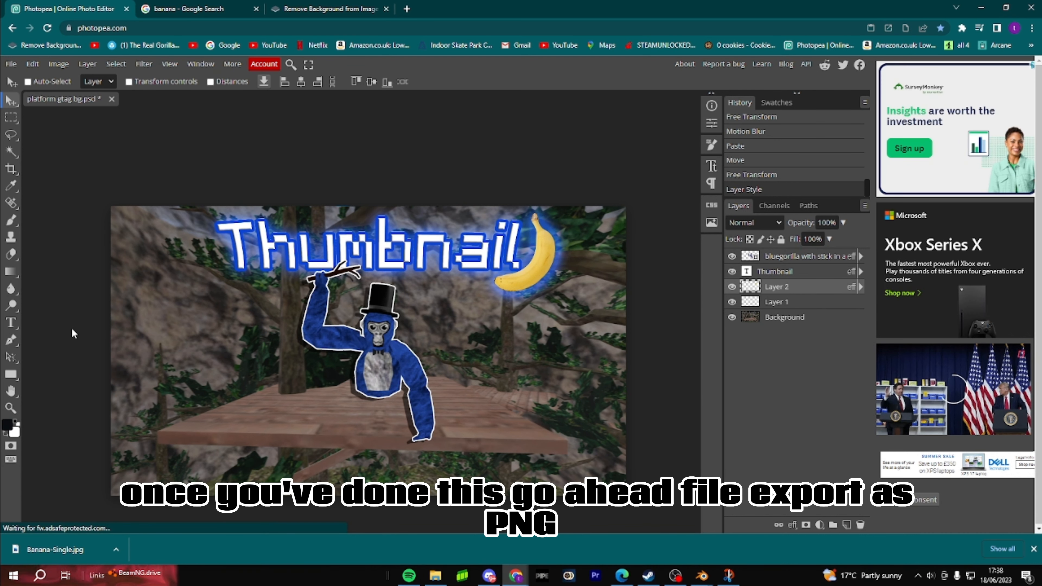
Export the finished thumbnail as a PNG named 180623gtagtntutortn
click(13, 65)
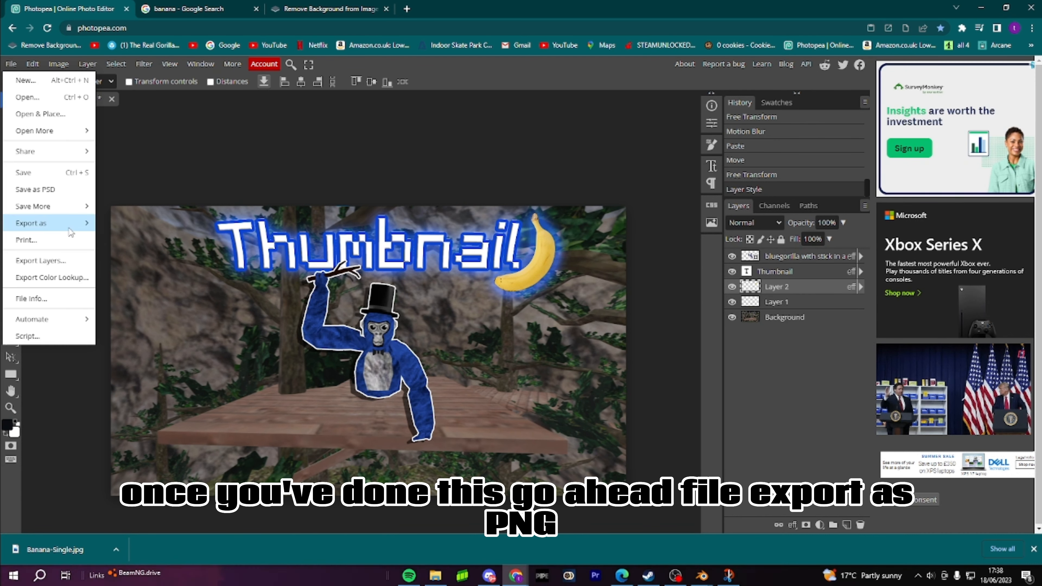
mouse_move(62, 223)
click(116, 223)
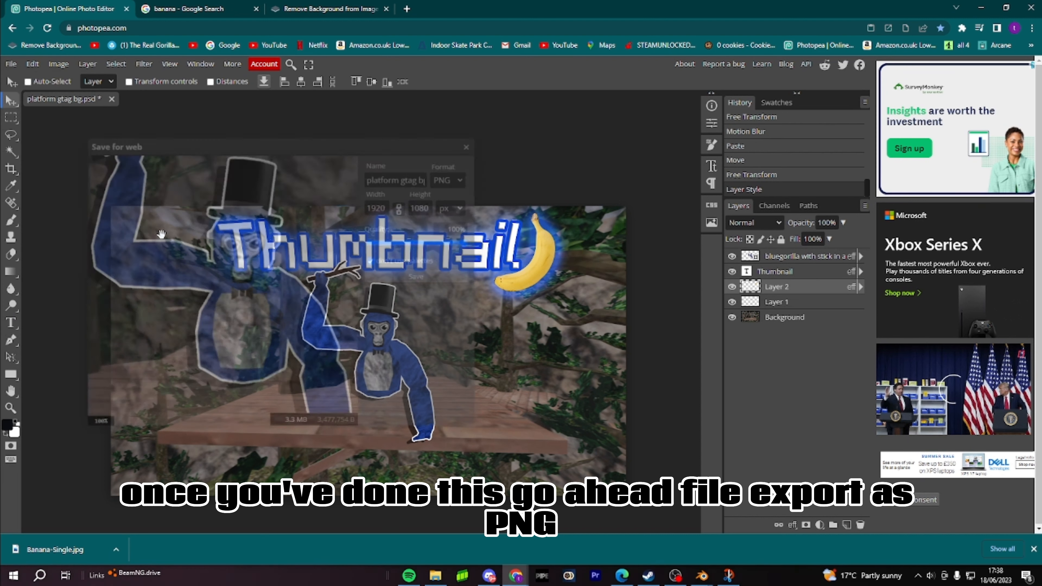
click(393, 177)
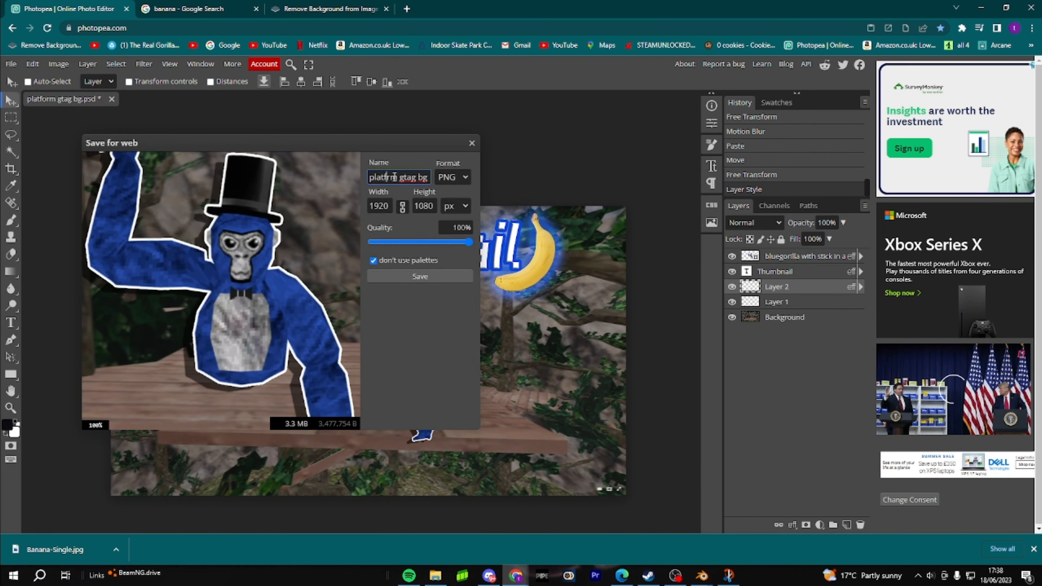
key(BackSpace)
key(BackSpace)
key(BackSpace)
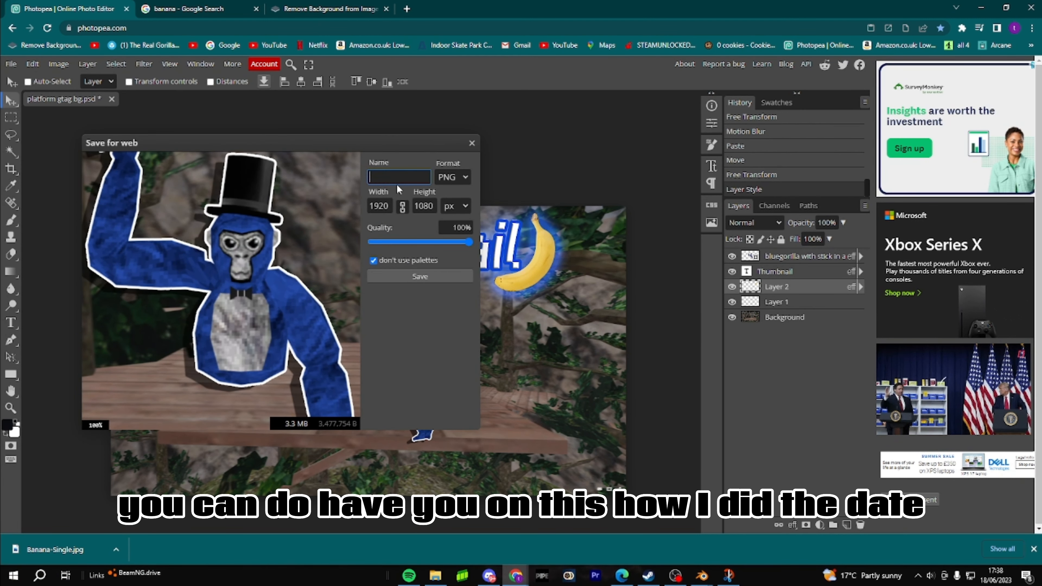
text(180623)
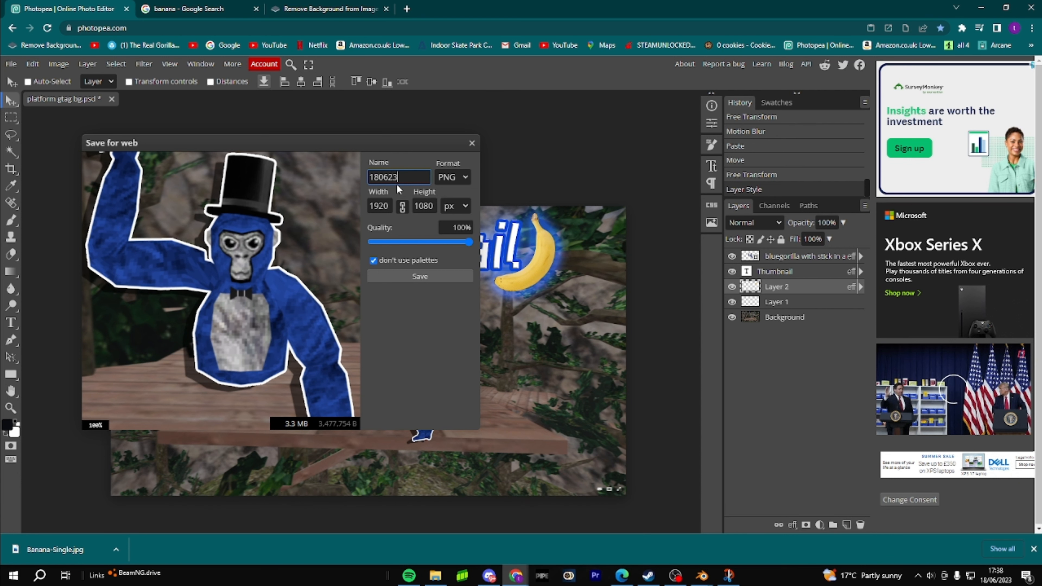
text(gt)
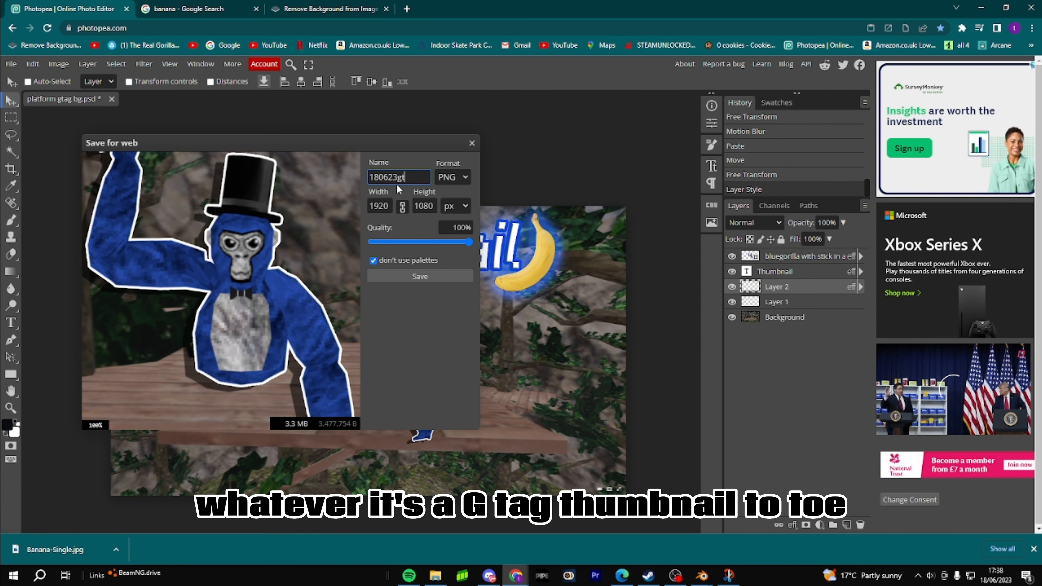
text(agtn)
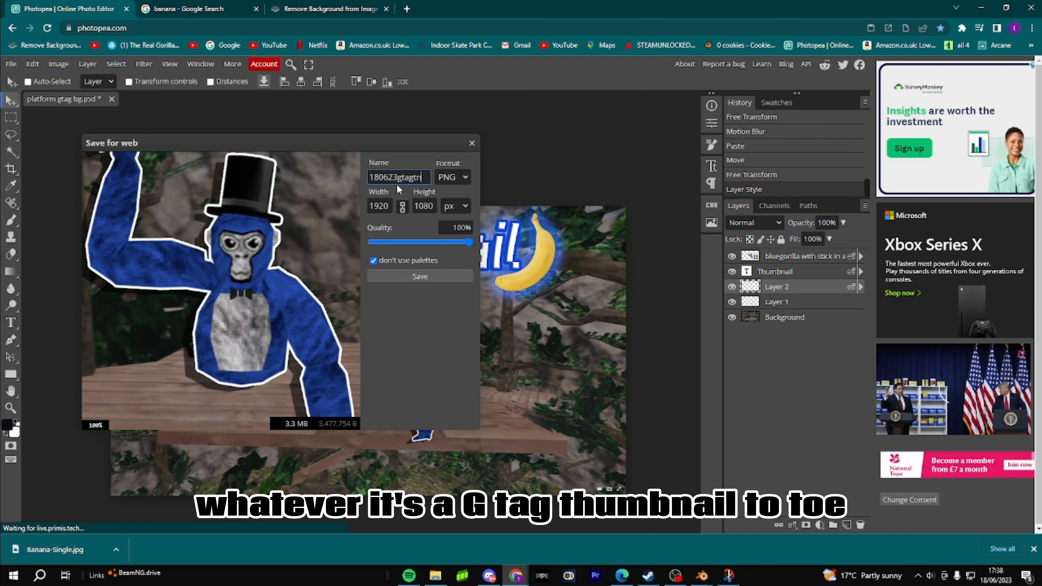
text(tutortn)
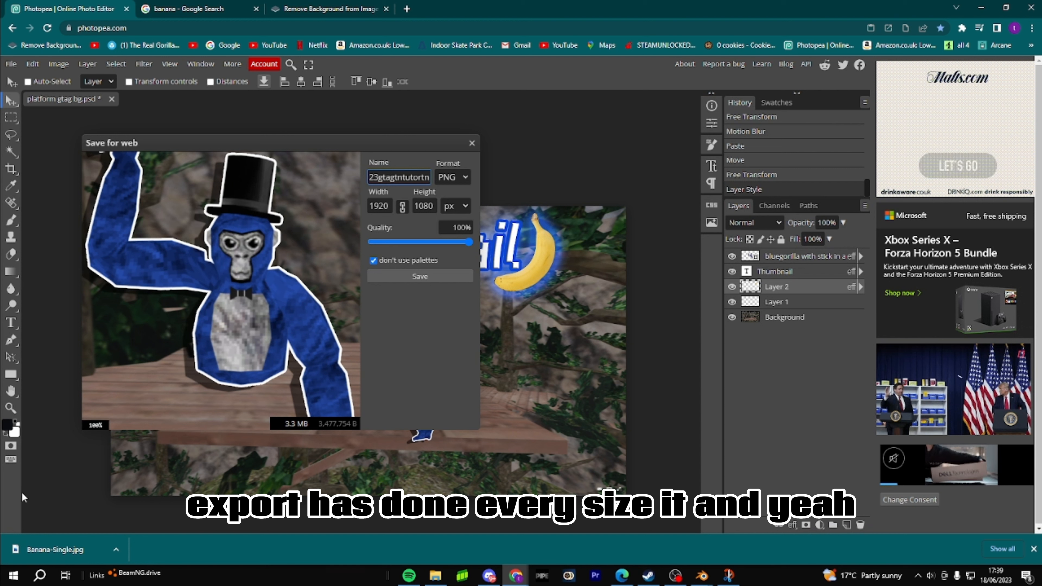
click(430, 278)
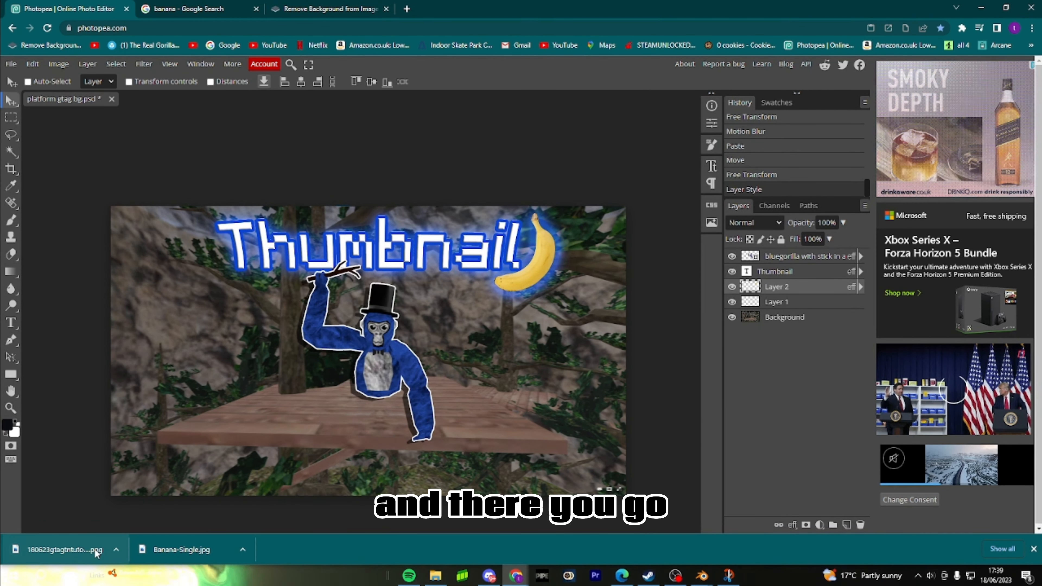